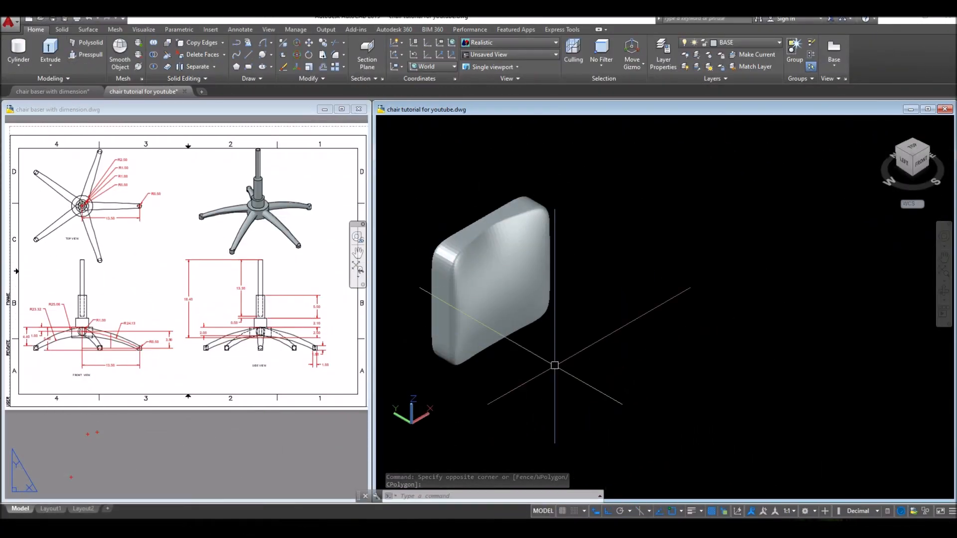
Step: Draw a straight helper line from the backrest's lower corner outward along the X axis
left_click(588, 333)
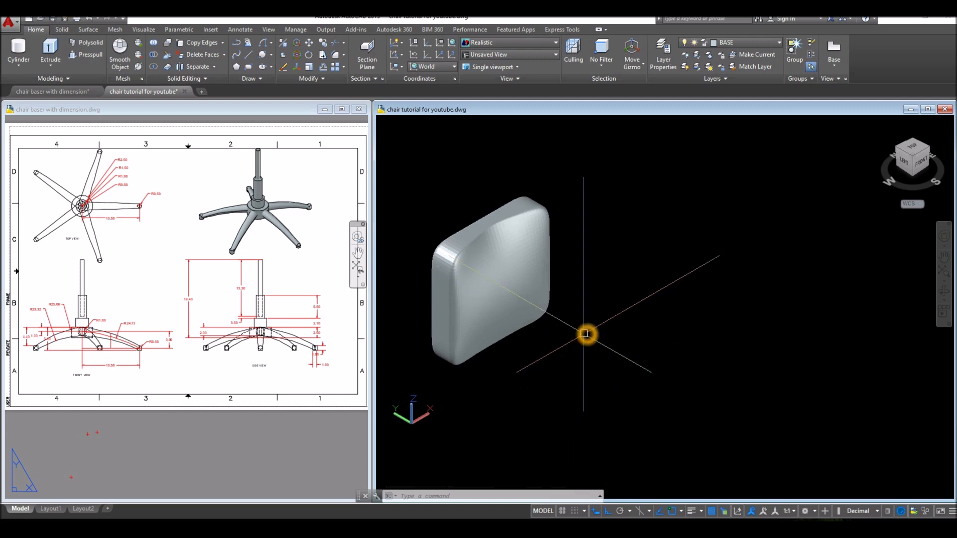
left_click(606, 333)
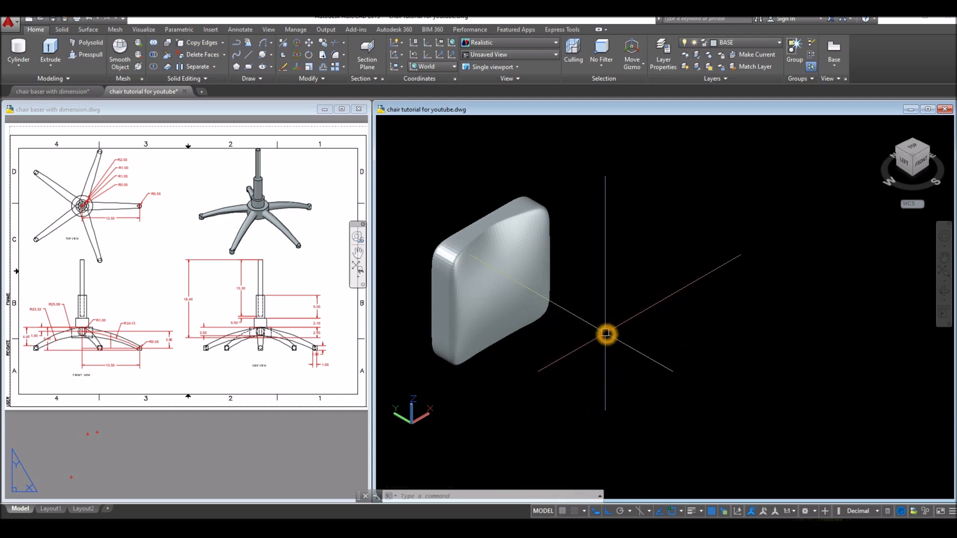
middle_click_drag(605, 333, 523, 331, "shift")
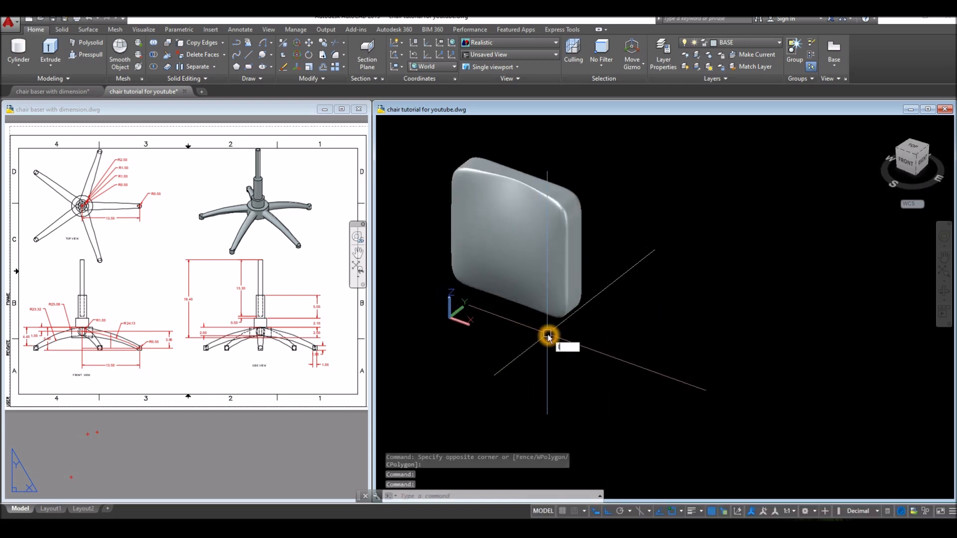
key("Return")
left_click(573, 314)
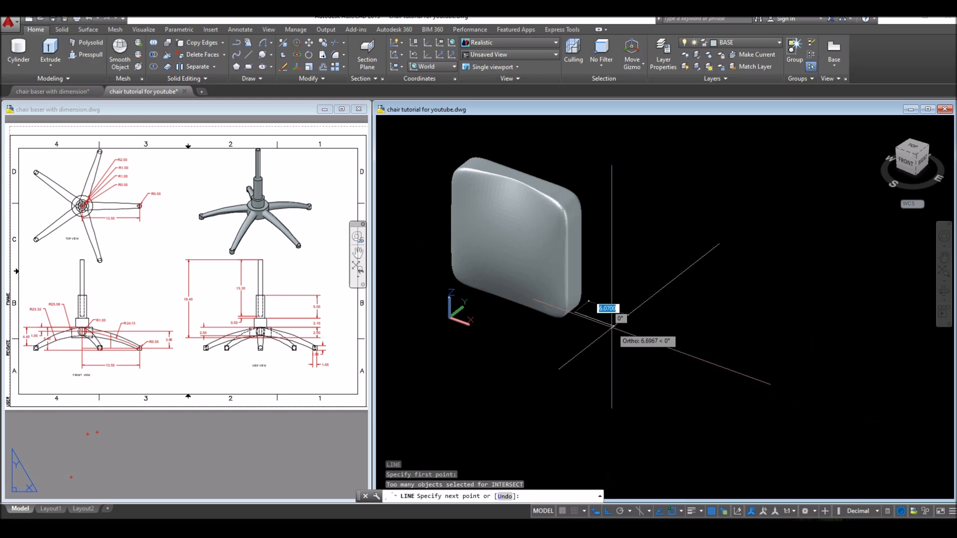
left_click(797, 393)
right_click(814, 352)
left_click(828, 357)
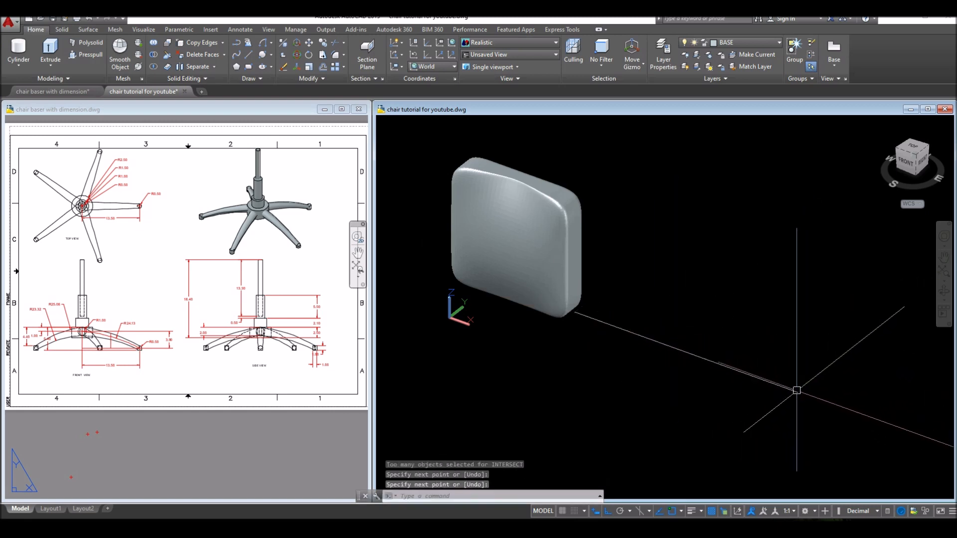
middle_click_drag(643, 285, 716, 286, "shift")
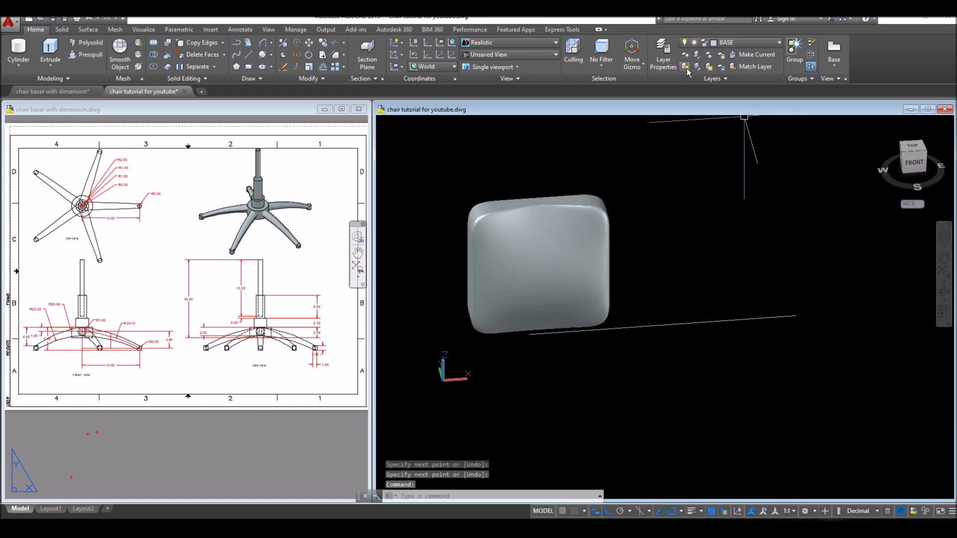
Step: Turn off the BACKREST layer, keeping BASE as the current layer
left_click(667, 69)
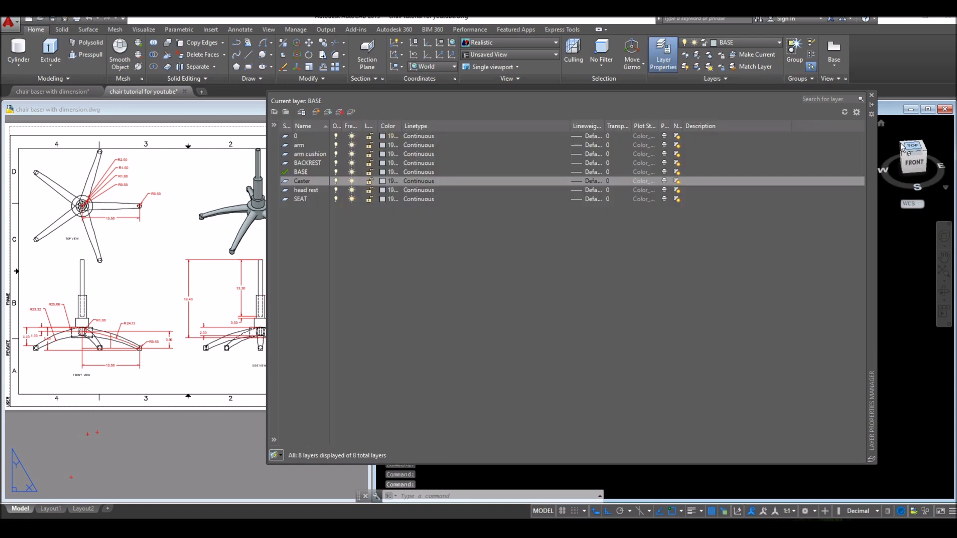
left_click(871, 96)
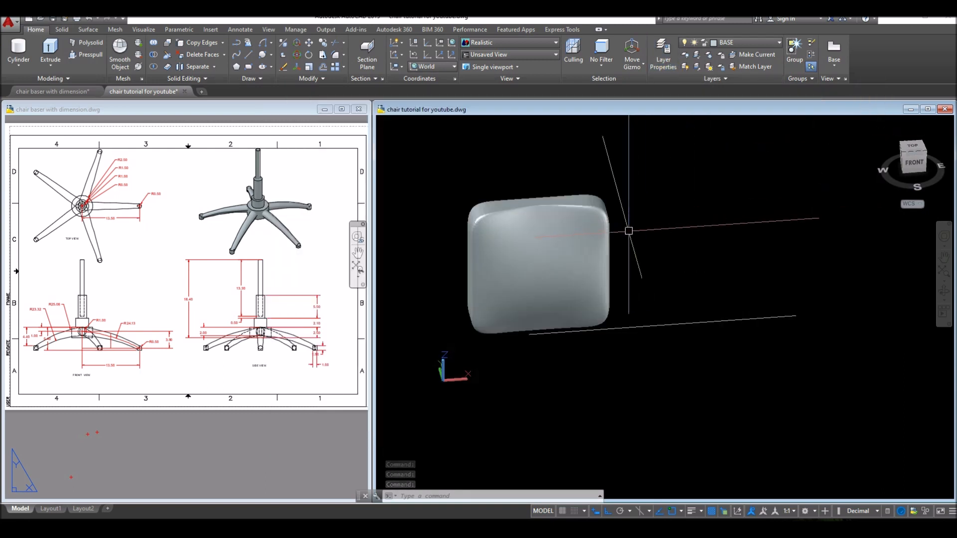
left_click(609, 240)
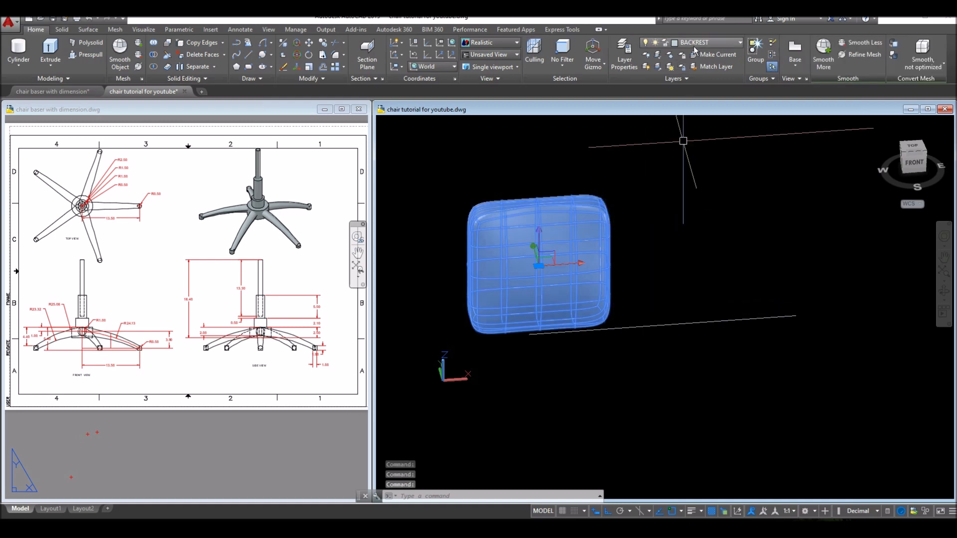
key("Escape")
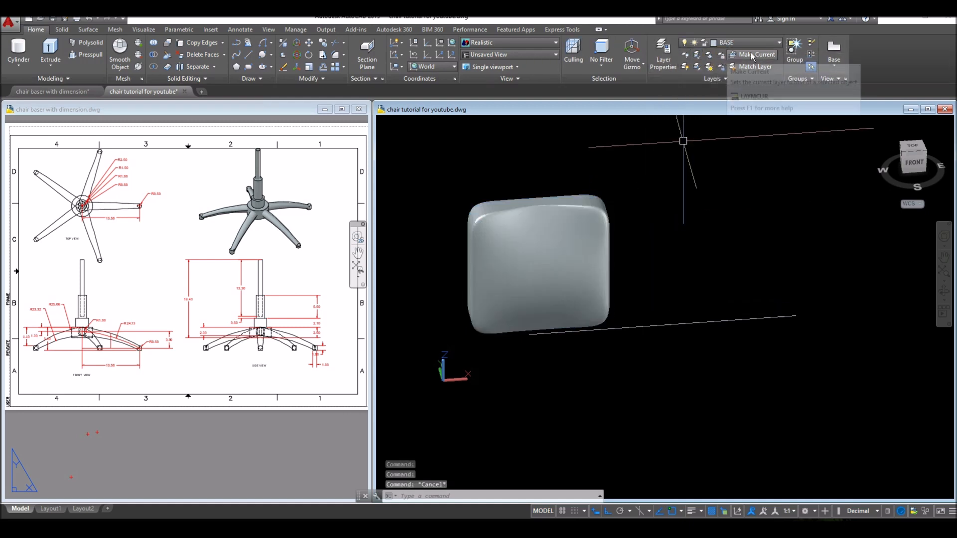
left_click(770, 48)
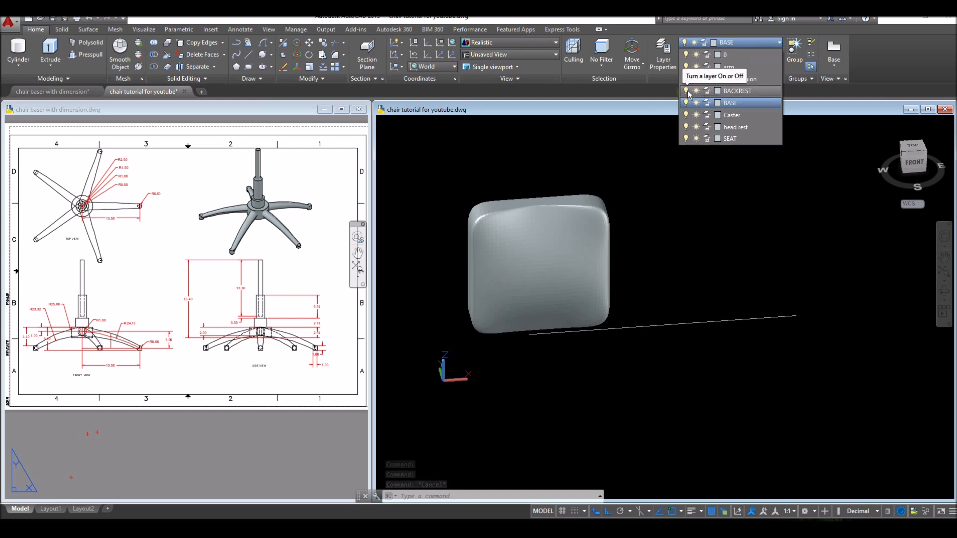
left_click(686, 91)
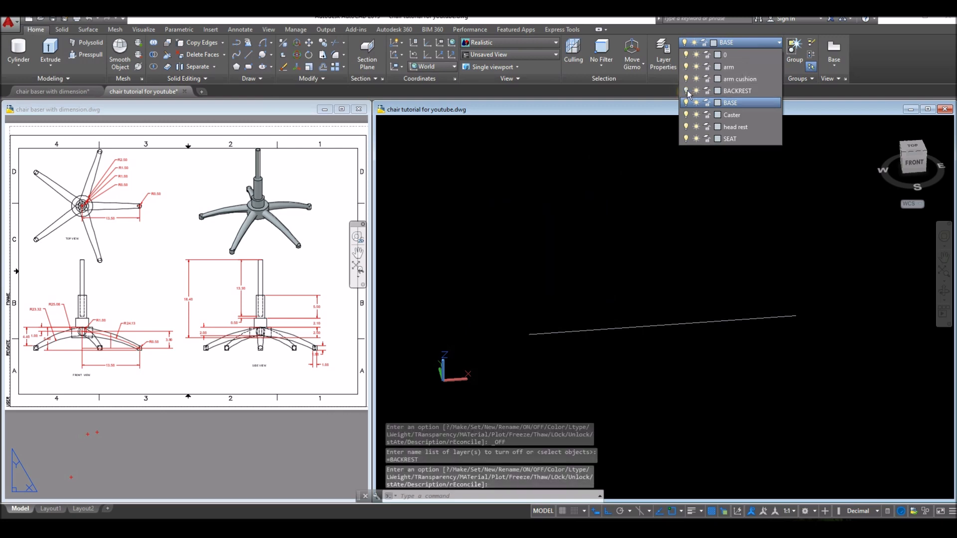
left_click(620, 337)
Step: Enlarge the chair base's top view in the reference drawing and set the chair model to the Top view
left_click(129, 280)
scroll(149, 284, "up", 2)
left_click(165, 284)
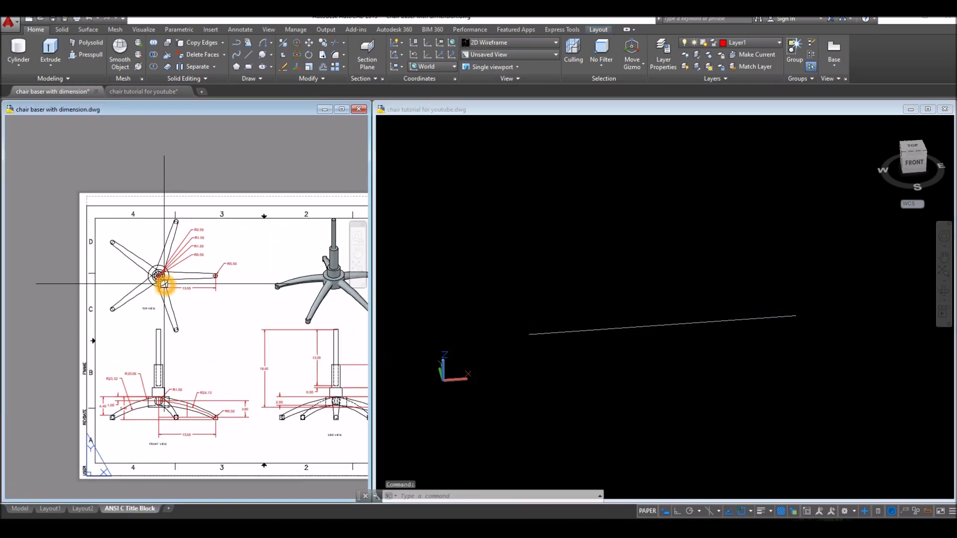
scroll(164, 284, "up", 2)
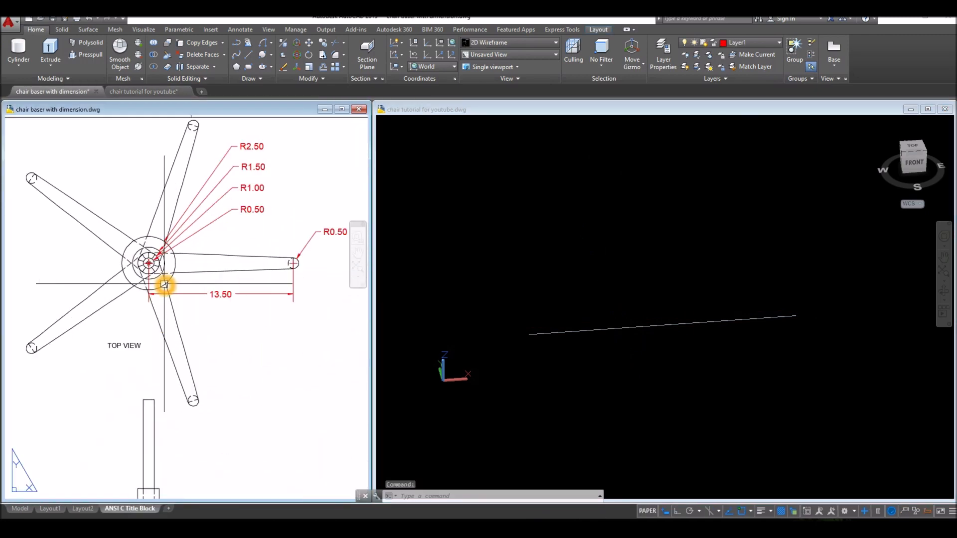
left_click(547, 304)
left_click(406, 132)
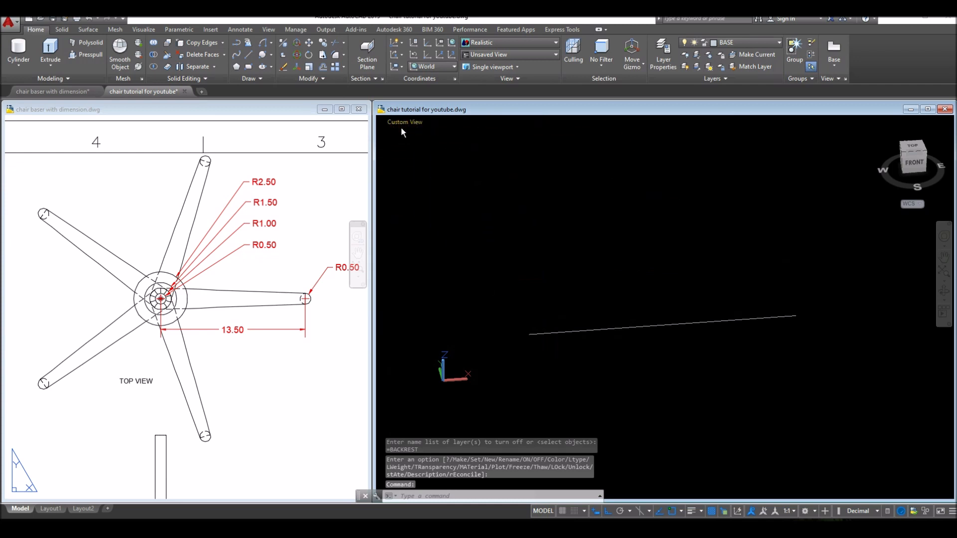
left_click(403, 125)
left_click(424, 148)
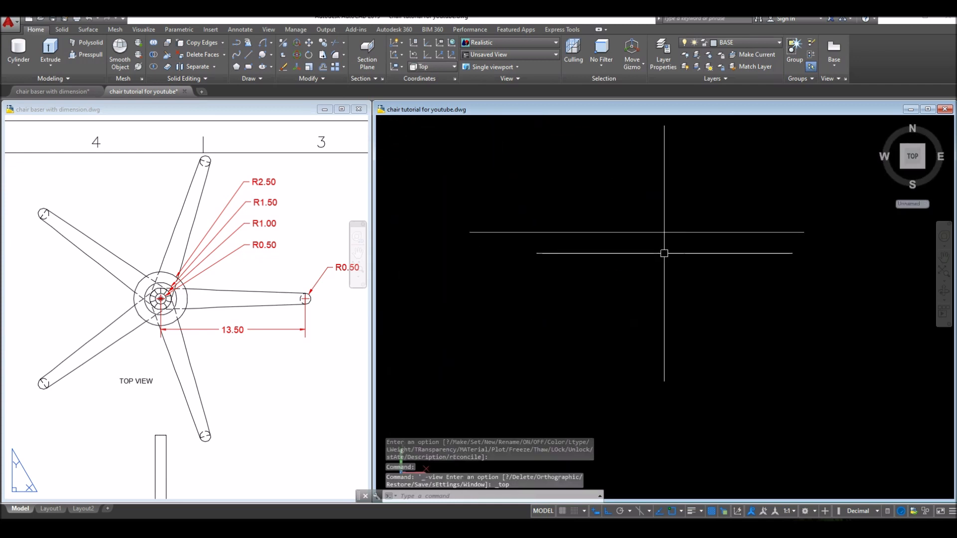
Step: Draw a circle of radius 2.5 centred on the helper line's far end, and erase the line
middle_click_drag(658, 274, 527, 288)
scroll(597, 281, "up", 2)
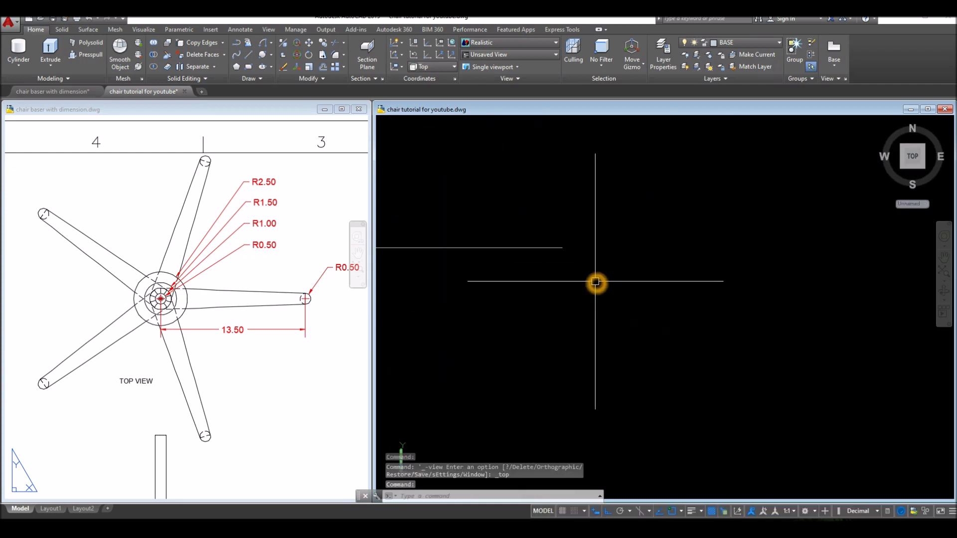
key("Return")
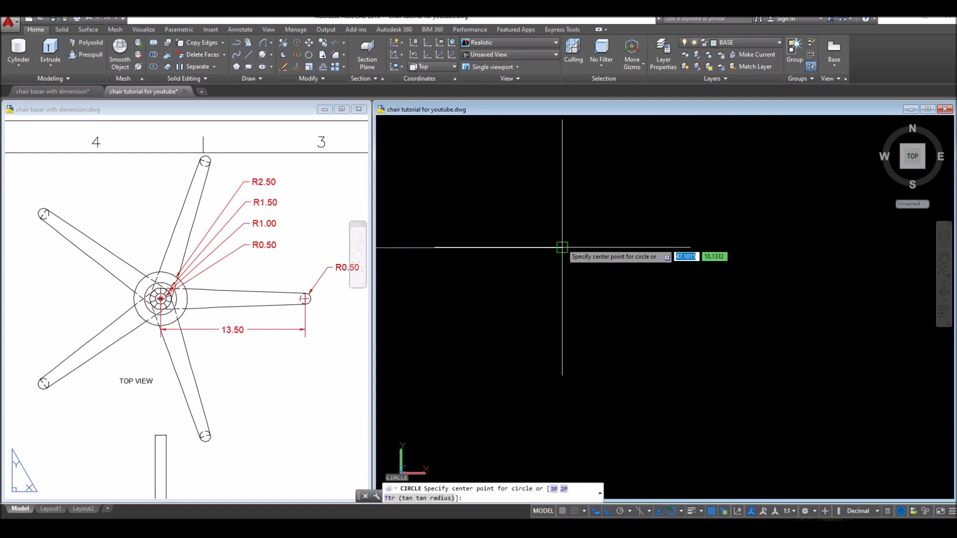
left_click(563, 246)
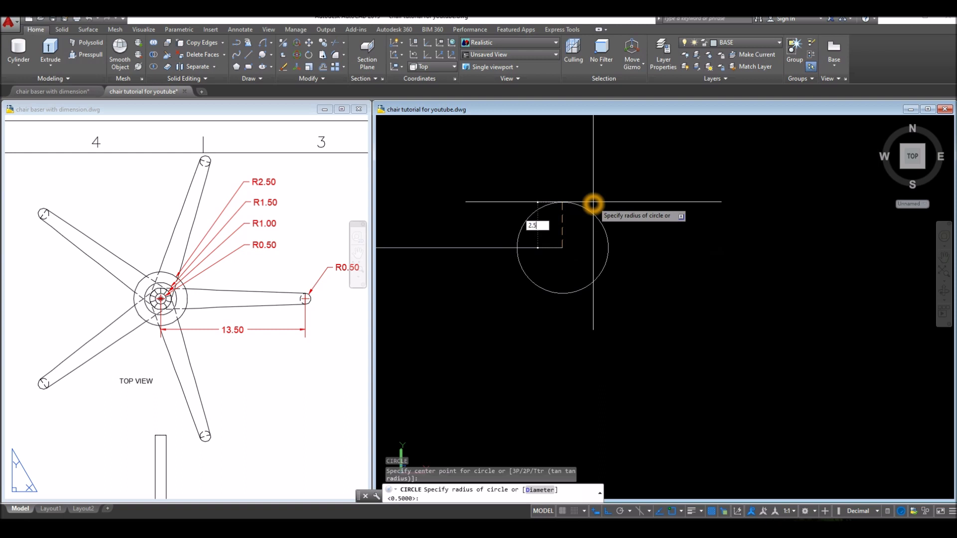
key("Return")
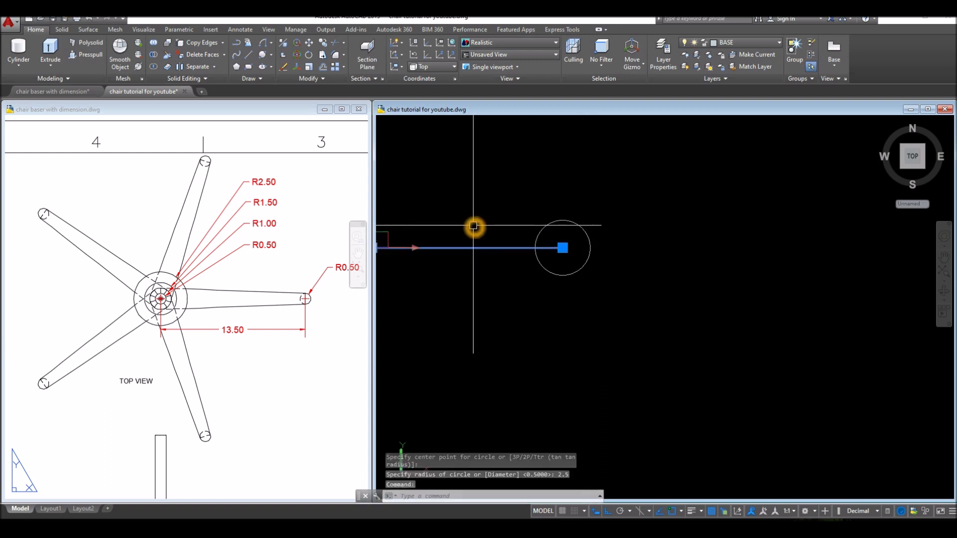
key("Delete")
Step: Draw a circle of radius 1.5 concentric with the 2.5 radius circle
middle_click_drag(513, 235, 446, 241)
scroll(483, 242, "up", 3)
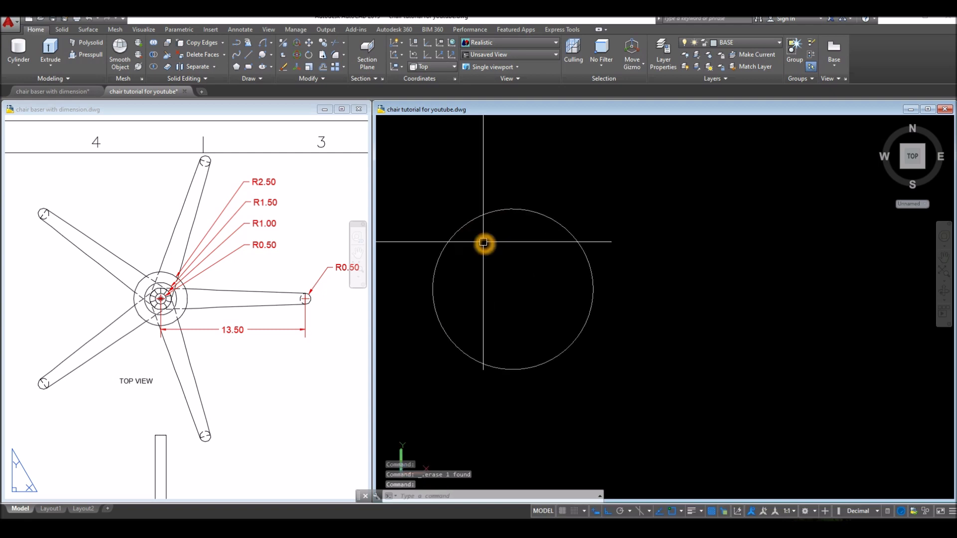
type("c")
key("Return")
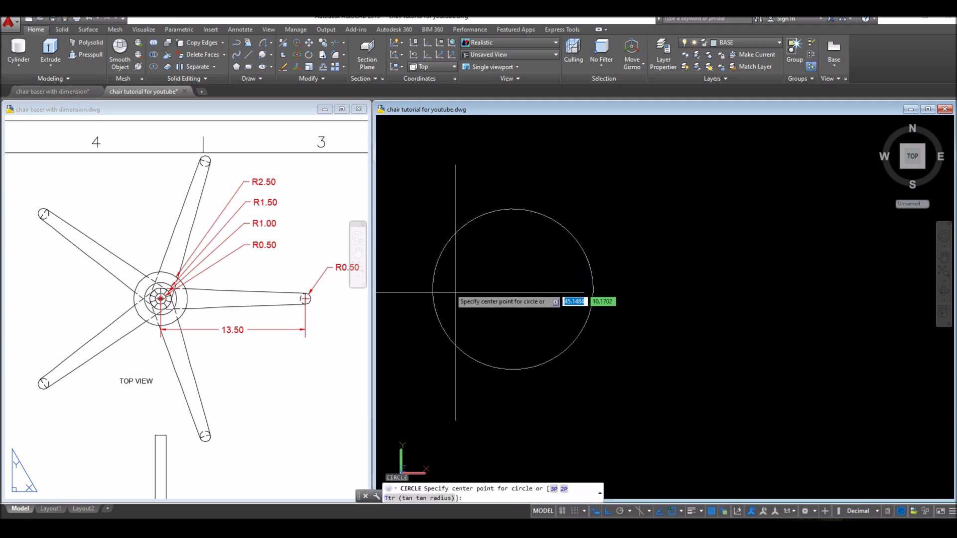
left_click(513, 292)
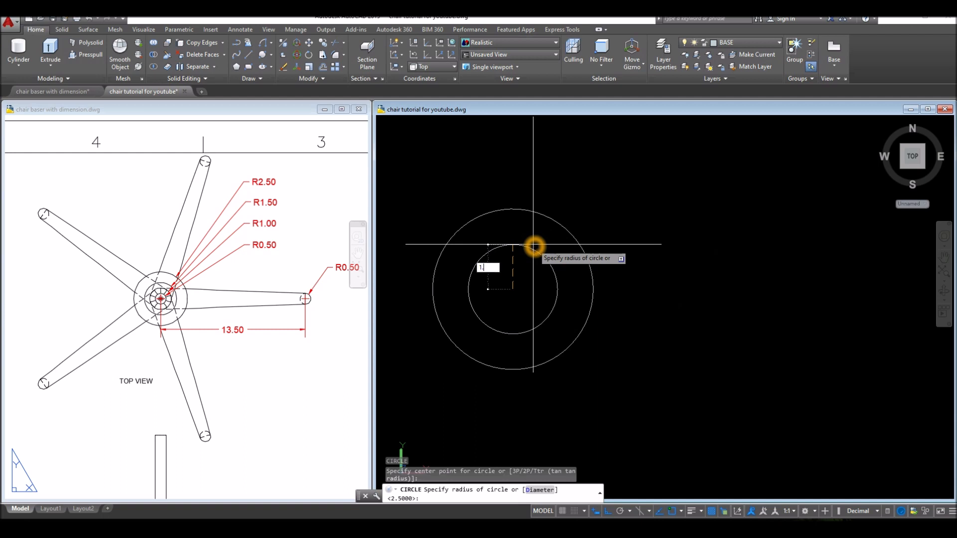
key("Return")
Step: Add another concentric circle with a radius of 1 inside the 1.5 radius circle
right_click(534, 244)
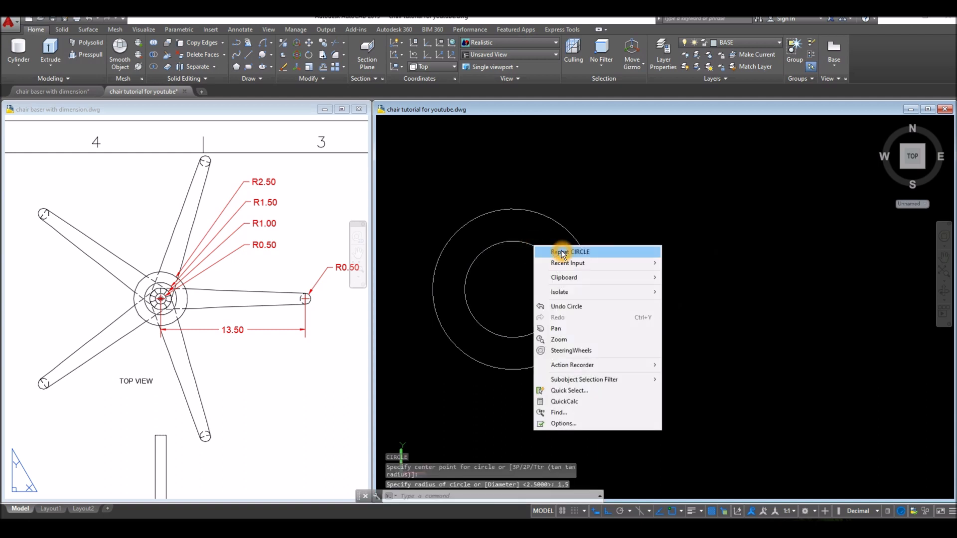
left_click(561, 250)
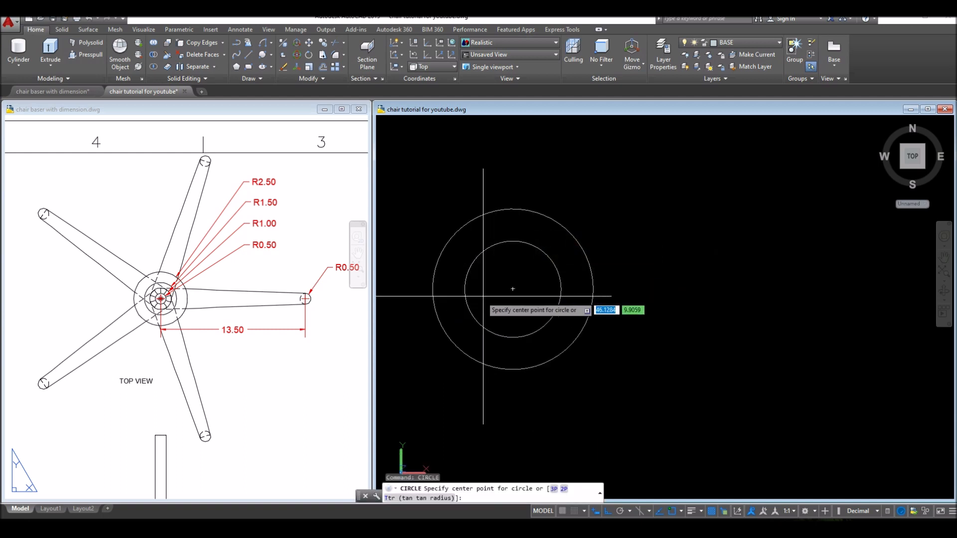
left_click(513, 289)
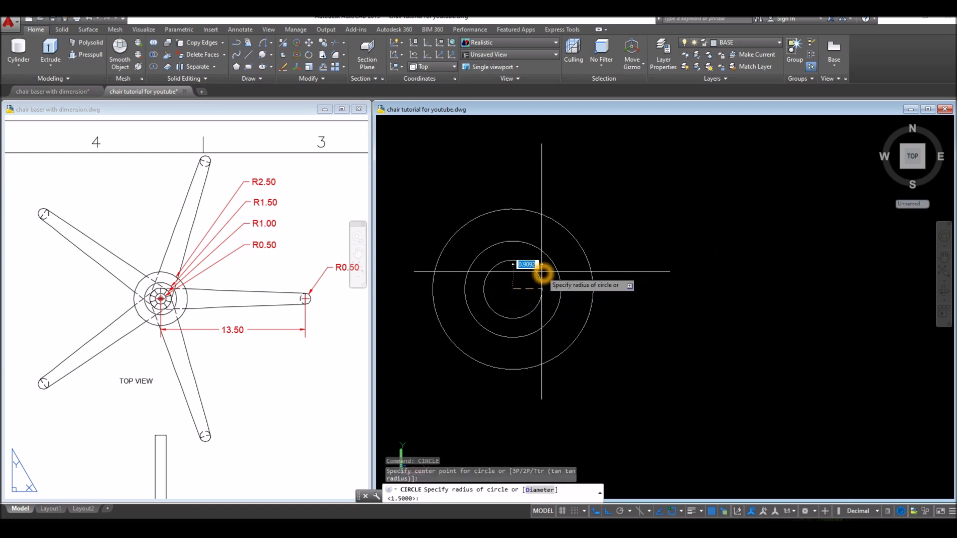
key("Return")
Step: Add the innermost concentric circle with a radius of 0.5
right_click(539, 273)
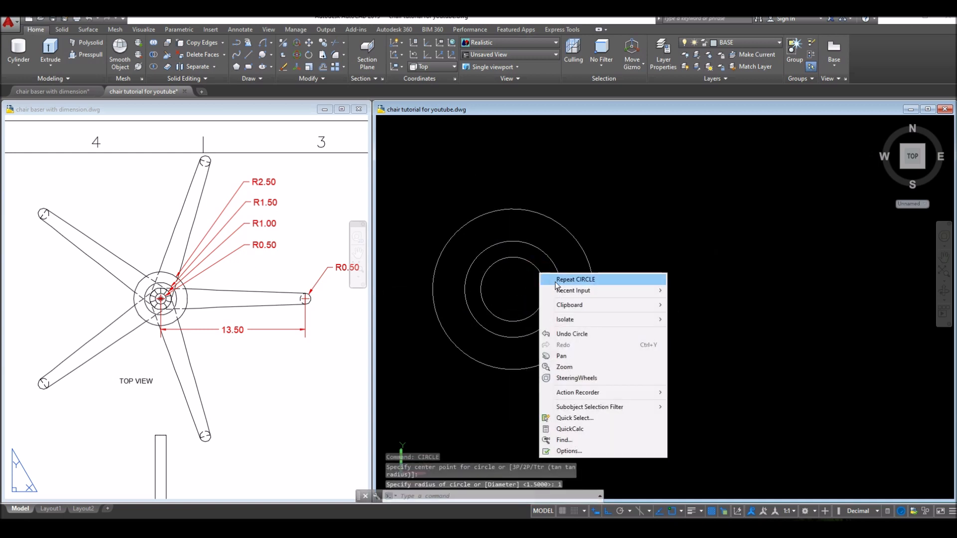
left_click(558, 280)
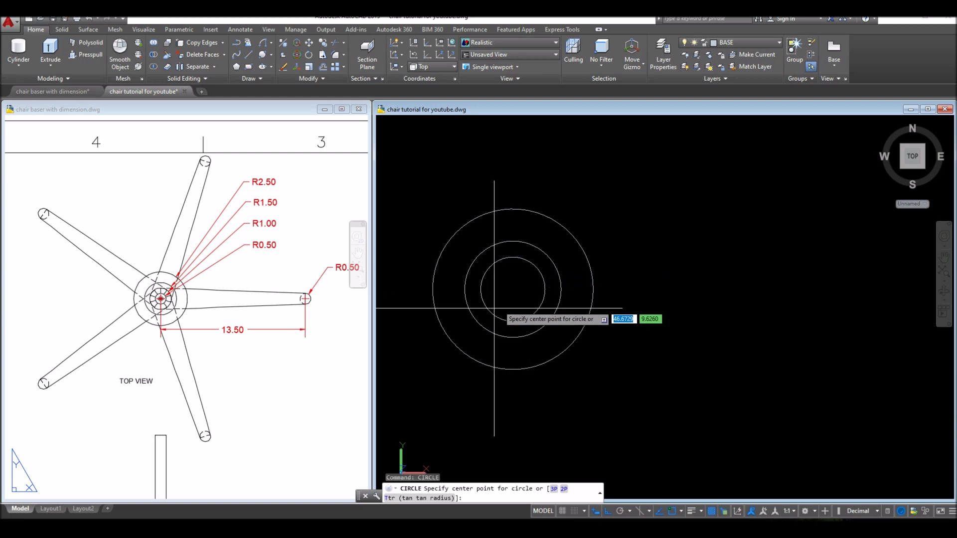
left_click(517, 292)
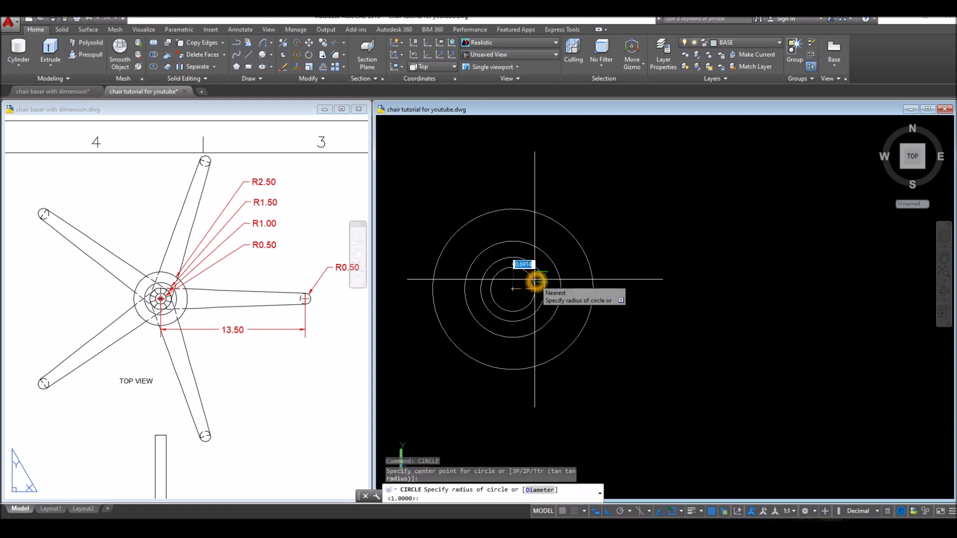
key("Return")
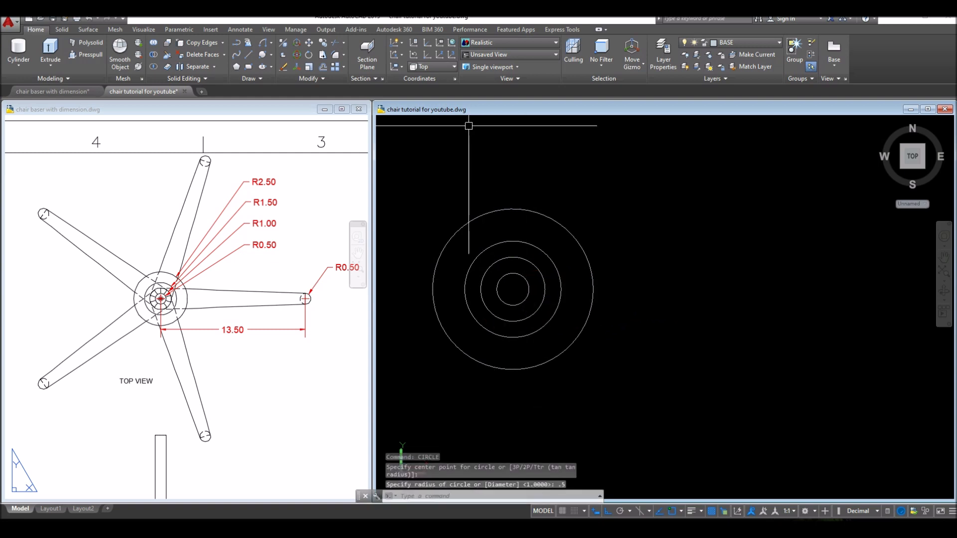
Step: Switch the chair model to the SW Isometric view
left_click(413, 125)
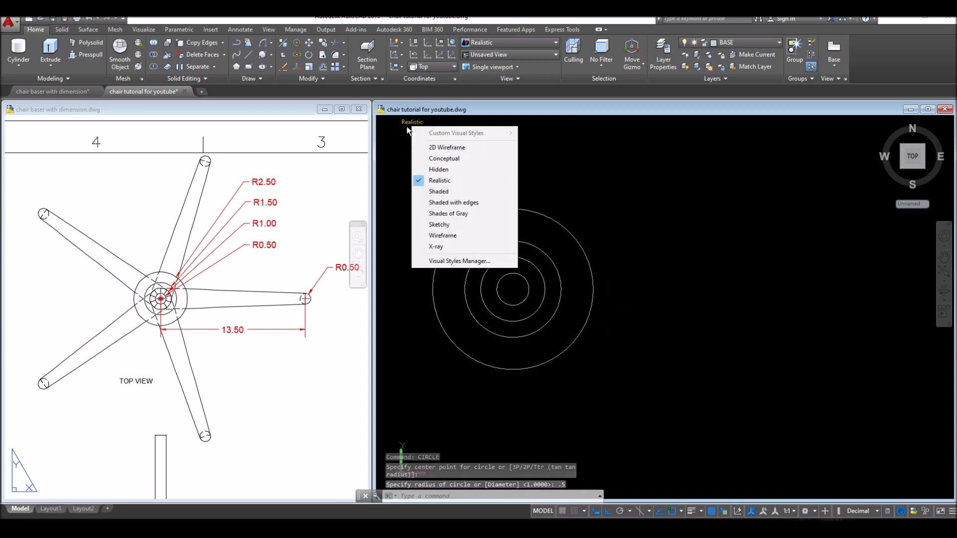
left_click(393, 124)
left_click(391, 124)
left_click(389, 123)
left_click(391, 124)
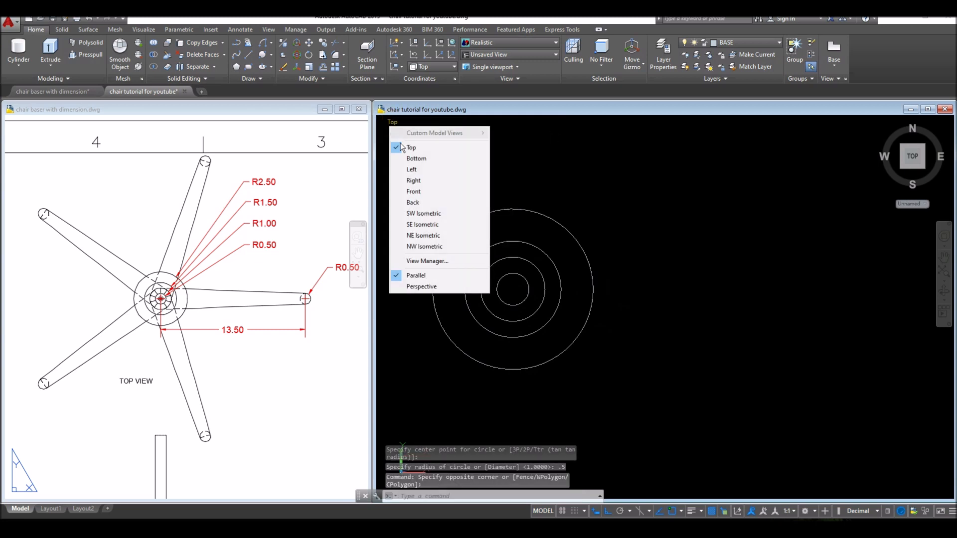
left_click(423, 214)
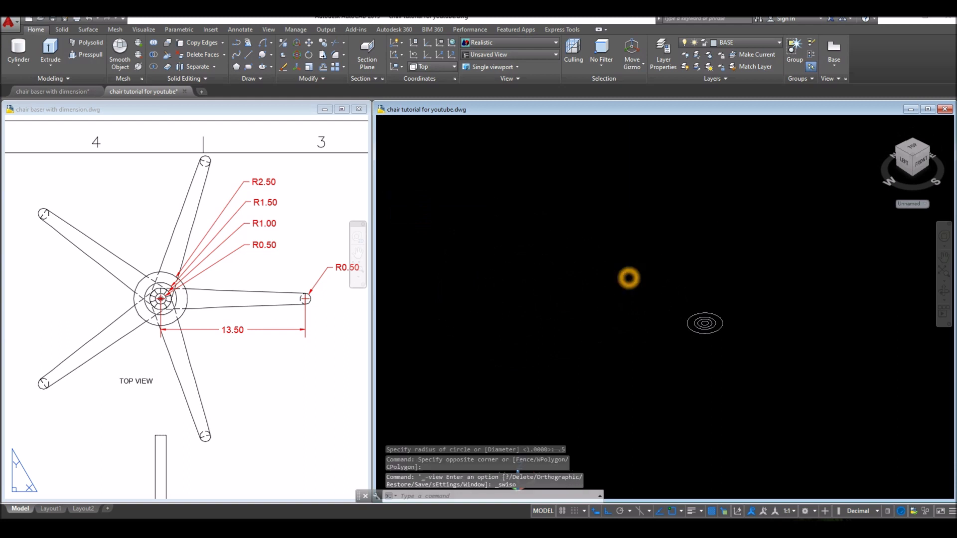
Step: Examine the height dimensions of the hub and column in the reference drawing's side view
left_click(224, 383)
scroll(228, 380, "down", 2)
middle_click_drag(228, 379, 209, 261)
middle_click_drag(254, 307, 98, 282)
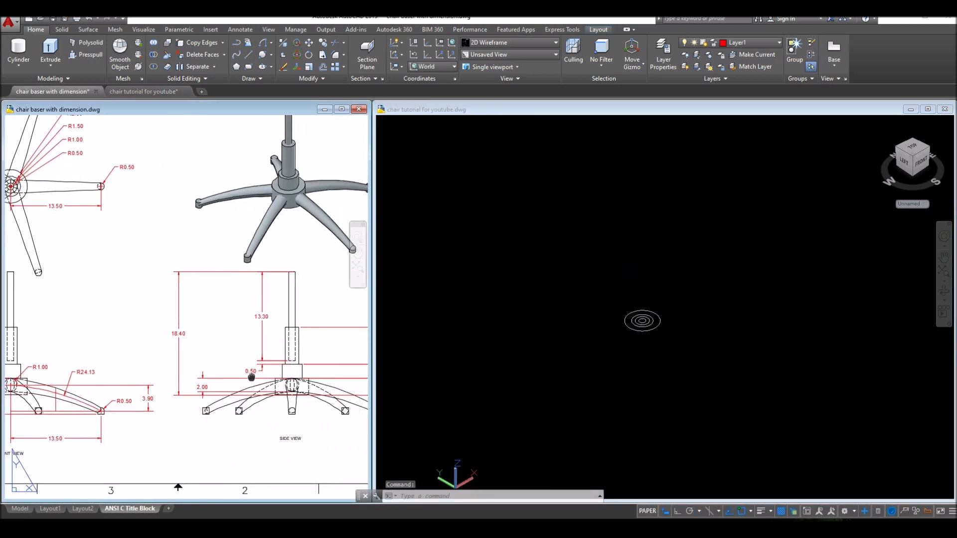
middle_click_drag(251, 376, 183, 355)
scroll(240, 370, "up", 4)
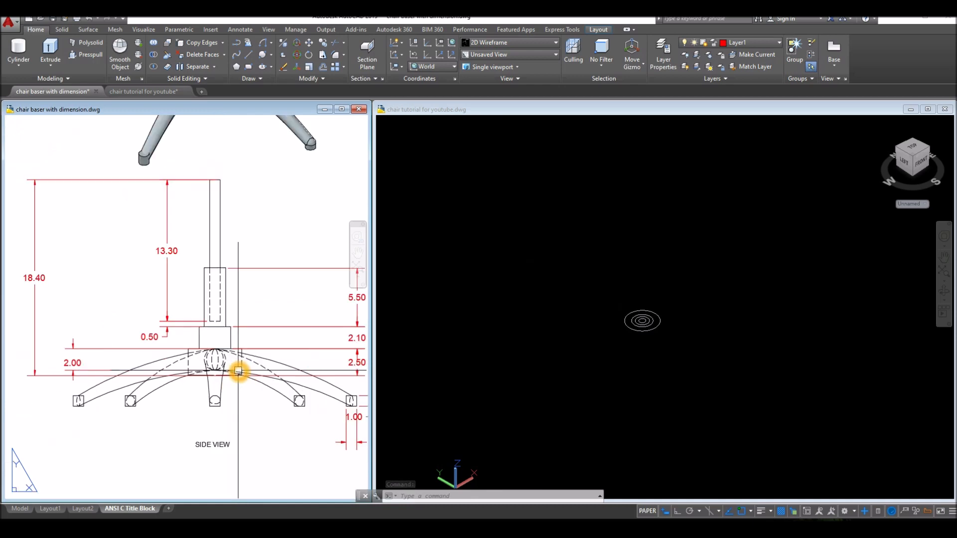
Step: Check the stacked section heights and the hub's bottom section dimension in the reference side view
middle_click_drag(240, 373, 215, 369)
left_click(627, 365)
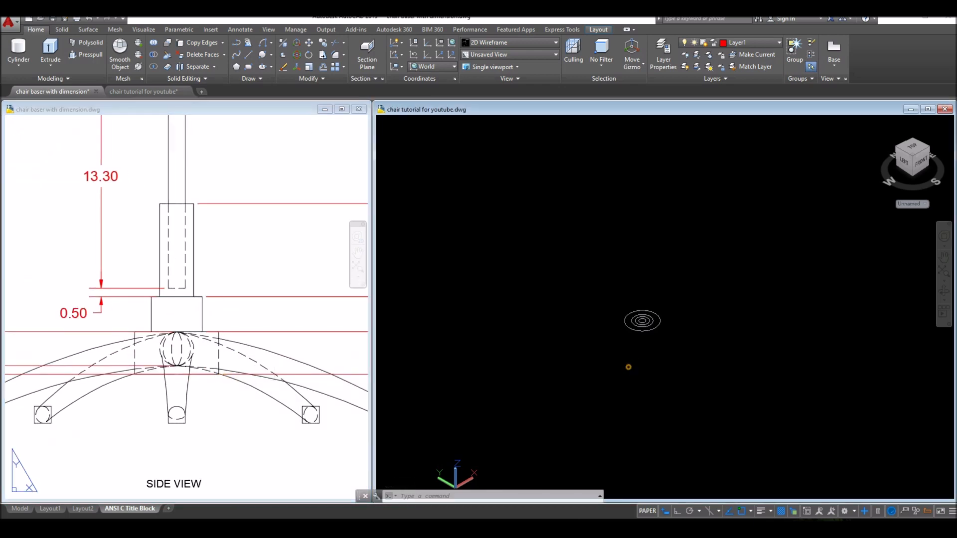
left_click(207, 392)
middle_click_drag(207, 391, 114, 385)
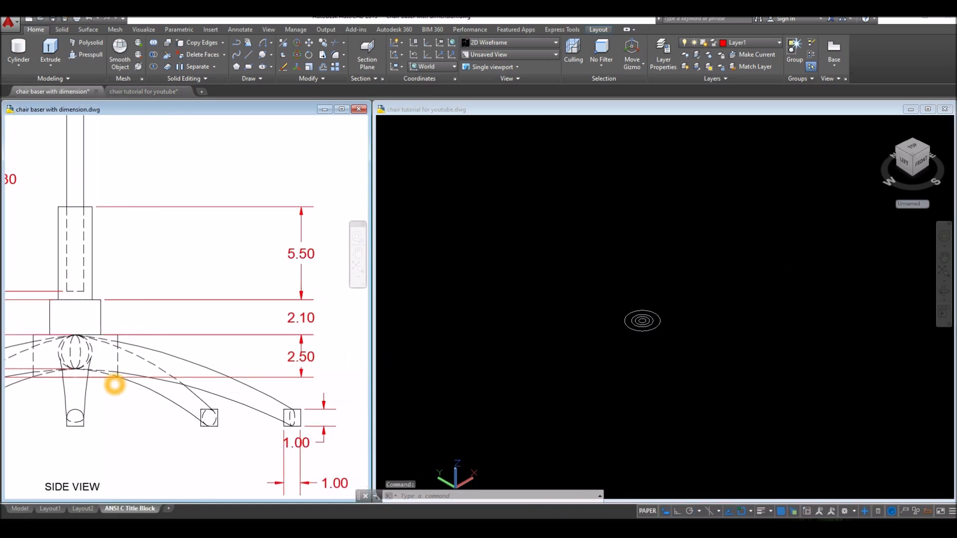
left_click(300, 374)
left_click(299, 373)
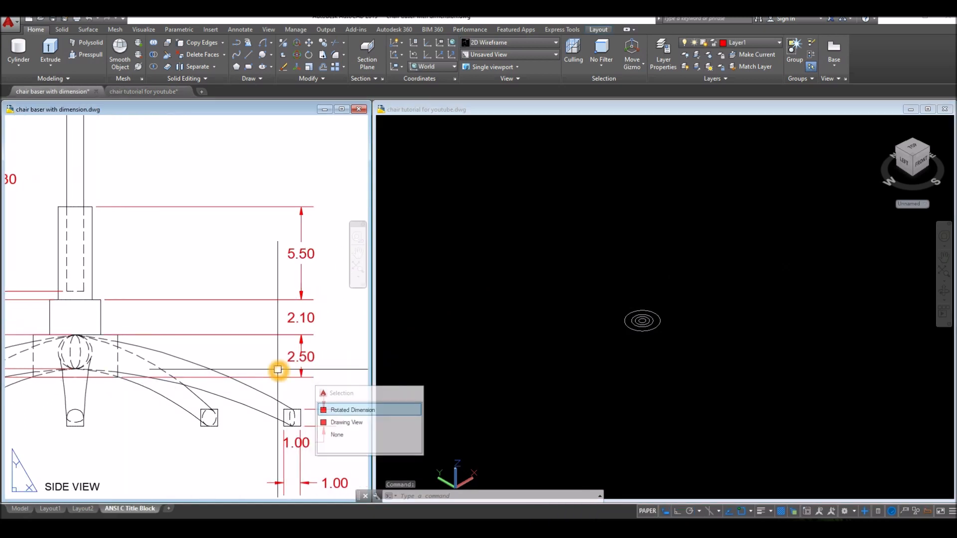
Step: Extrude the outermost circle 2.5 downward into a solid and show the model in the X-Ray visual style
left_click(645, 385)
middle_click_drag(657, 363, 581, 364)
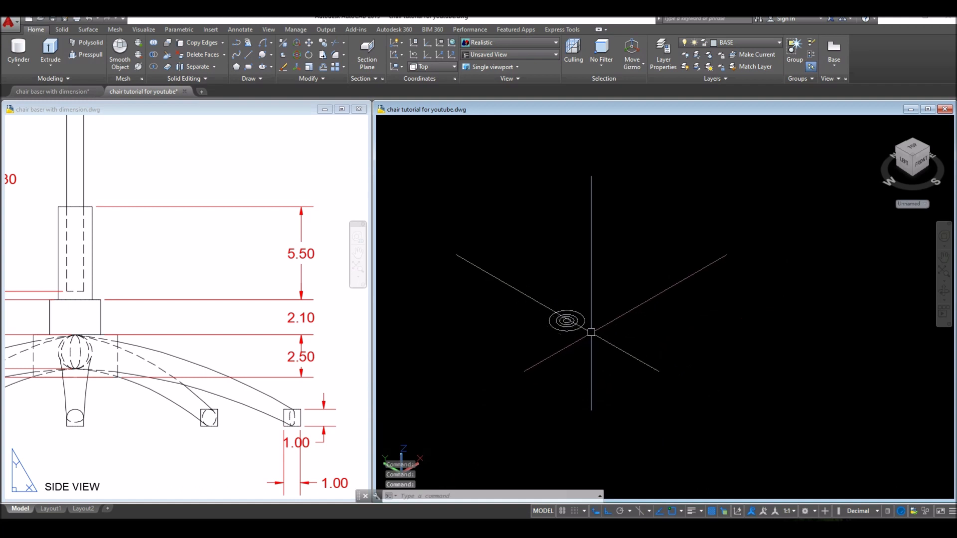
left_click(585, 328)
scroll(637, 321, "up", 5)
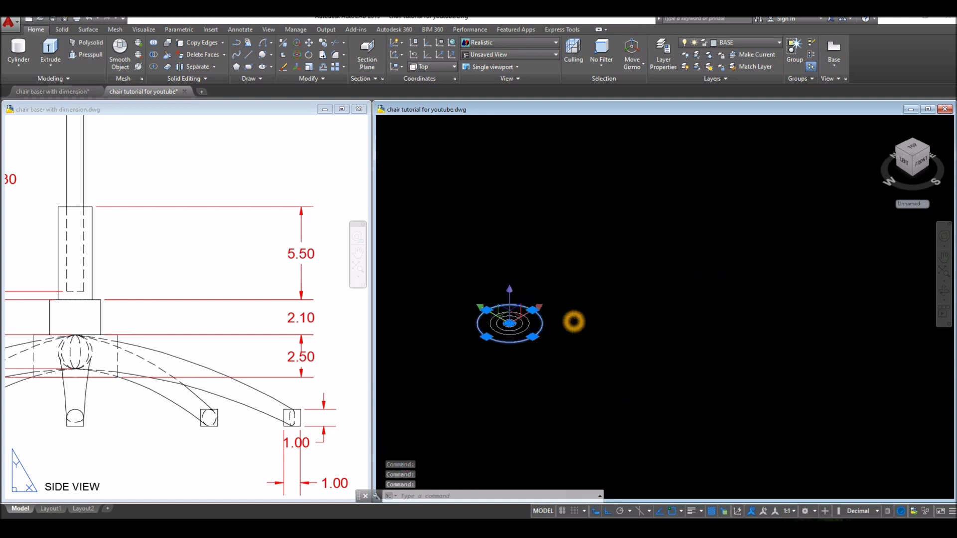
middle_click_drag(573, 321, 628, 317)
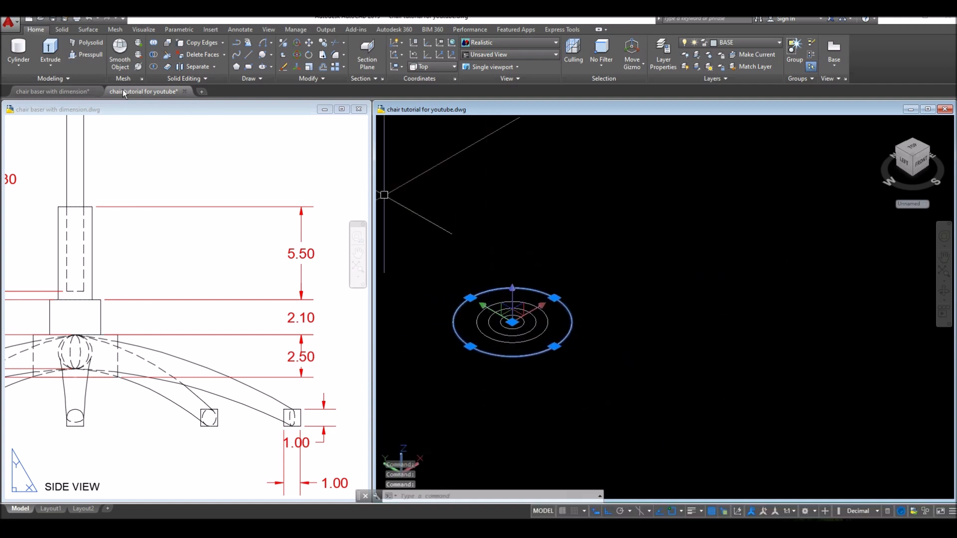
left_click(56, 63)
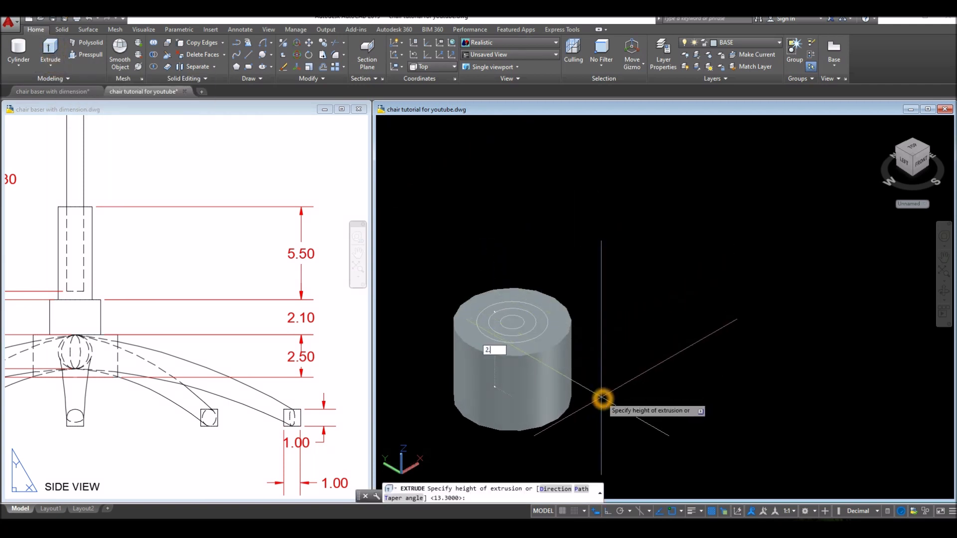
key("Return")
left_click(434, 122)
left_click(478, 246)
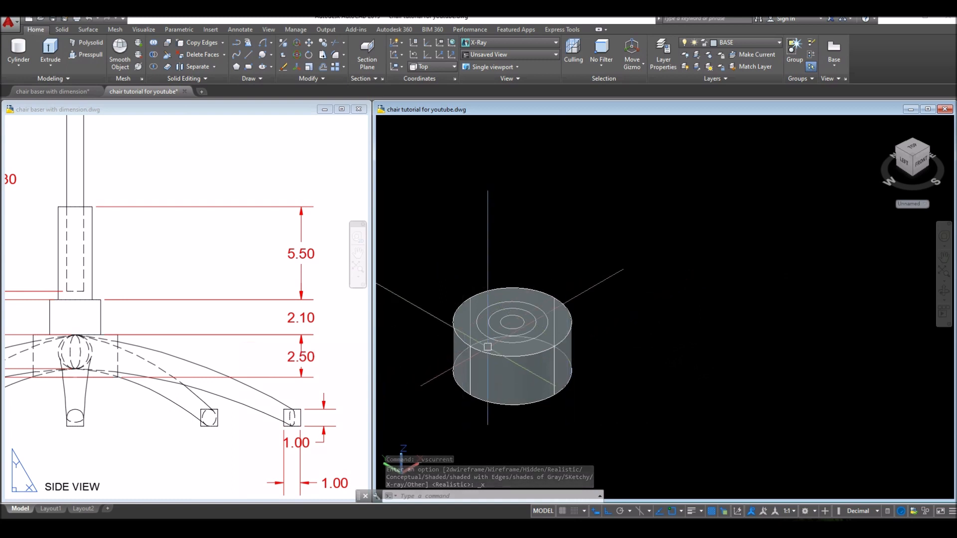
left_click(545, 337)
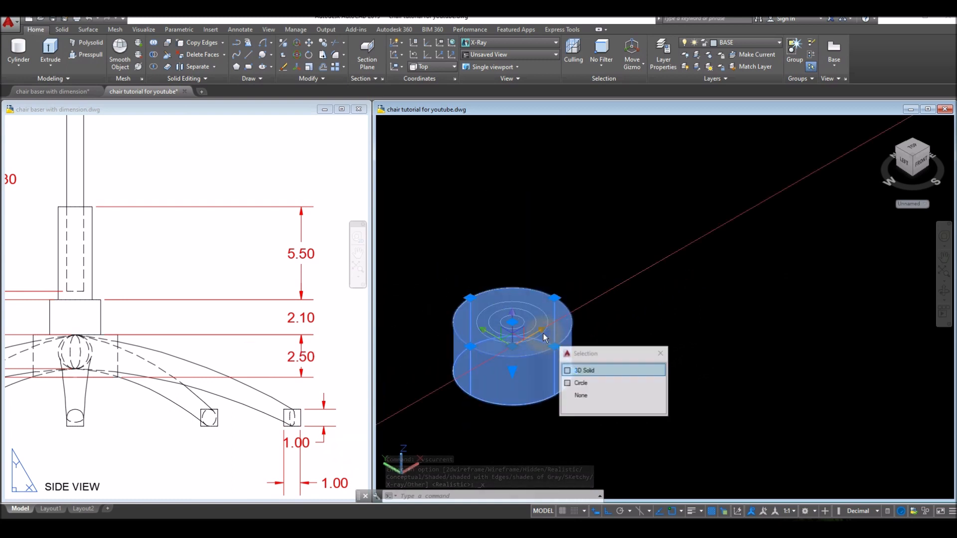
left_click(580, 383)
key("Escape")
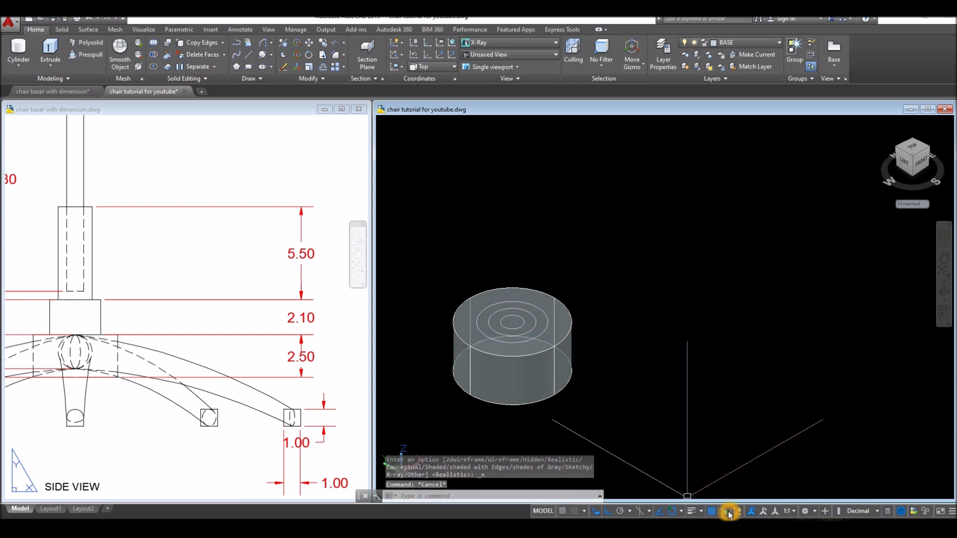
Step: Extrude the 1.5 radius circle 2.1 upward from the top of the hub's base cylinder
left_click(546, 335)
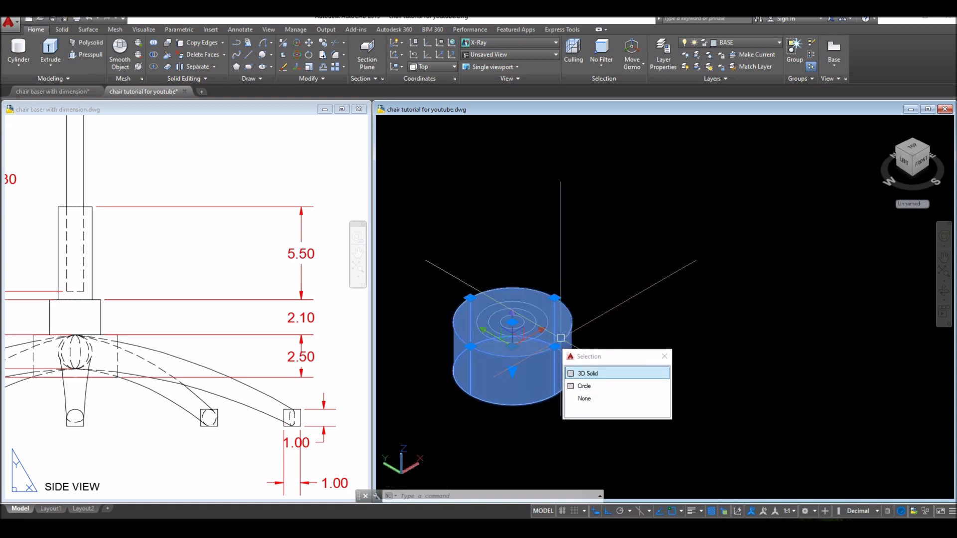
left_click(594, 387)
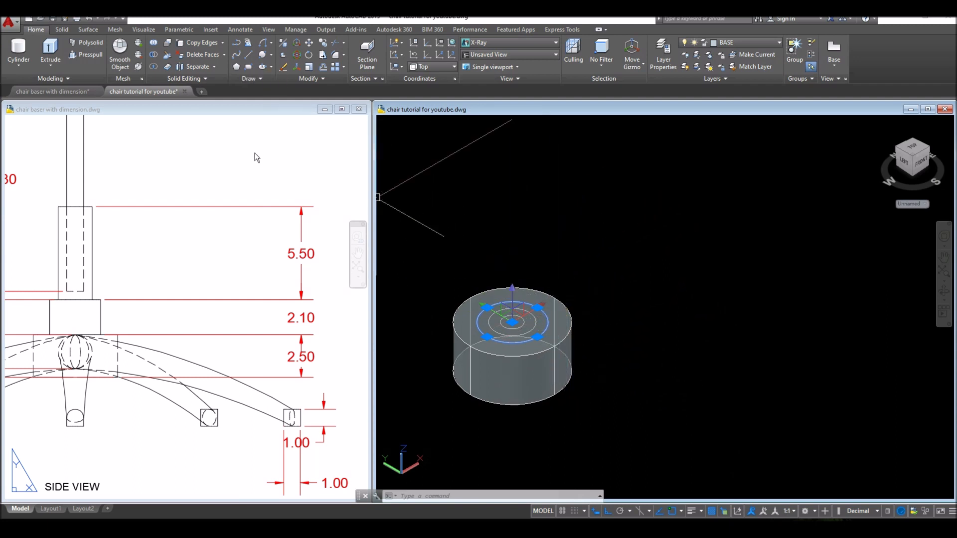
left_click(50, 48)
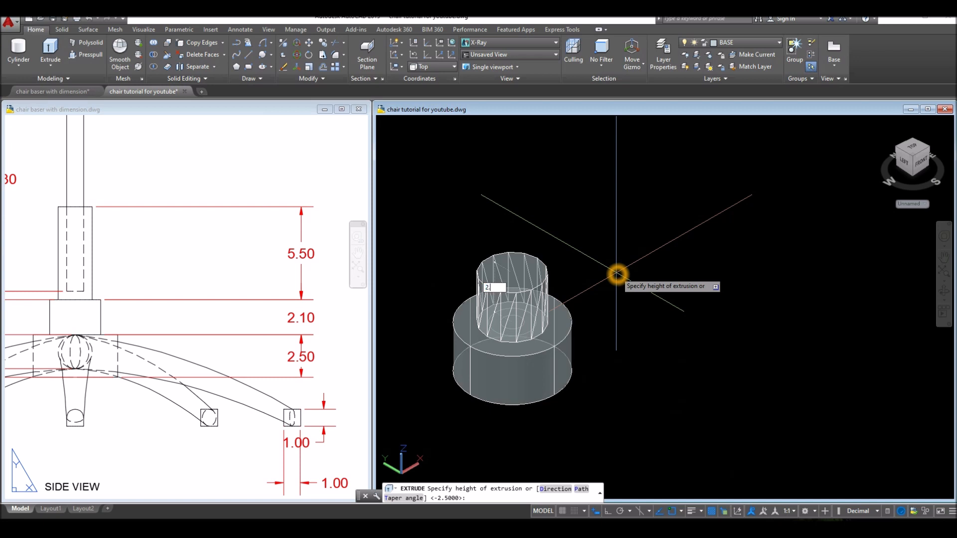
key("Return")
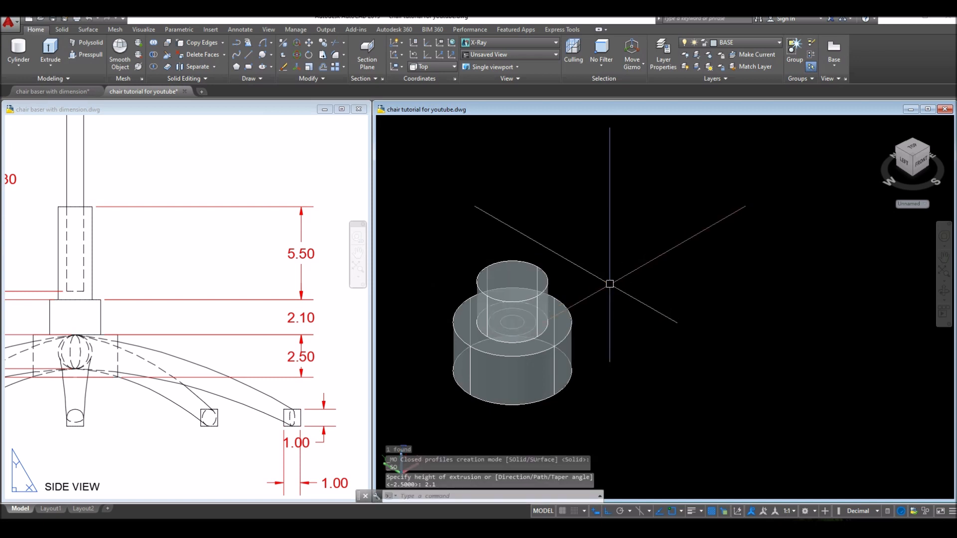
Step: Switch to the Wireframe visual style and move the radius 1 circle by its centre to the top centre of the middle cylinder
left_click(434, 126)
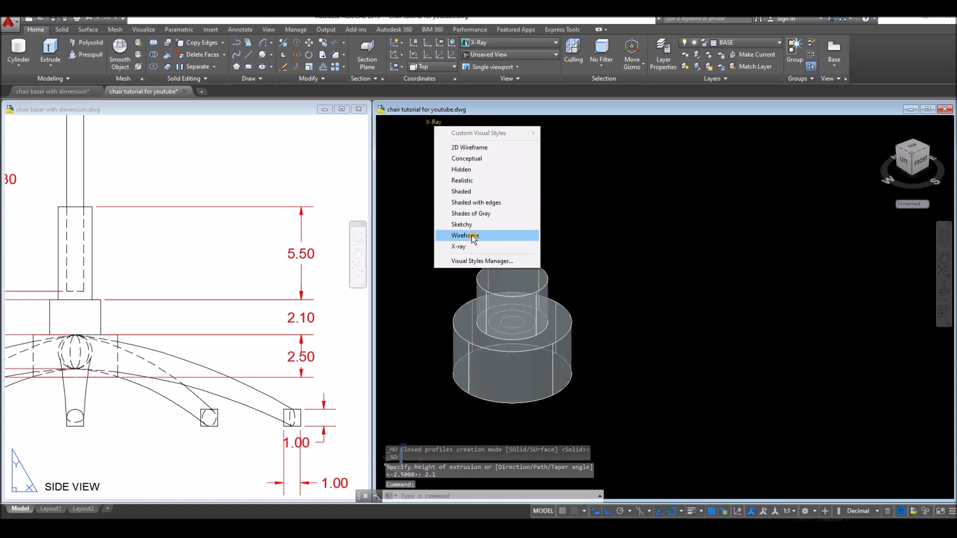
left_click(451, 236)
mouse_move(547, 301)
middle_mouse_down("shift")
mouse_move(543, 314)
mouse_move(540, 274)
mouse_move(542, 295)
middle_mouse_up("shift")
left_click(531, 320)
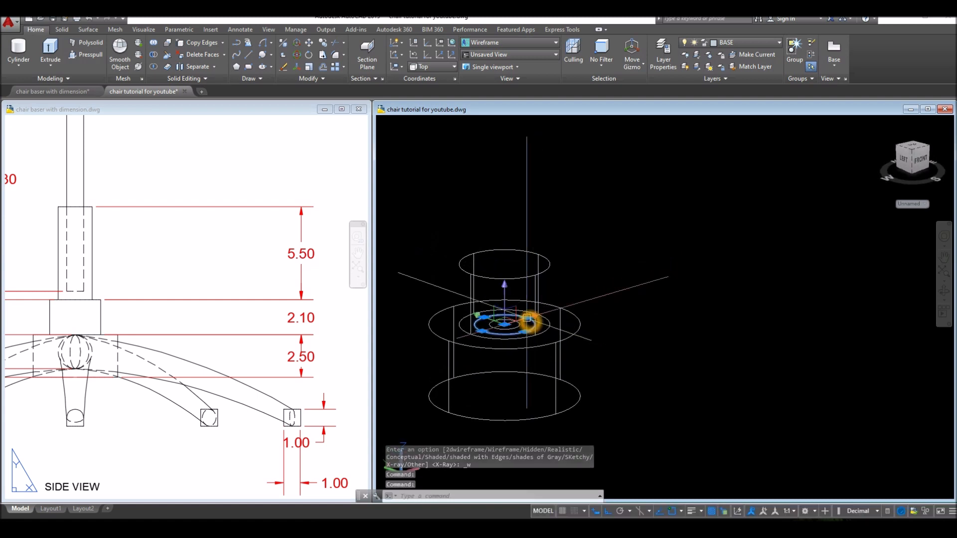
right_click(584, 224)
left_click(609, 284)
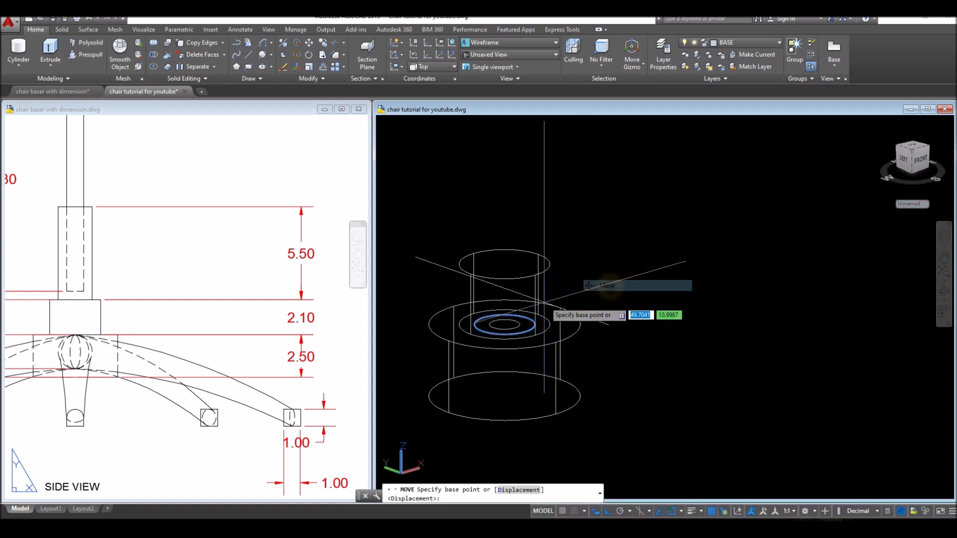
left_click(505, 324)
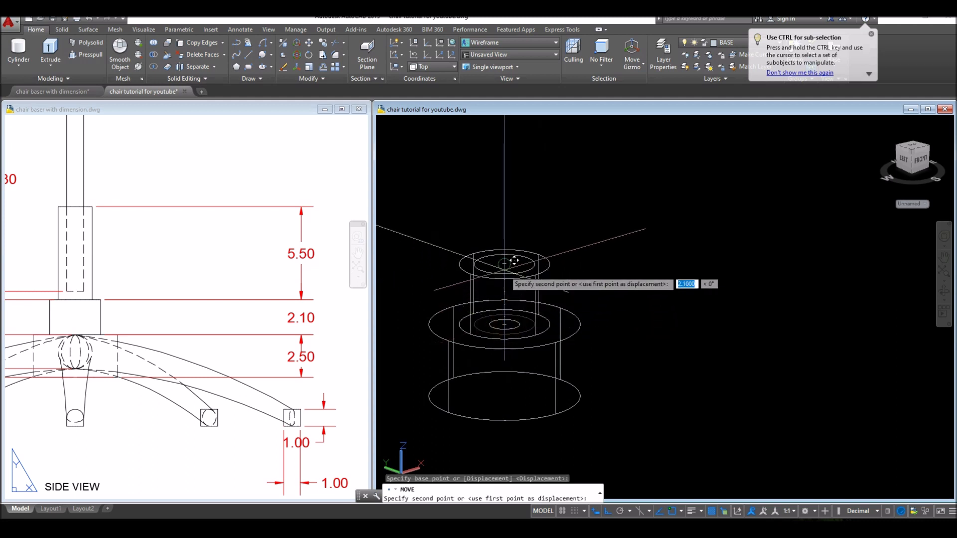
left_click(514, 255)
Step: Extrude the raised radius 1 circle 5.5 upward to form the column sleeve
mouse_move(566, 254)
middle_mouse_down("shift")
mouse_move(577, 223)
mouse_move(576, 251)
middle_mouse_up("shift")
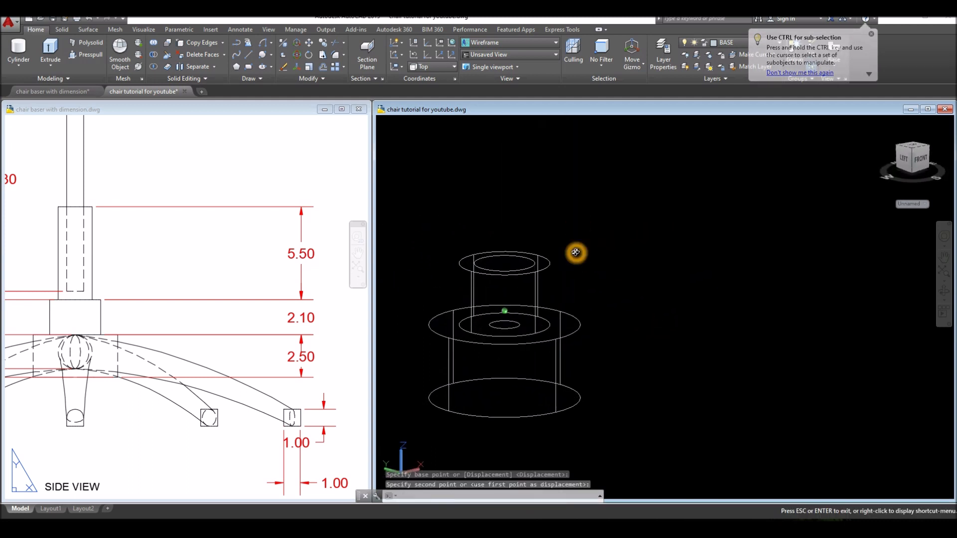
left_click(528, 261)
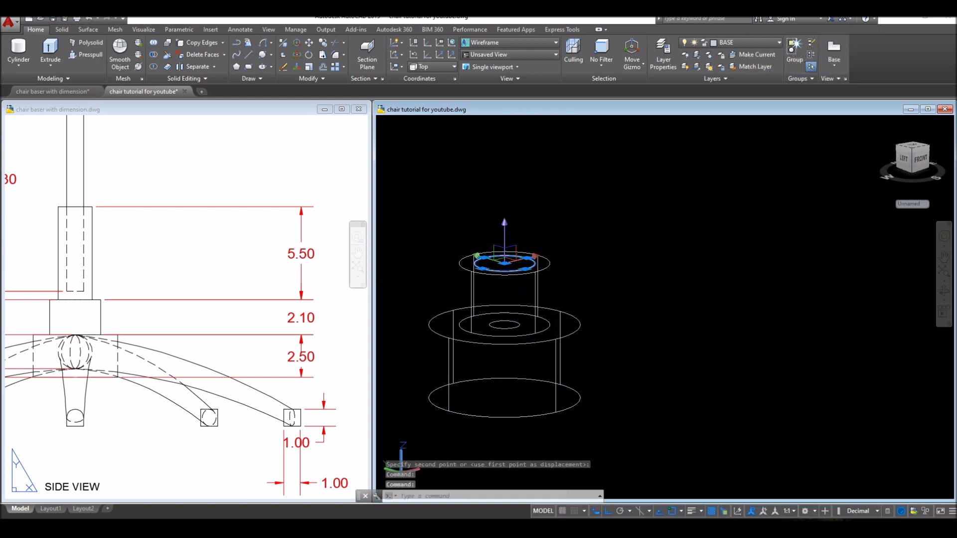
left_click(52, 46)
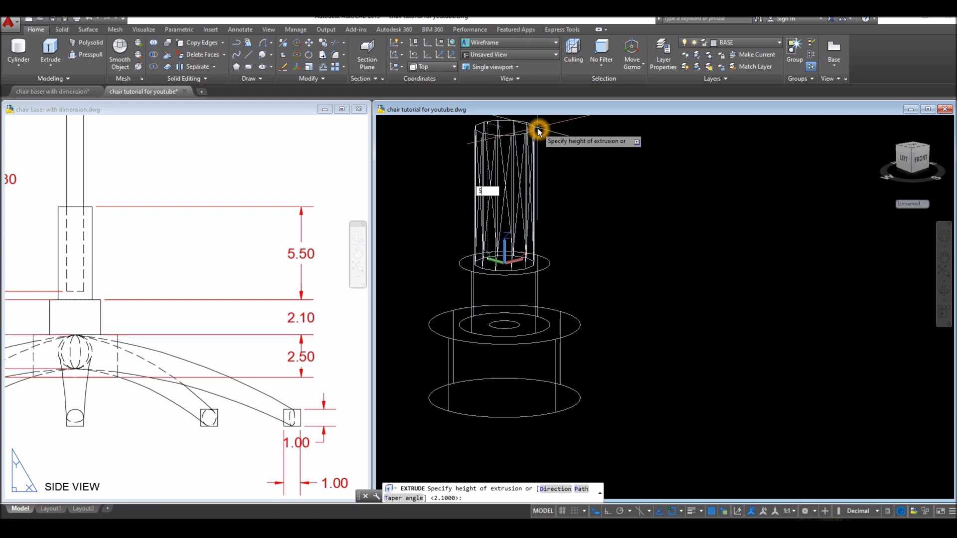
key("Return")
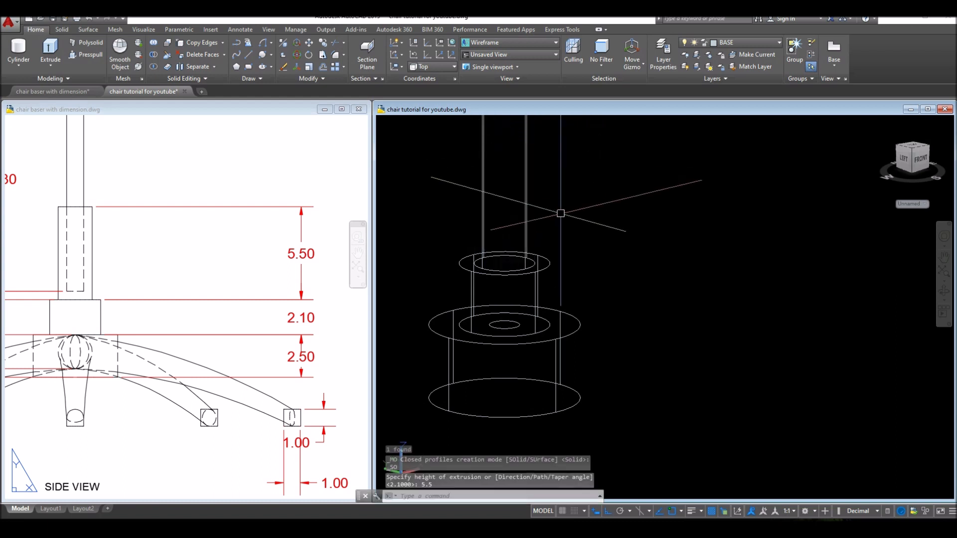
middle_click_drag(560, 211, 559, 269)
Step: Inspect the three stacked cylinders in the X-Ray visual style and return to Wireframe
left_click(432, 124)
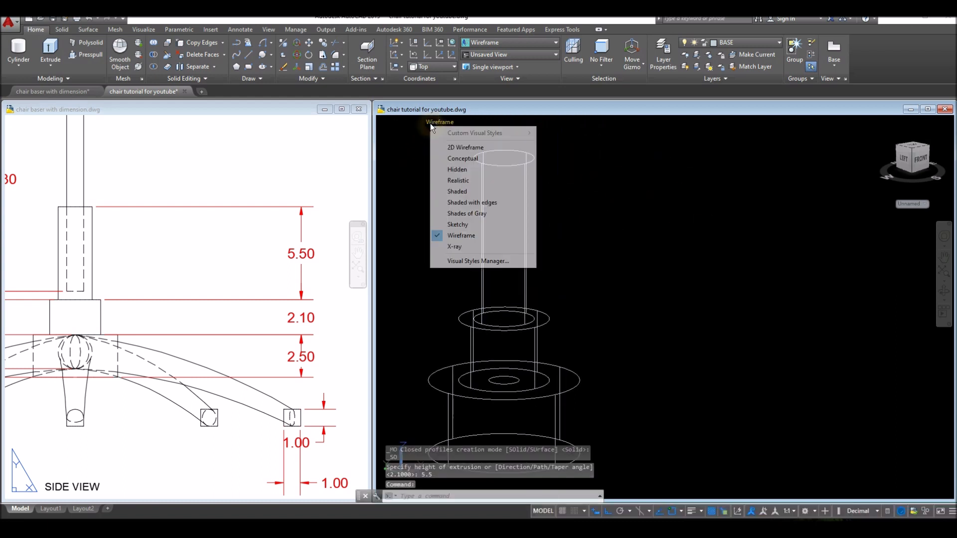
left_click(451, 244)
mouse_move(595, 249)
middle_mouse_down("shift")
mouse_move(602, 215)
mouse_move(599, 265)
mouse_move(596, 235)
middle_mouse_up("shift")
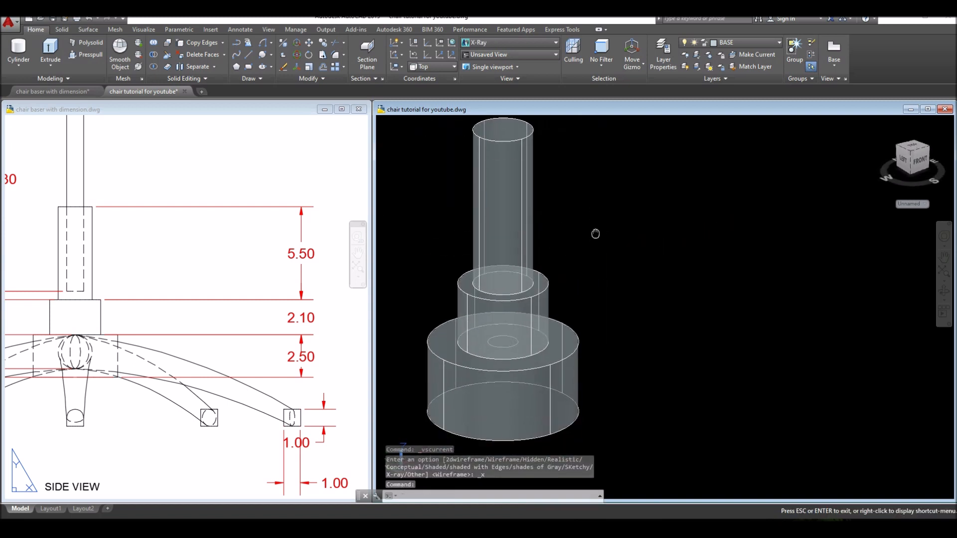
left_click(435, 123)
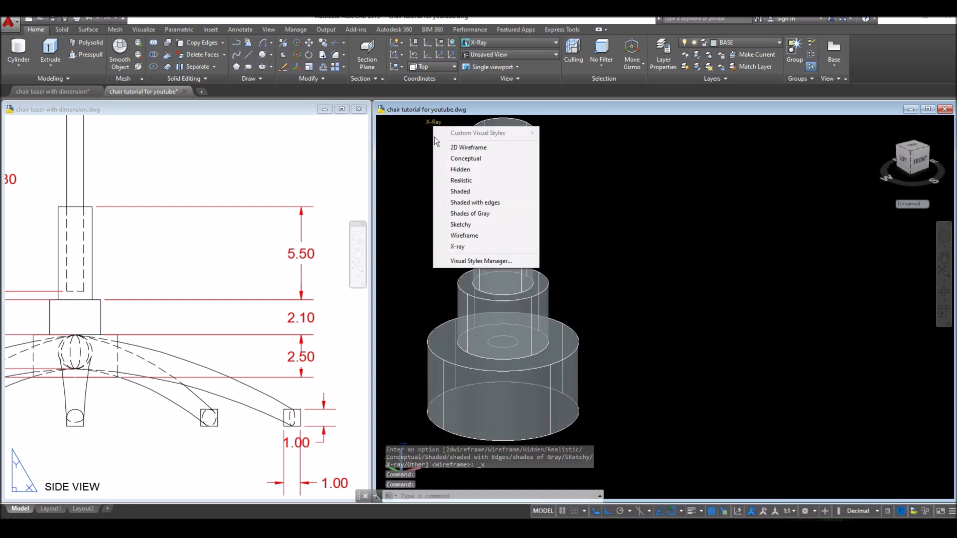
left_click(465, 236)
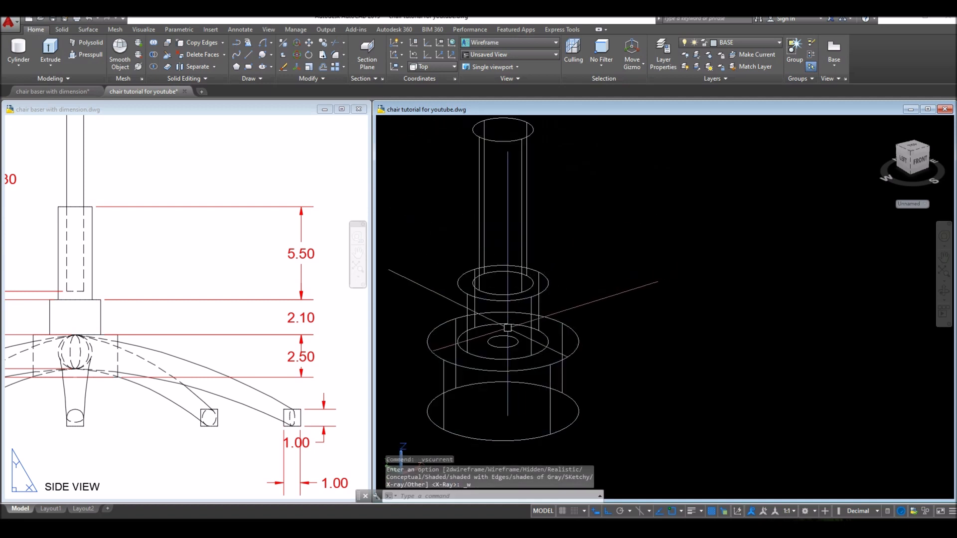
Step: Check the inner rod's length and its offset above the hub's middle section in the reference side view
left_click(508, 335)
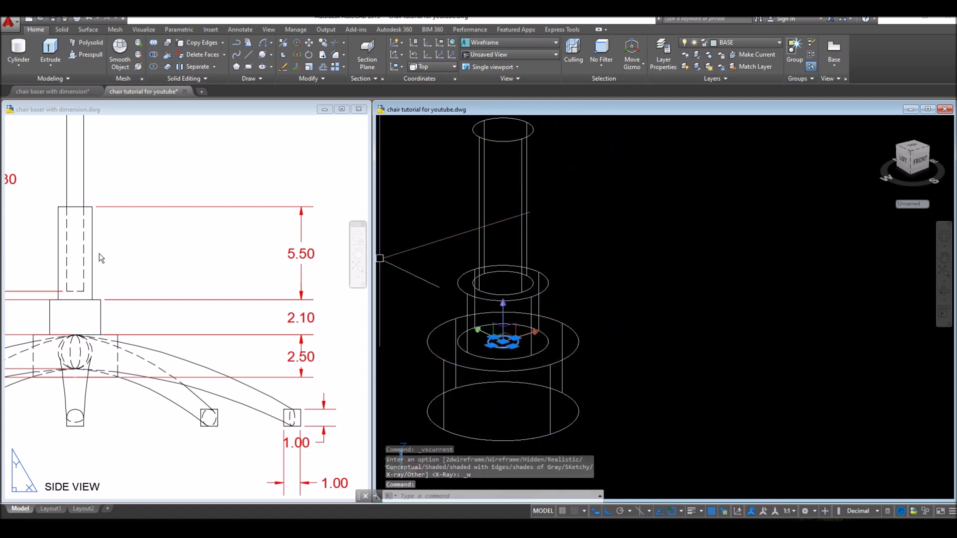
left_click(96, 232)
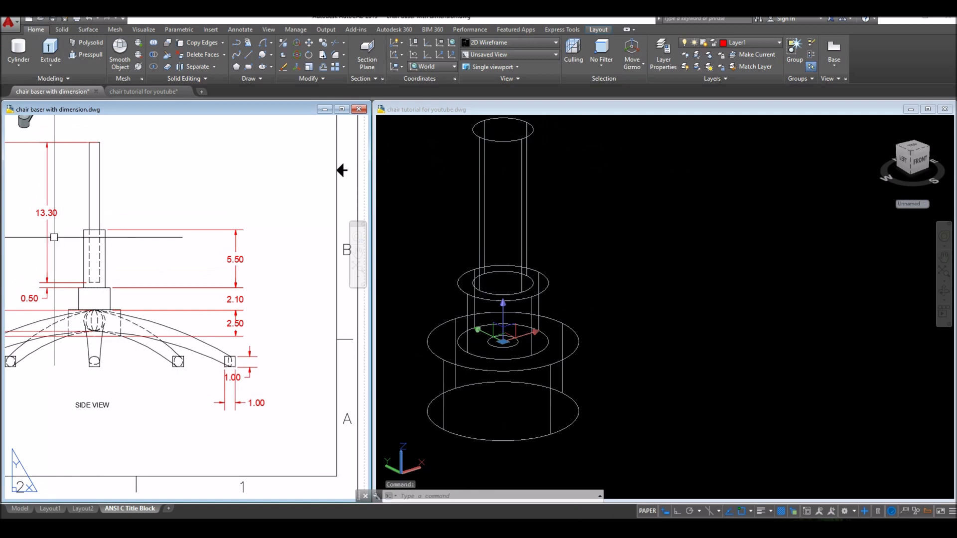
left_click(47, 234)
key("Escape")
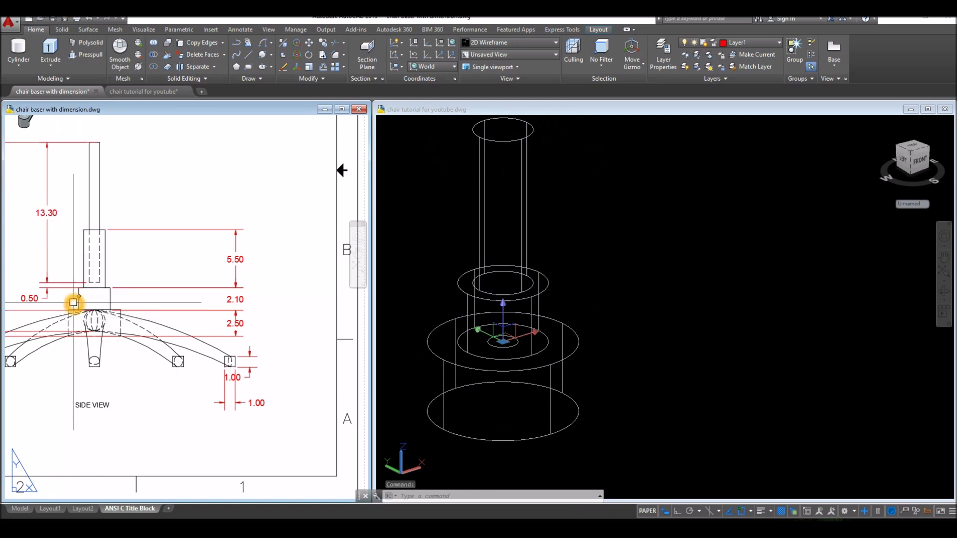
scroll(73, 302, "up", 2)
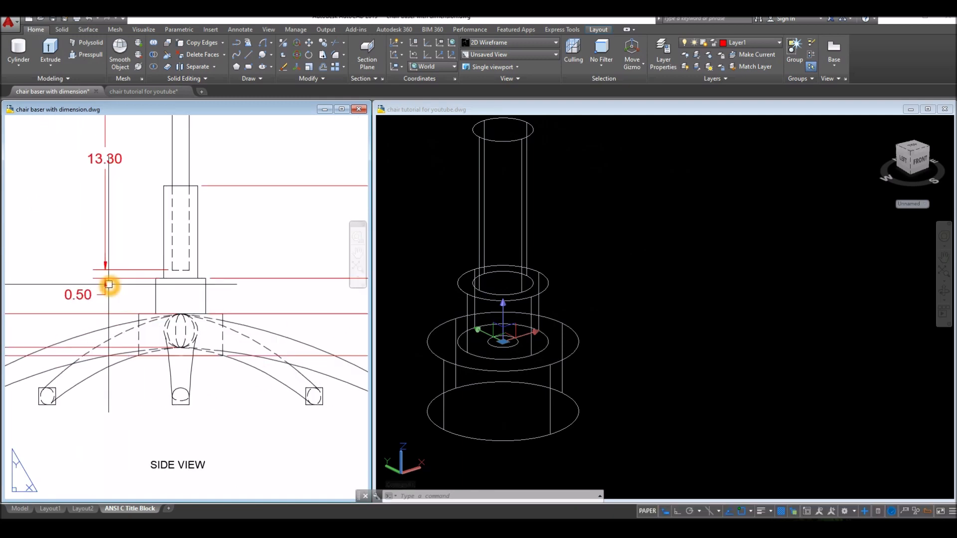
left_click(109, 285)
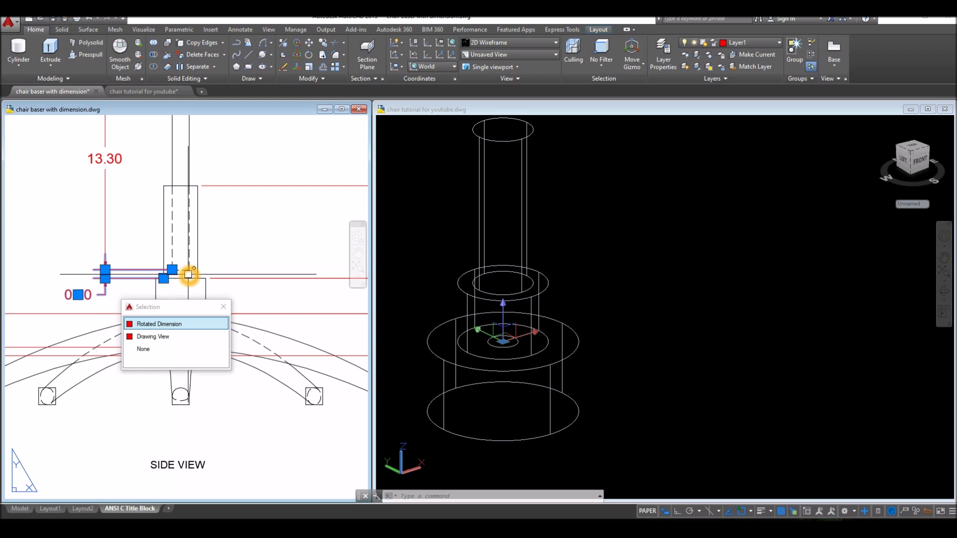
key("Escape")
Step: Move the innermost circle by its centre from the base cylinder to the top centre of the middle cylinder
left_click(637, 284)
left_click(514, 336)
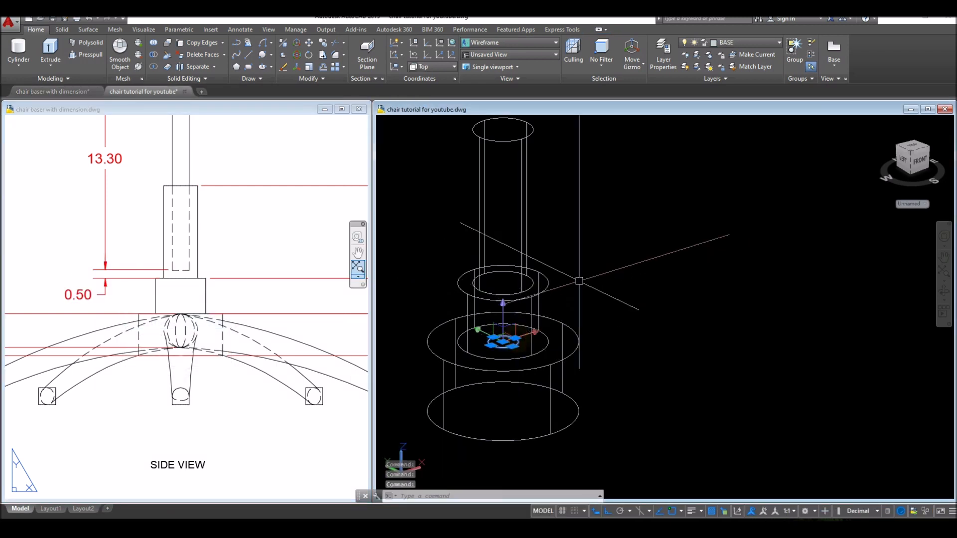
right_click(604, 224)
left_click(627, 296)
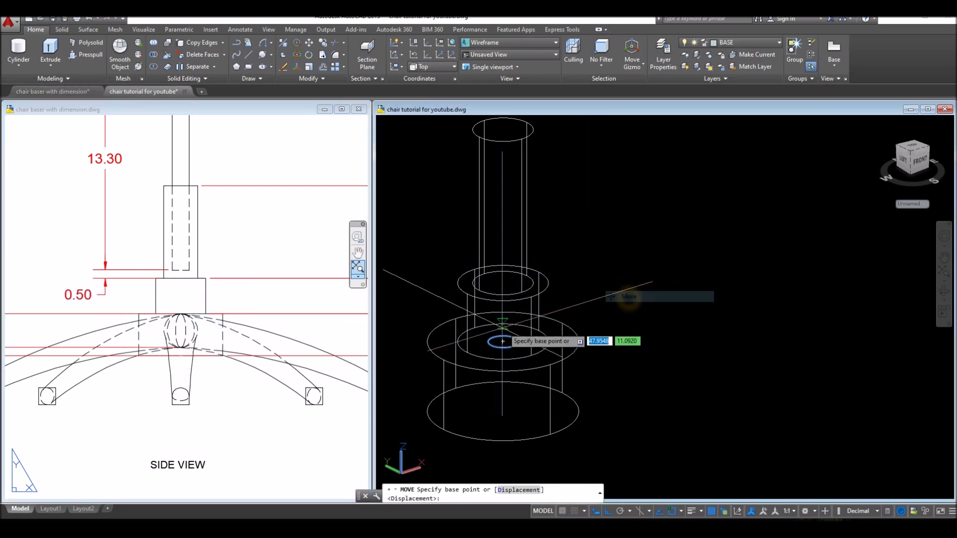
left_click(503, 341)
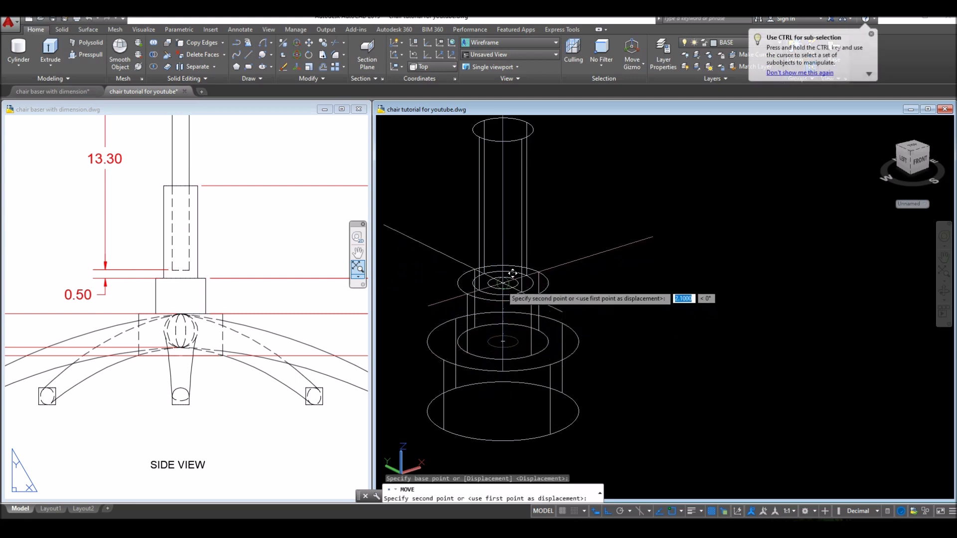
left_click(503, 283)
middle_click_drag(503, 284, 576, 284, "shift")
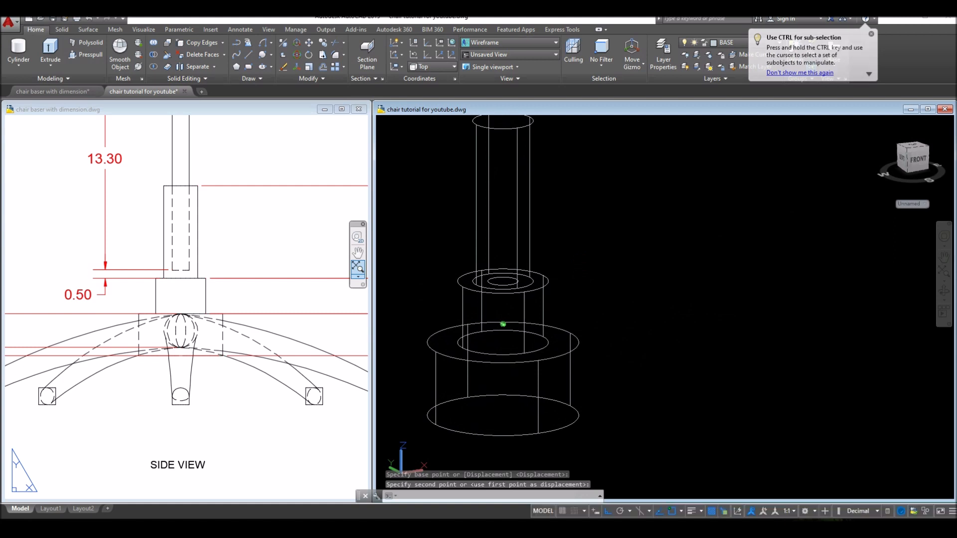
Step: Move the innermost circle 0.5 straight up from the top of the middle cylinder
scroll(513, 287, "up", 2)
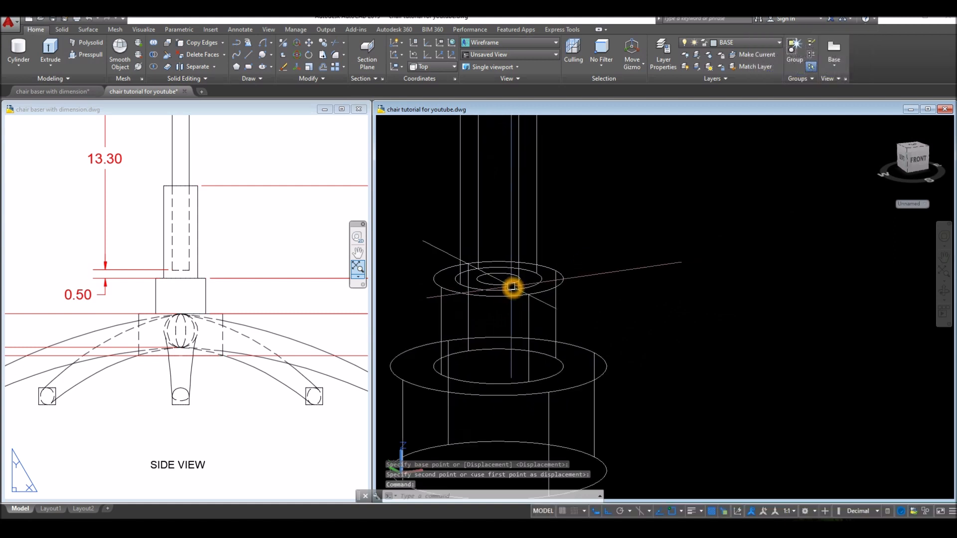
left_click(512, 287)
right_click(621, 253)
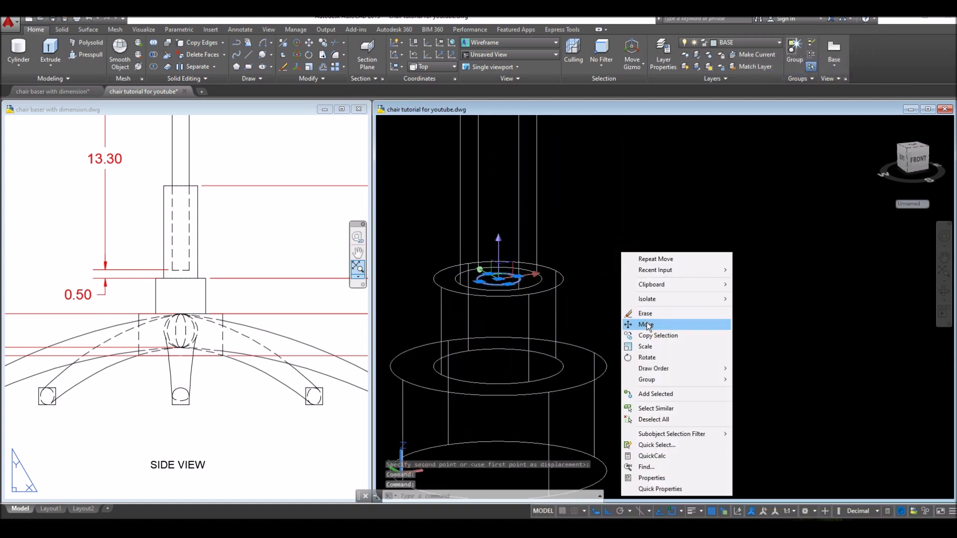
left_click(647, 325)
left_click(645, 286)
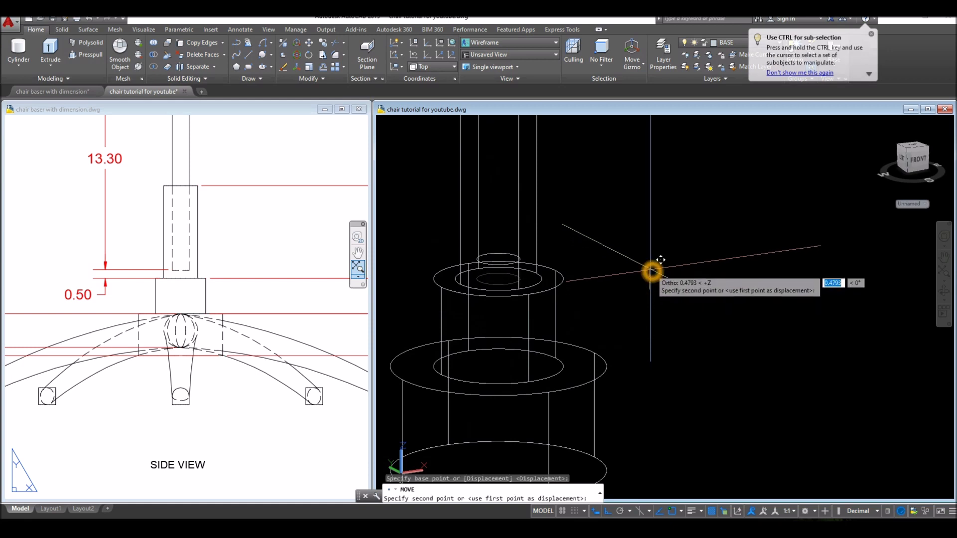
key("Return")
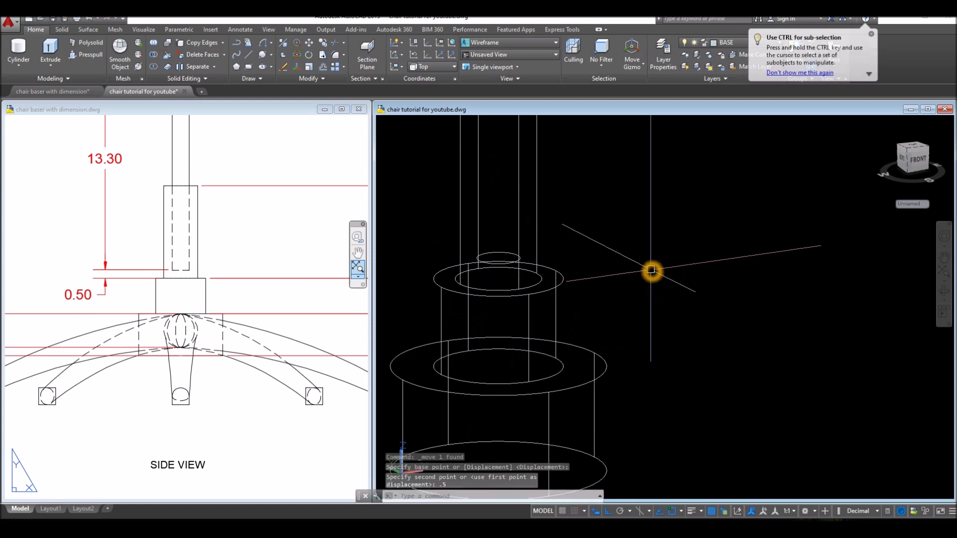
Step: Switch the model to the Front view and check the raised circle's position above the middle cylinder
left_click(404, 122)
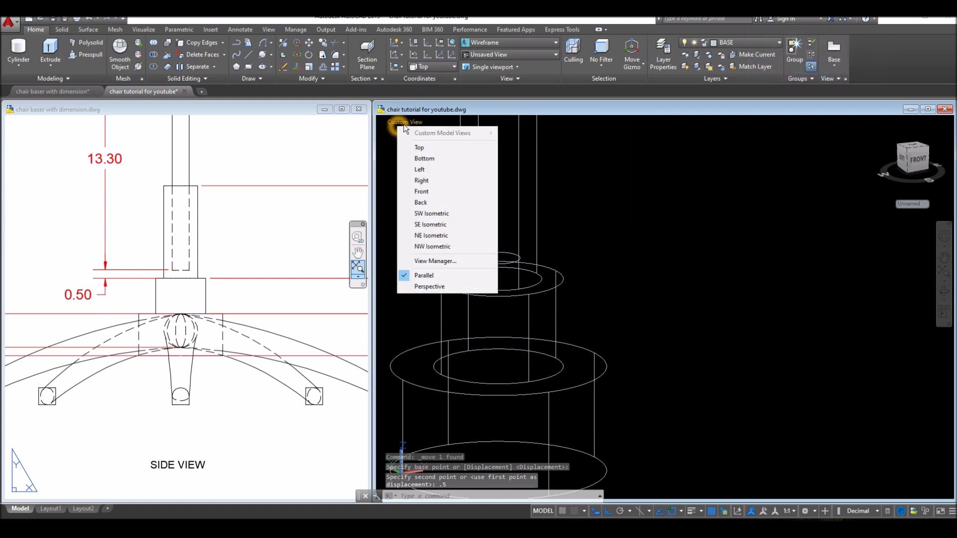
left_click(422, 191)
middle_click_drag(864, 397, 565, 290)
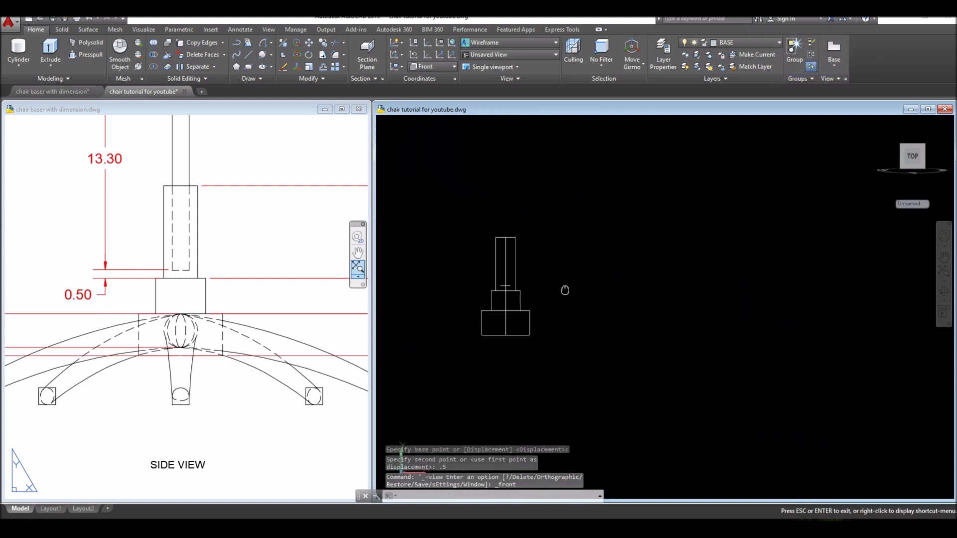
key("Escape")
scroll(504, 289, "up", 6)
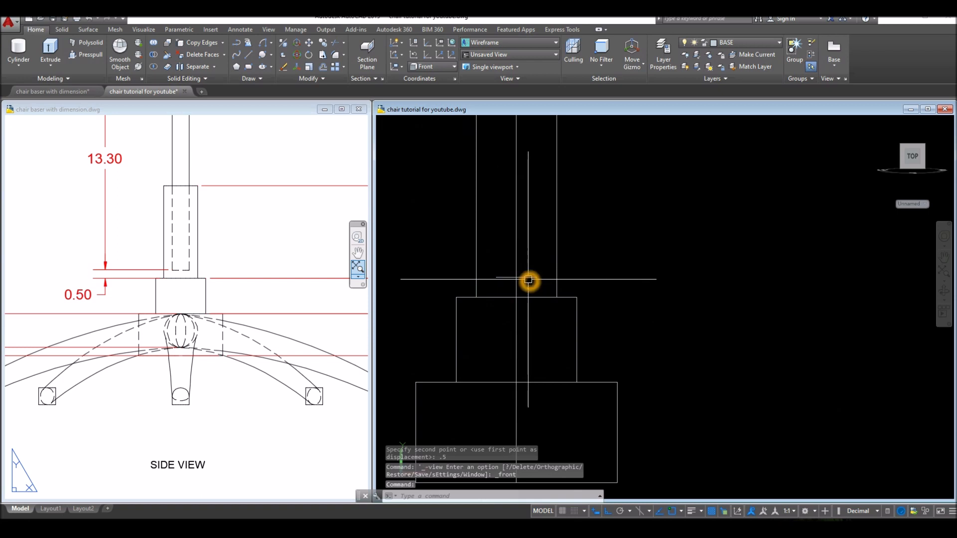
left_click(529, 278)
key("Escape")
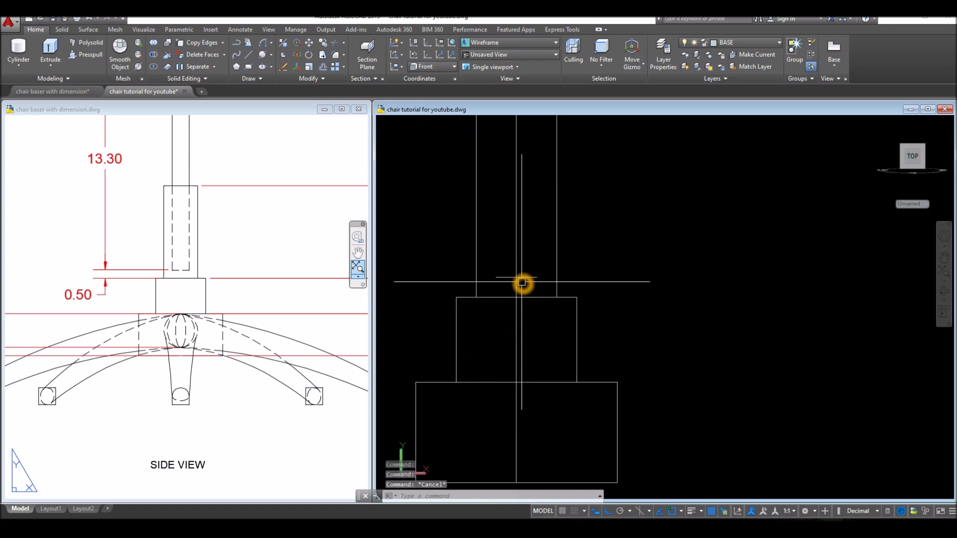
Step: Extrude the raised innermost circle 13.3 upward to form the inner rod
left_click(533, 279)
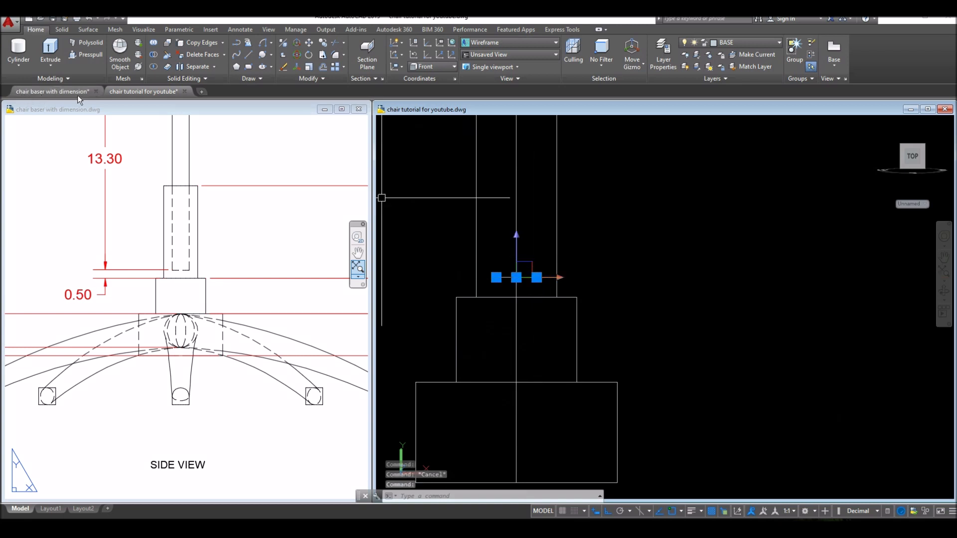
left_click(54, 54)
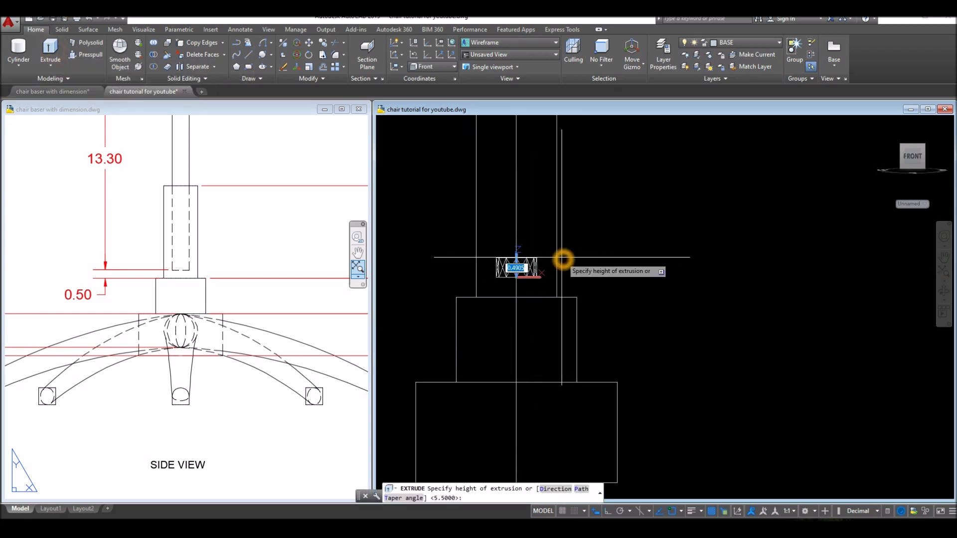
scroll(563, 259, "down", 3)
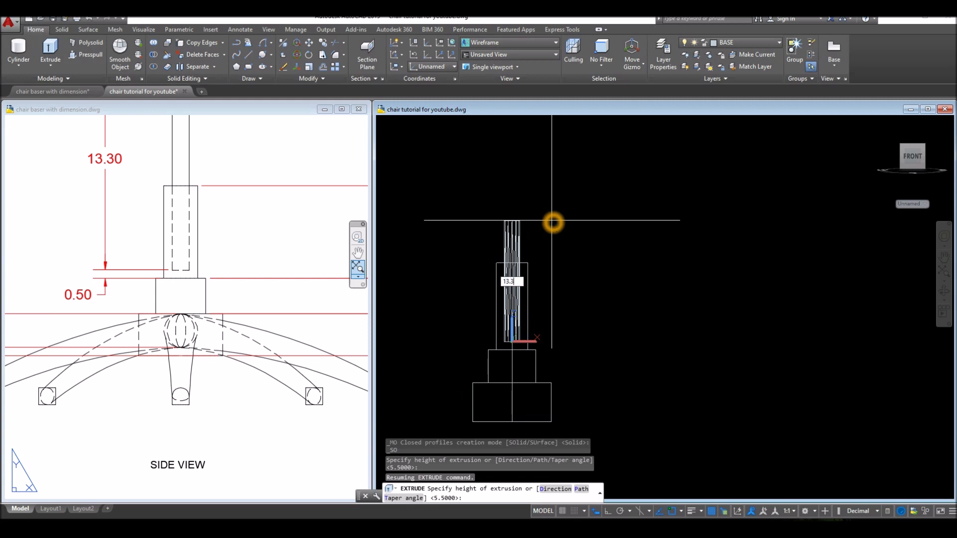
type("13.3")
key("Return")
Step: Display the stacked cylinders in the Conceptual visual style from an angled view
middle_click_drag(592, 214, 579, 250, "shift")
left_click(445, 126)
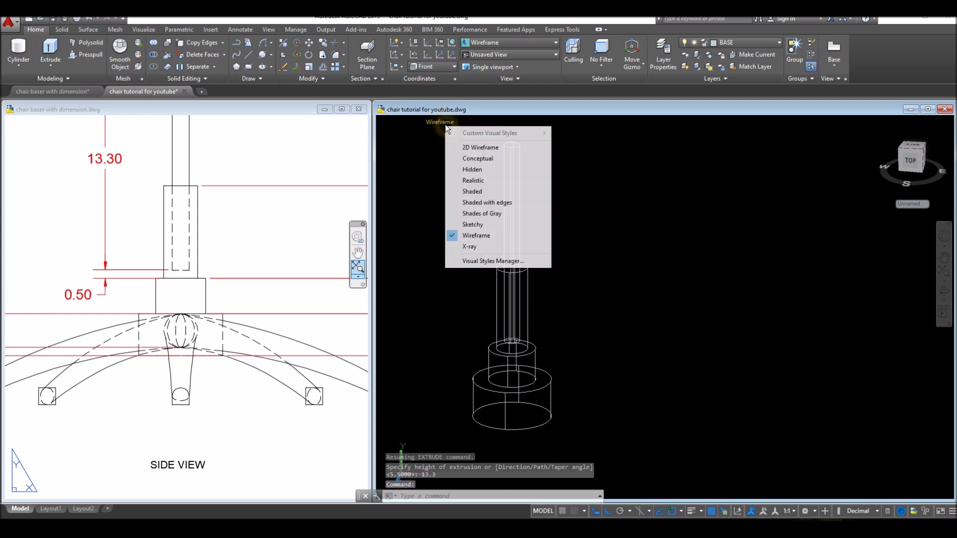
left_click(472, 158)
middle_click_drag(591, 249, 584, 264, "shift")
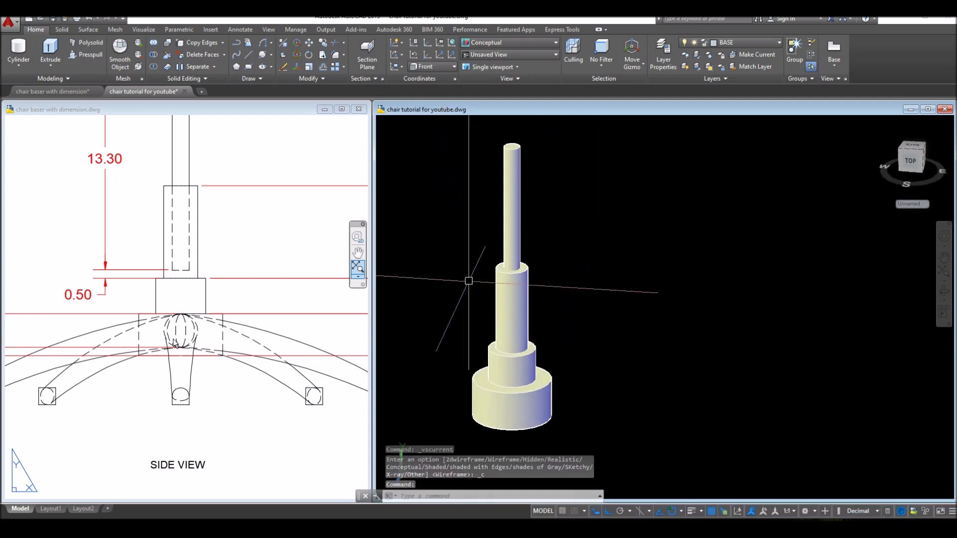
Step: Check the overall height from the hub's underside to the rod's top in the reference side view
left_click(181, 334)
middle_click_drag(181, 331, 232, 331)
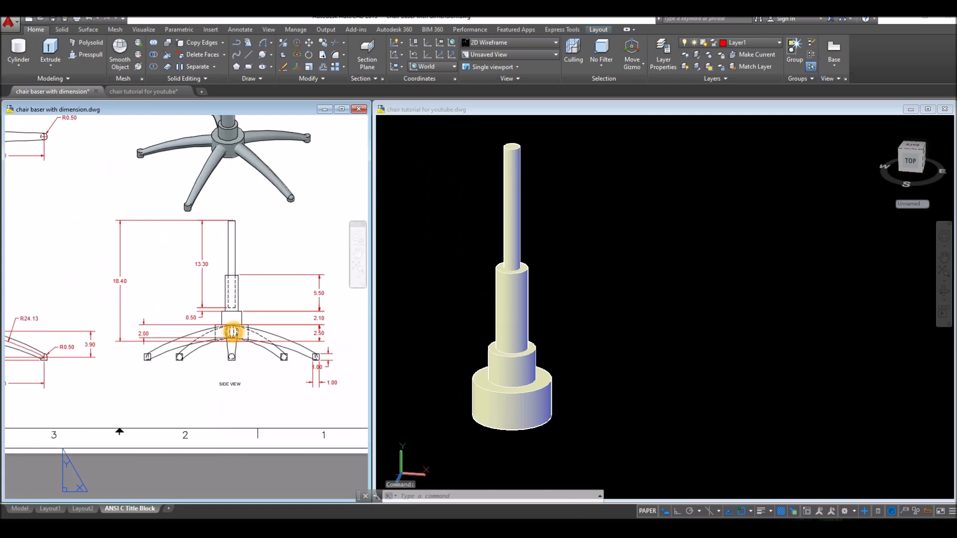
scroll(122, 357, "down", 1)
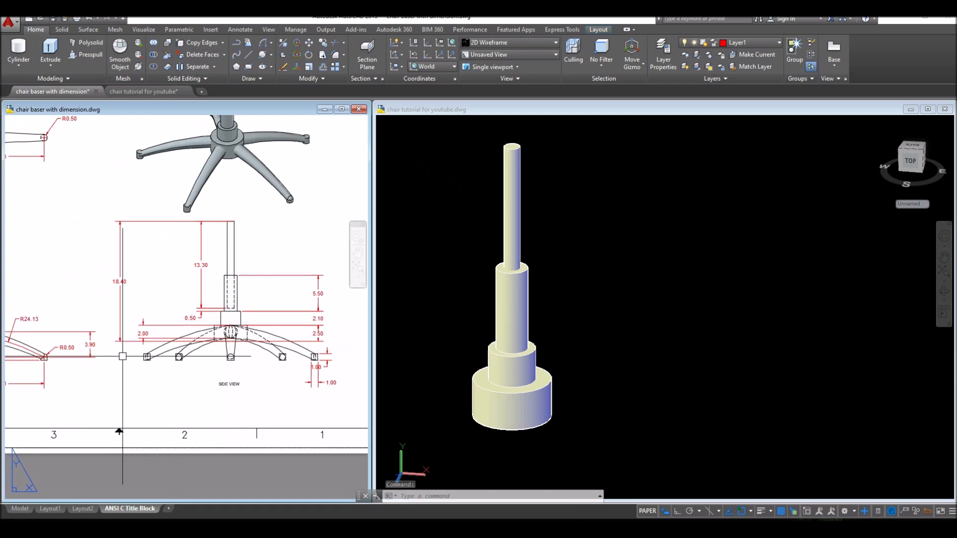
middle_click_drag(123, 358, 122, 367)
scroll(122, 359, "up", 5)
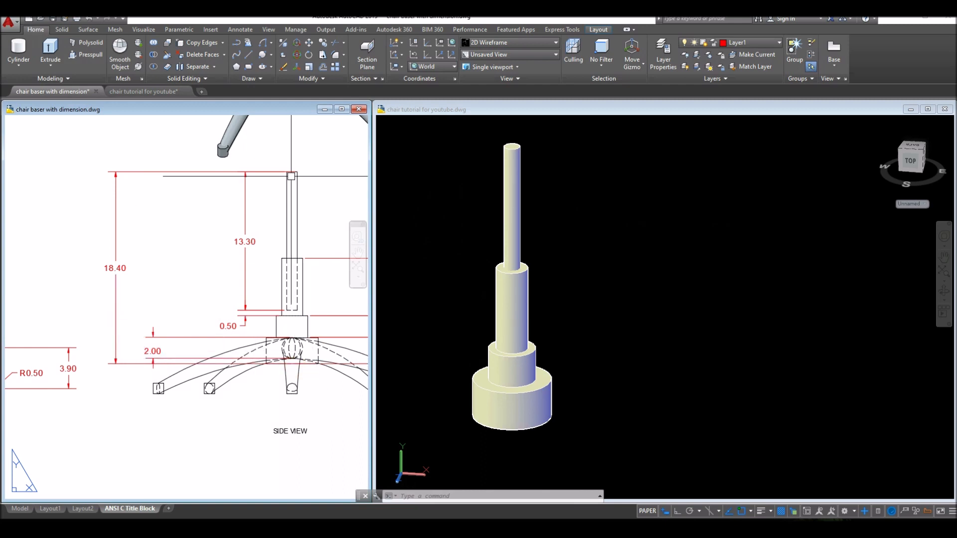
Step: Measure the distance from the rod's top centre to the centre of the base cylinder's underside
left_click(603, 269)
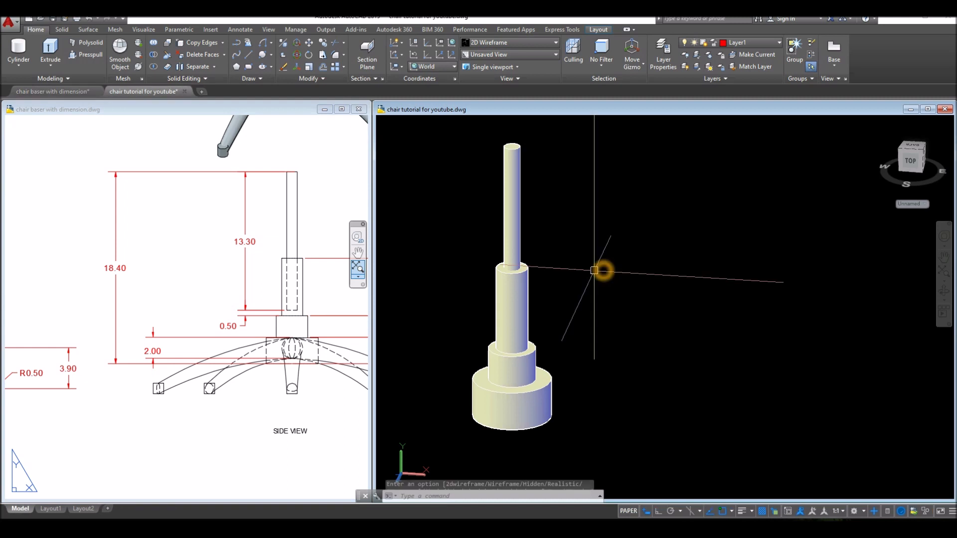
type("di")
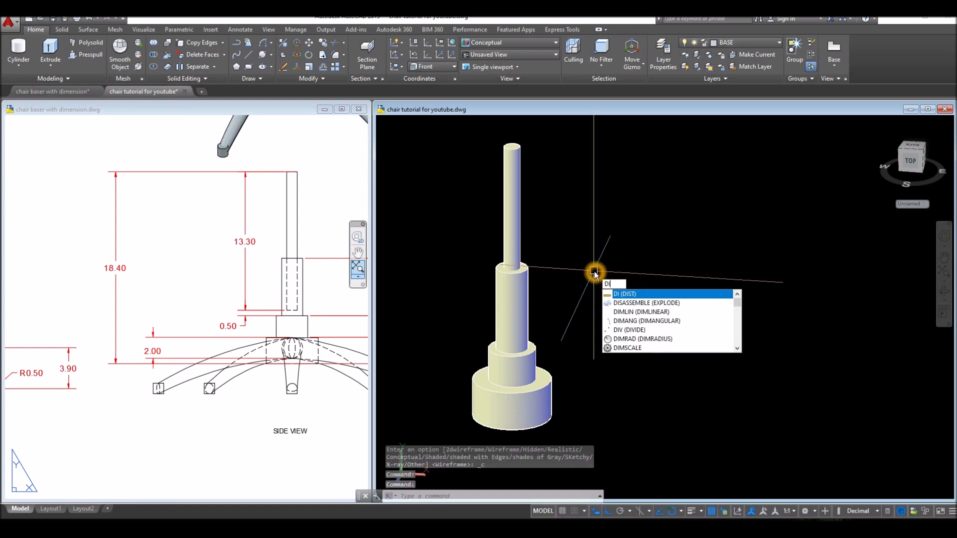
key("Return")
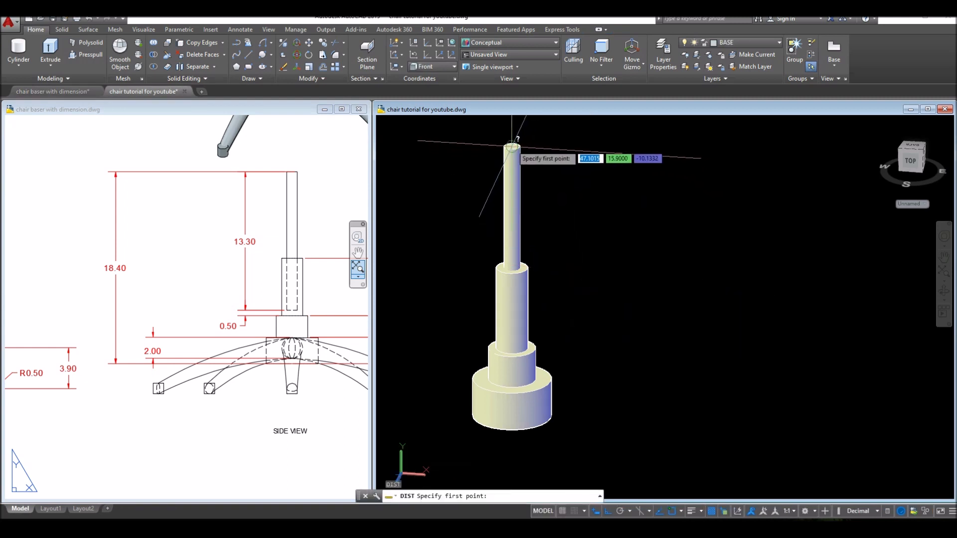
left_click(523, 158)
middle_click_drag(577, 363, 567, 256, "shift")
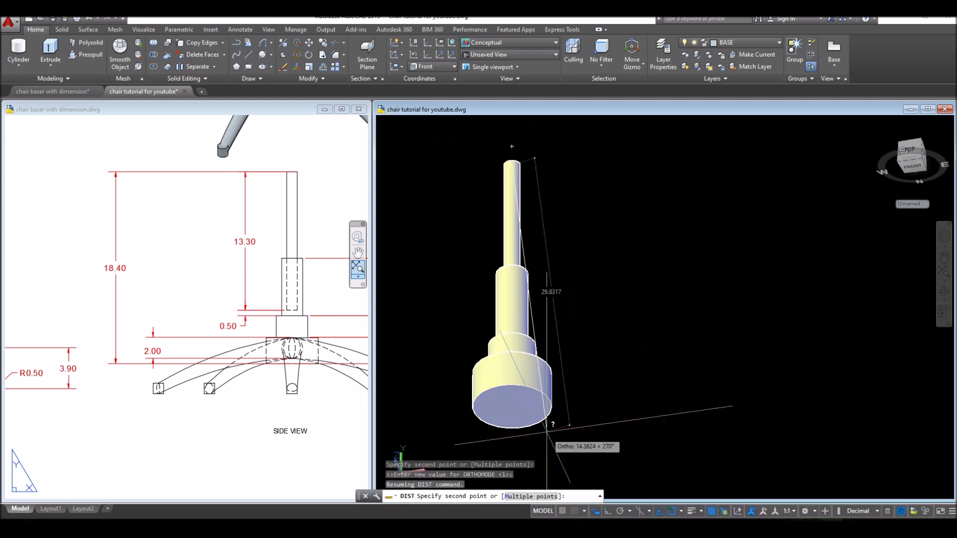
left_click(511, 406)
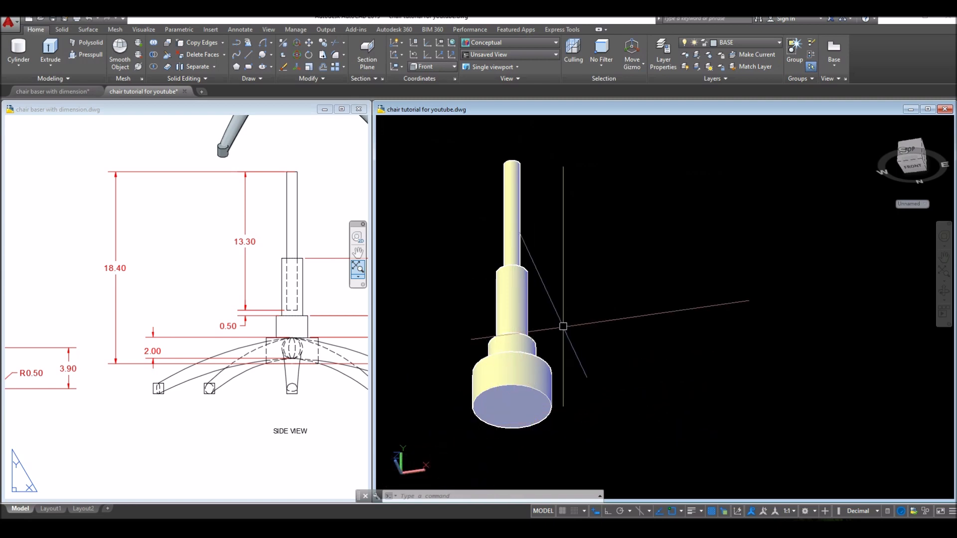
middle_click_drag(564, 327, 566, 348, "shift")
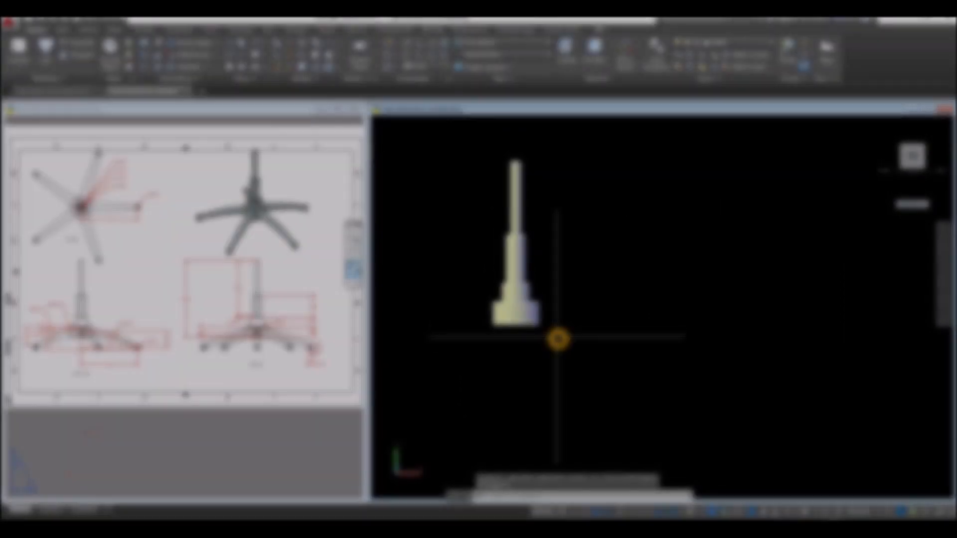
Step: Check the radius of the leg's central arc in the reference front view
middle_click_drag(558, 339, 579, 381)
scroll(514, 377, "up", 3)
scroll(514, 377, "down", 1)
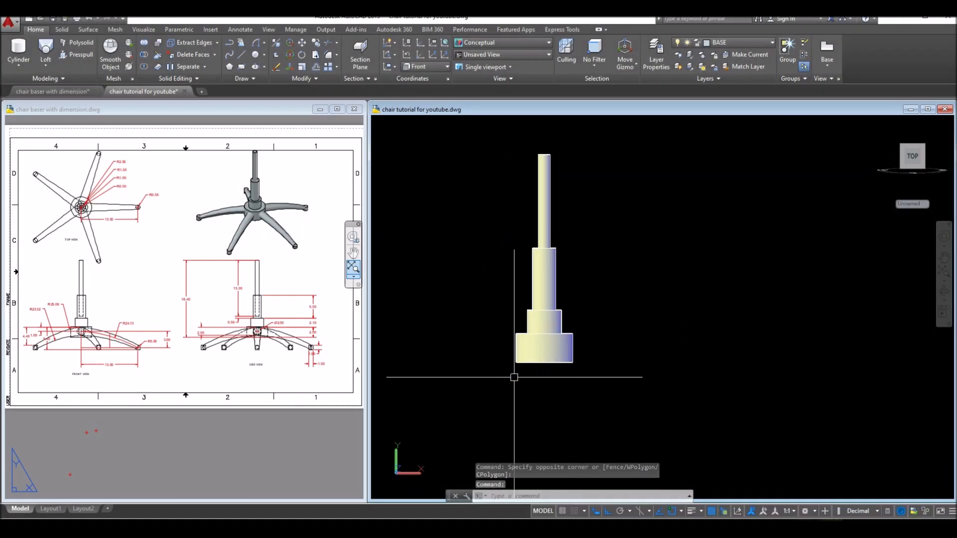
left_click(458, 314)
scroll(456, 315, "up", 3)
middle_click_drag(455, 316, 417, 254)
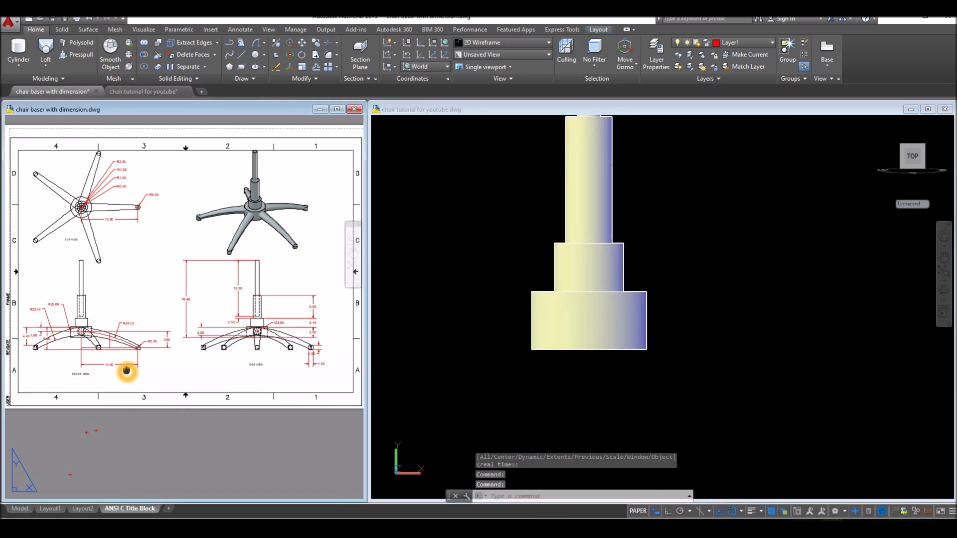
middle_click_drag(126, 369, 234, 372)
scroll(231, 367, "up", 4)
scroll(231, 367, "up", 2)
left_click(243, 281)
left_click(145, 352)
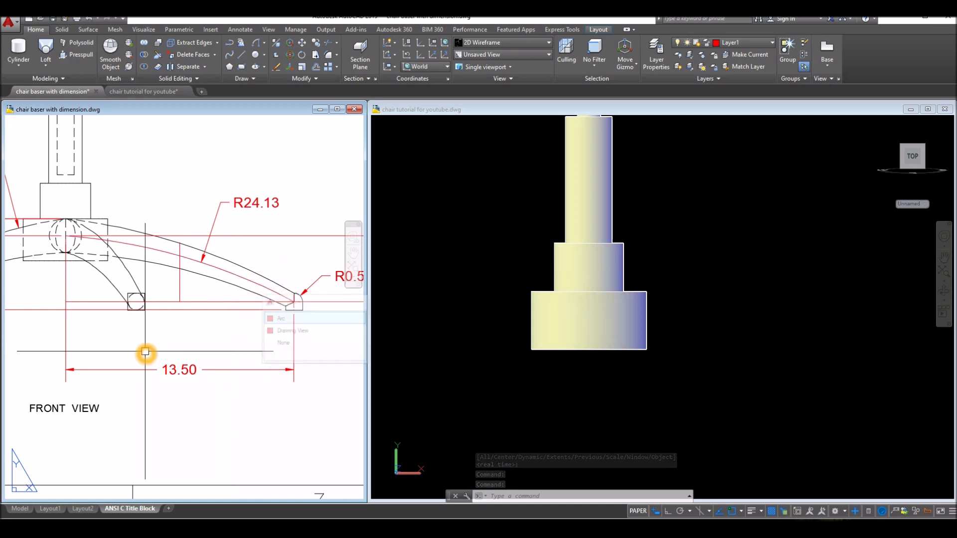
Step: Check the central arc's start point at the hub and its end point's horizontal and vertical offsets in the reference front view
scroll(145, 352, "down", 2)
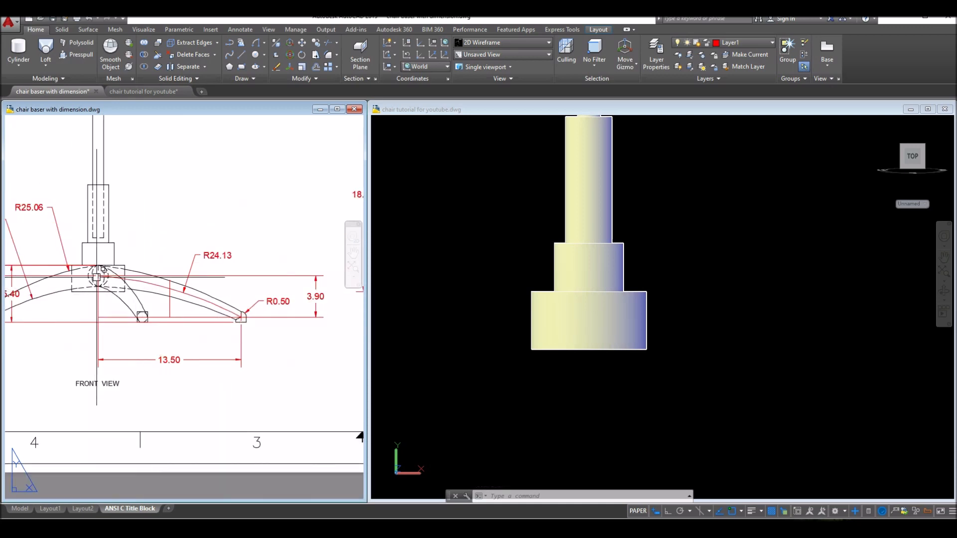
scroll(98, 278, "up", 4)
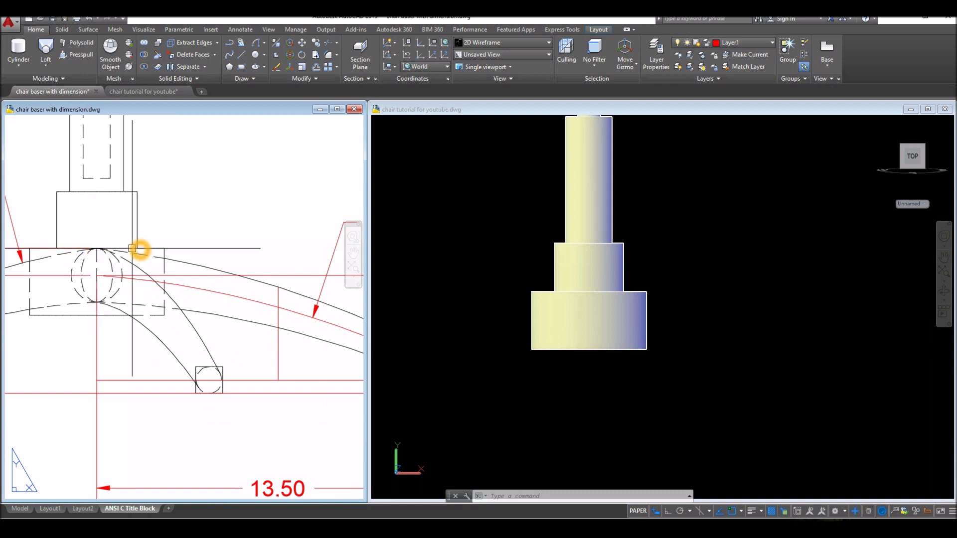
scroll(100, 277, "down", 3)
scroll(102, 278, "up", 3)
scroll(111, 323, "down", 3)
scroll(75, 312, "up", 3)
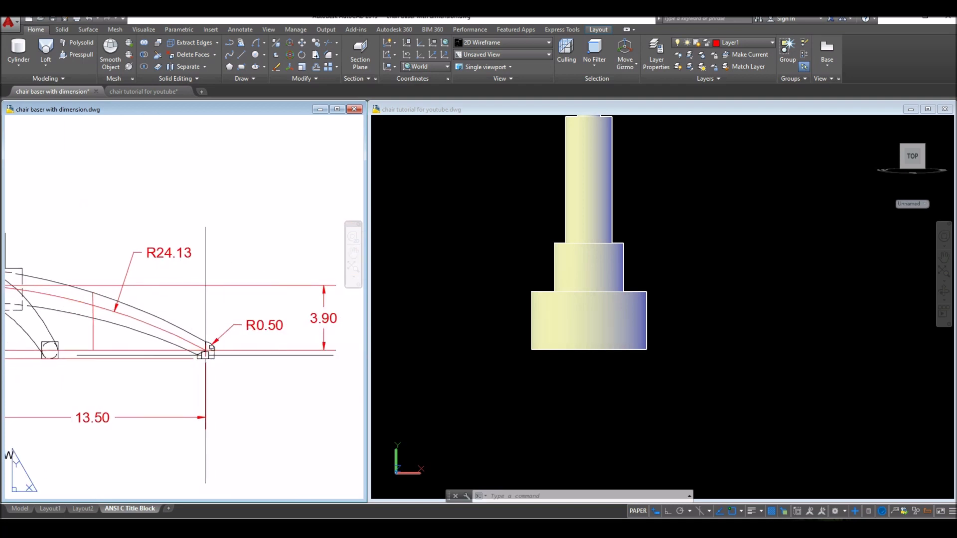
scroll(205, 354, "down", 2)
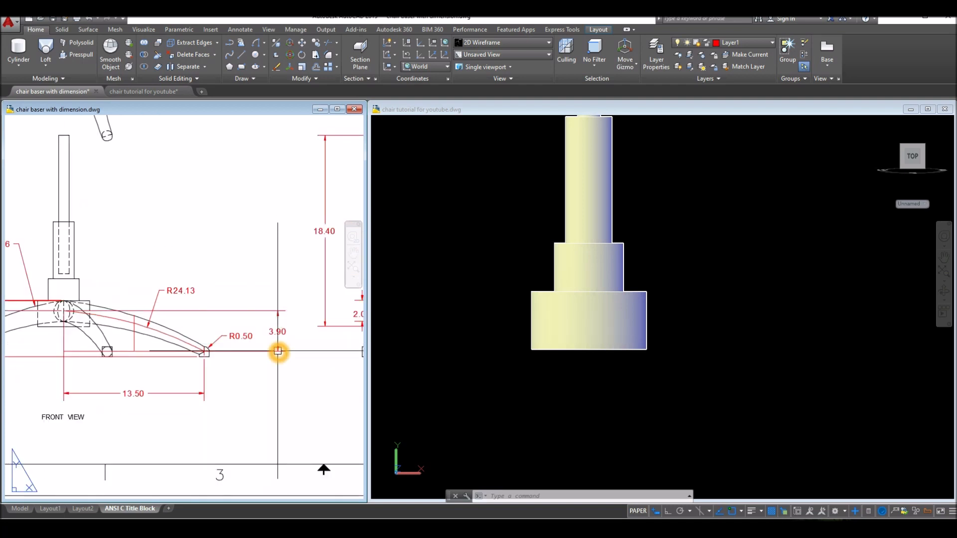
Step: Switch the chair base model to the X-Ray visual style
left_click(718, 349)
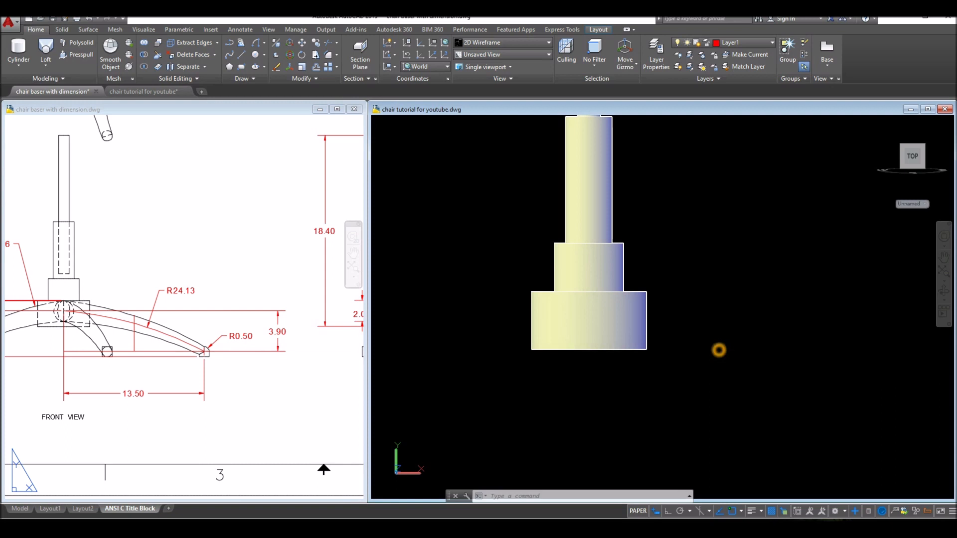
left_click(409, 122)
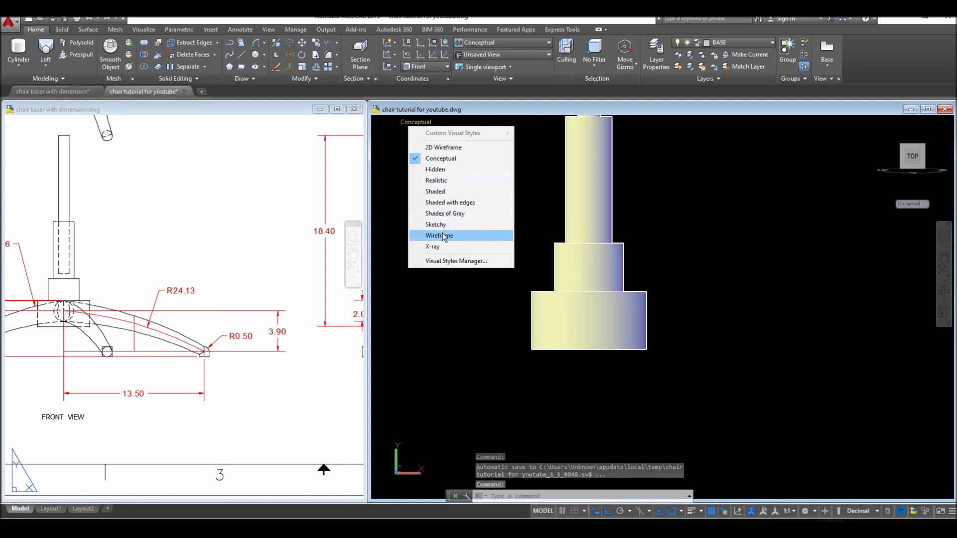
left_click(440, 246)
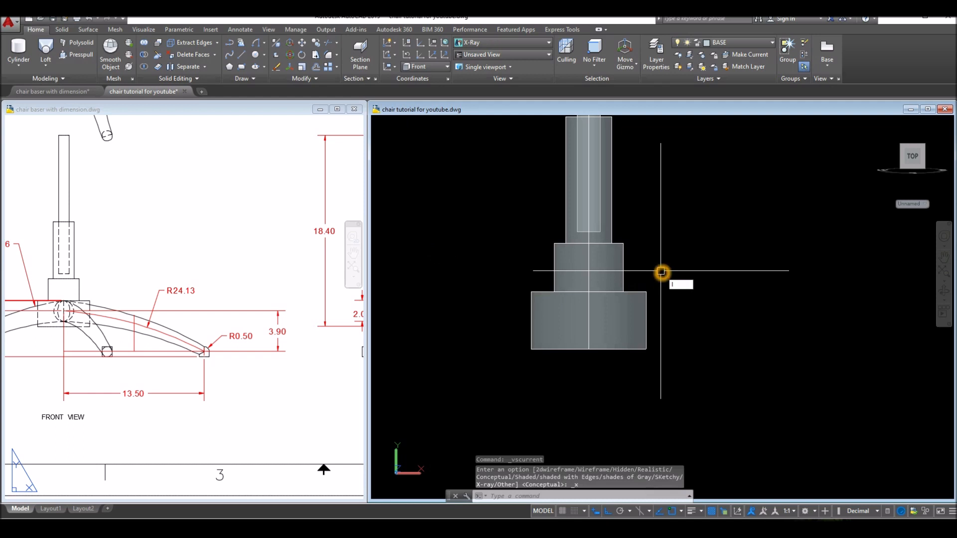
Step: Draw a vertical line 1 unit down from the centre of the base cylinder's top face
key("Return")
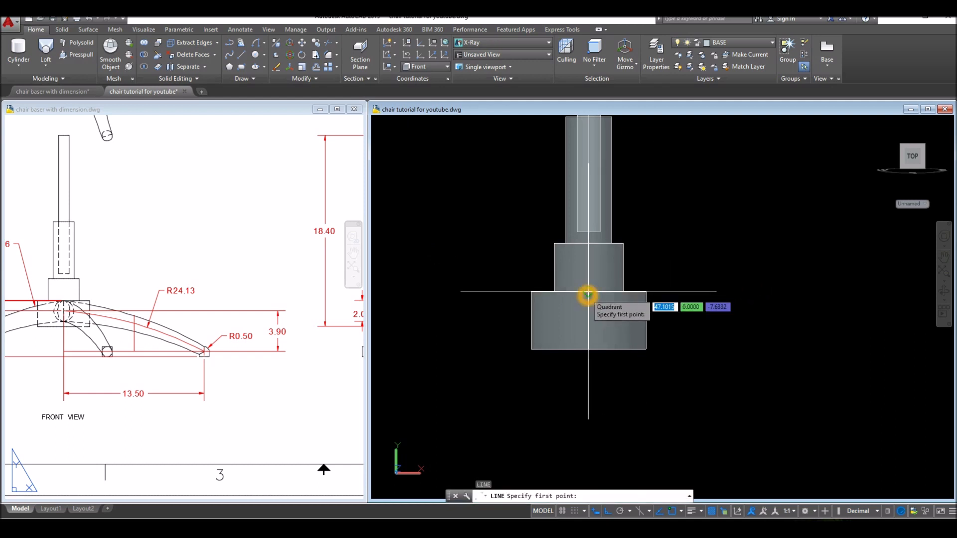
right_click(589, 294, "shift")
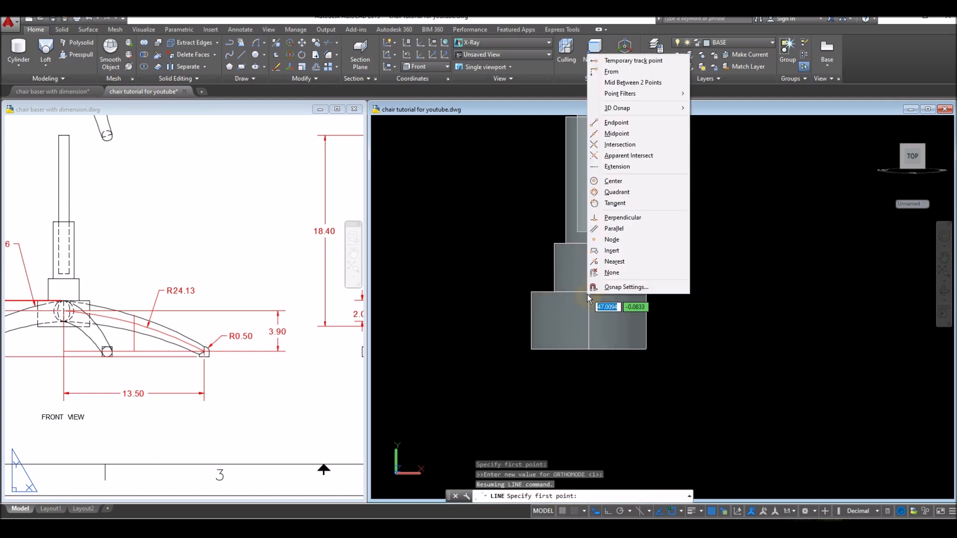
left_click(614, 182)
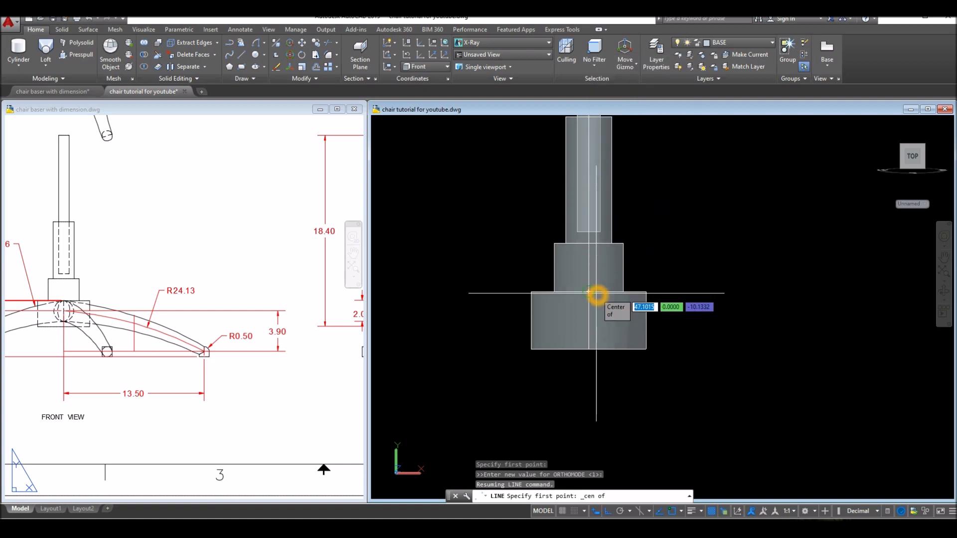
left_click(598, 295)
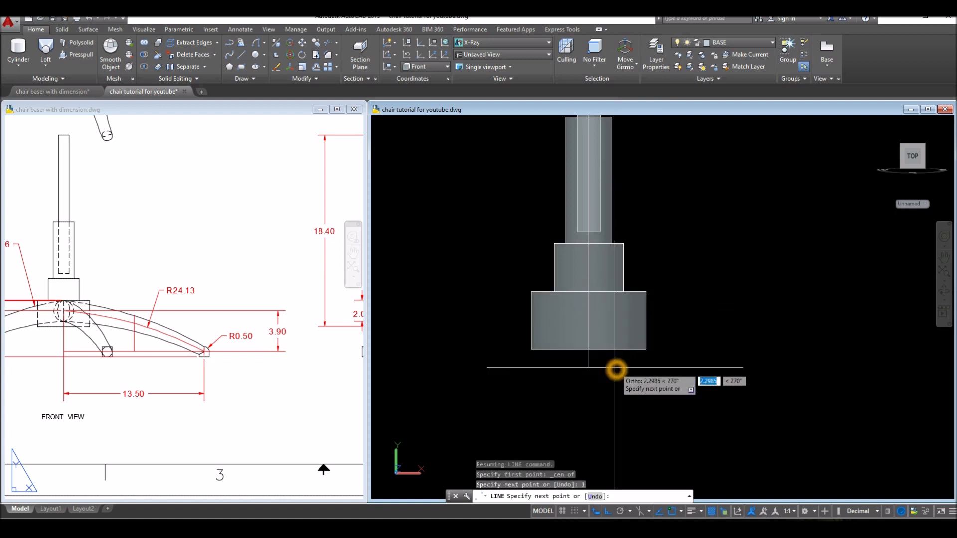
right_click(679, 336)
left_click(690, 339)
Step: In the Front view, draw a circle with diameter 2 centred on the lower end of the short vertical line inside the base cylinder
mouse_move(688, 338)
middle_mouse_down("shift")
mouse_move(690, 351)
mouse_move(724, 374)
mouse_move(745, 372)
mouse_move(717, 324)
mouse_move(700, 343)
middle_mouse_up("shift")
left_click(399, 122)
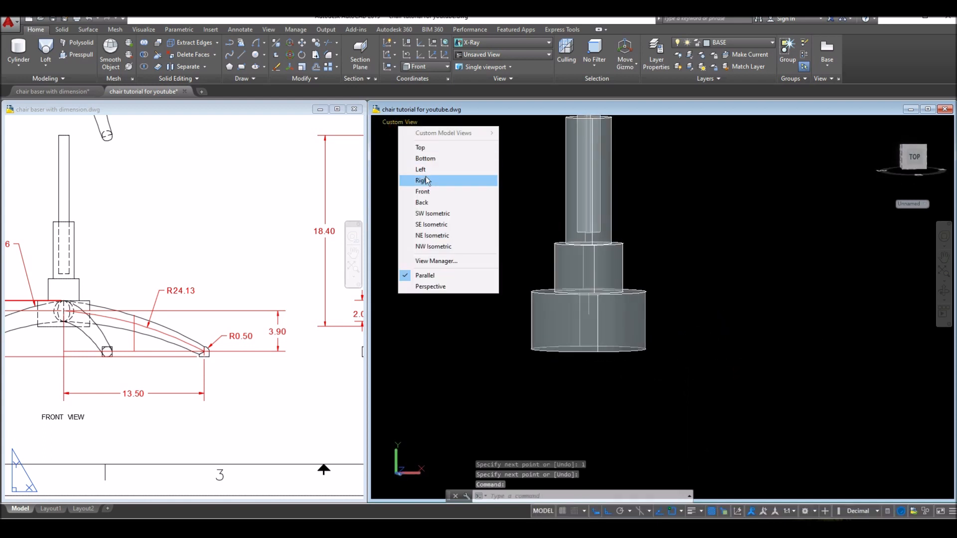
left_click(428, 193)
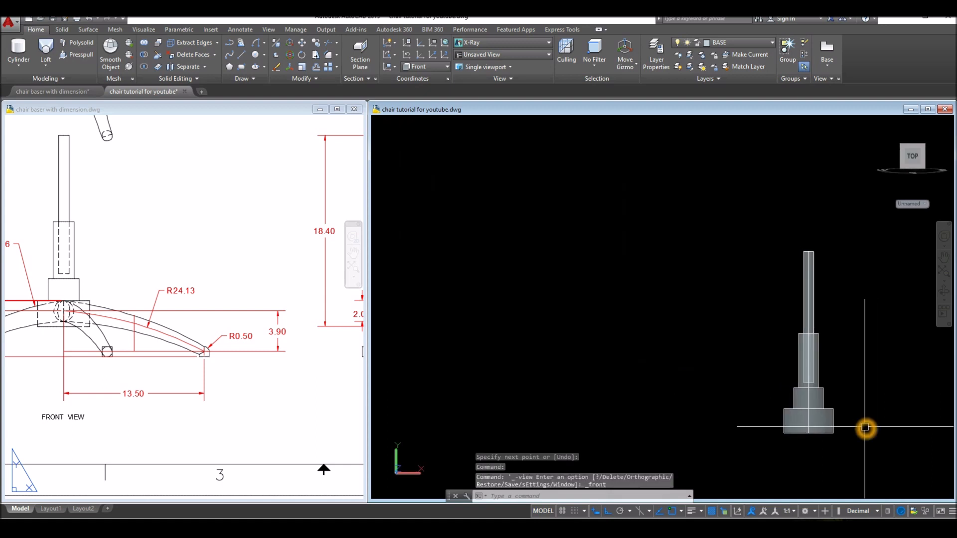
middle_click_drag(865, 427, 509, 300)
scroll(509, 284, "up", 4)
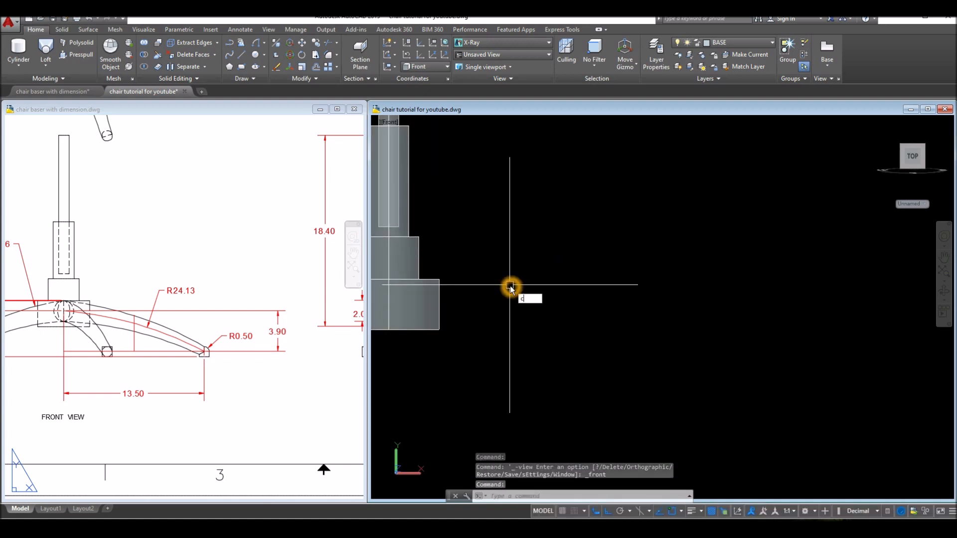
key("Return")
middle_click_drag(570, 286, 617, 289)
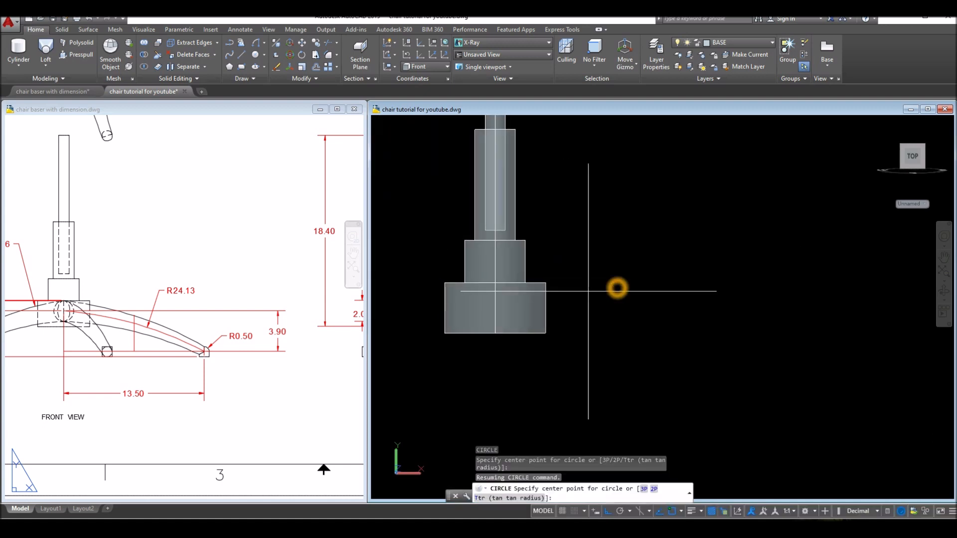
left_click(495, 303)
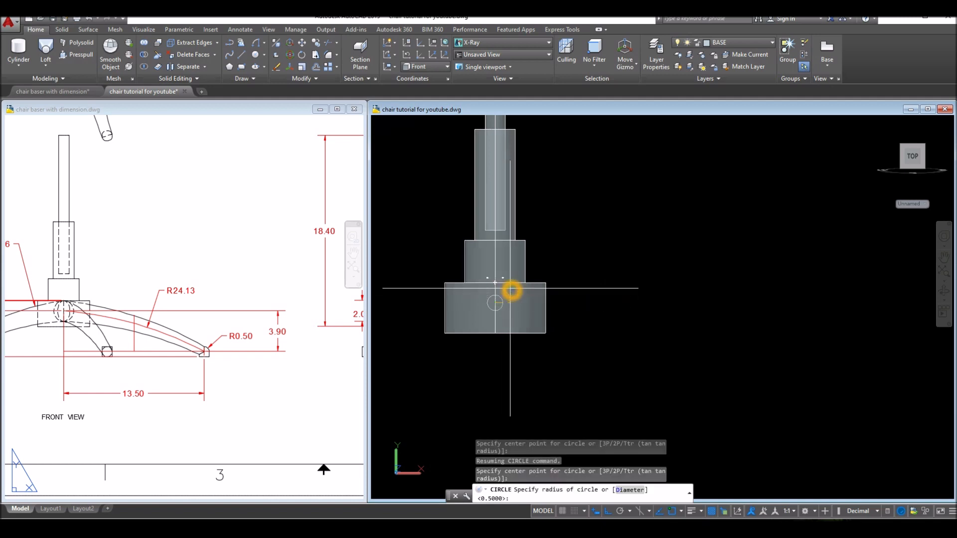
key("Return")
type("2")
key("Return")
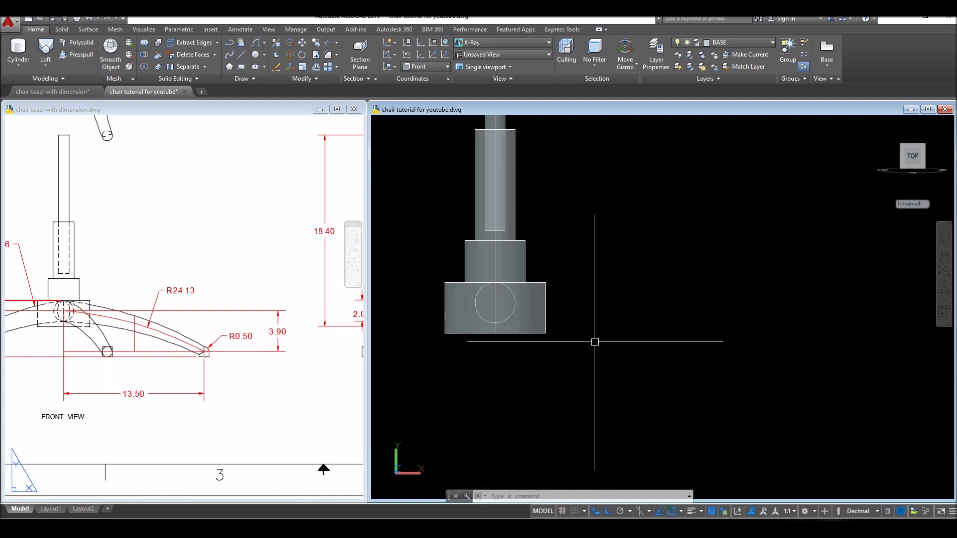
Step: From the circle's centre, draw connected construction lines 3.9 straight down and 13.5 horizontally to the right
type("l")
key("Return")
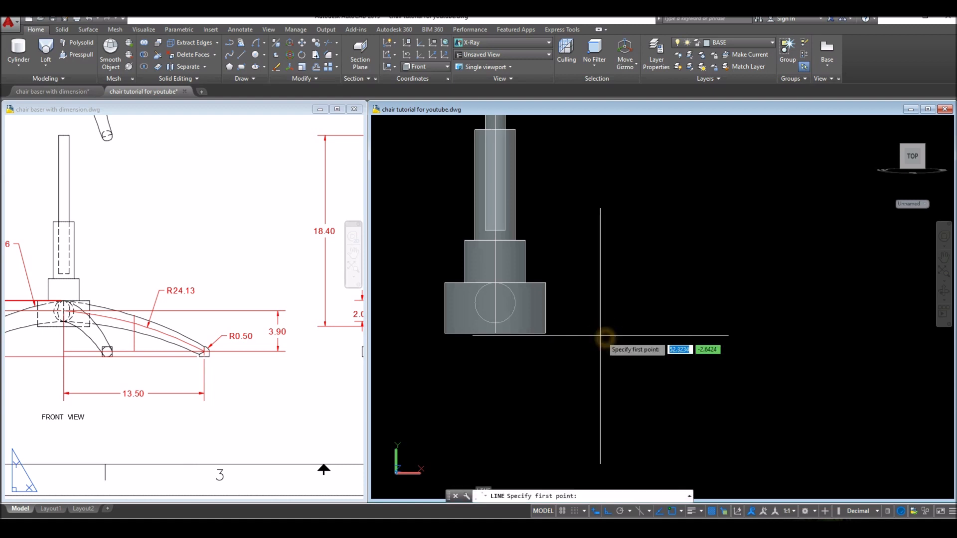
left_click(495, 303)
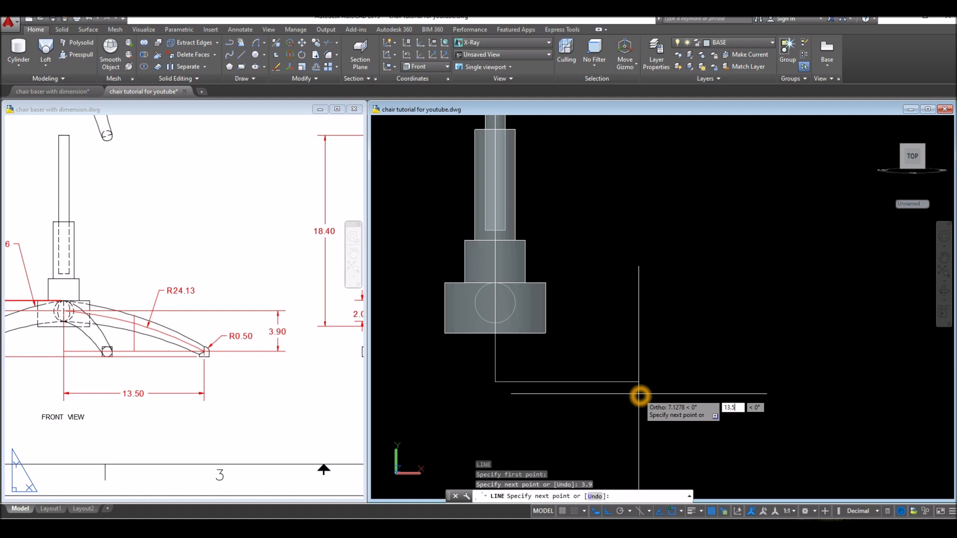
key("Return")
right_click(649, 285)
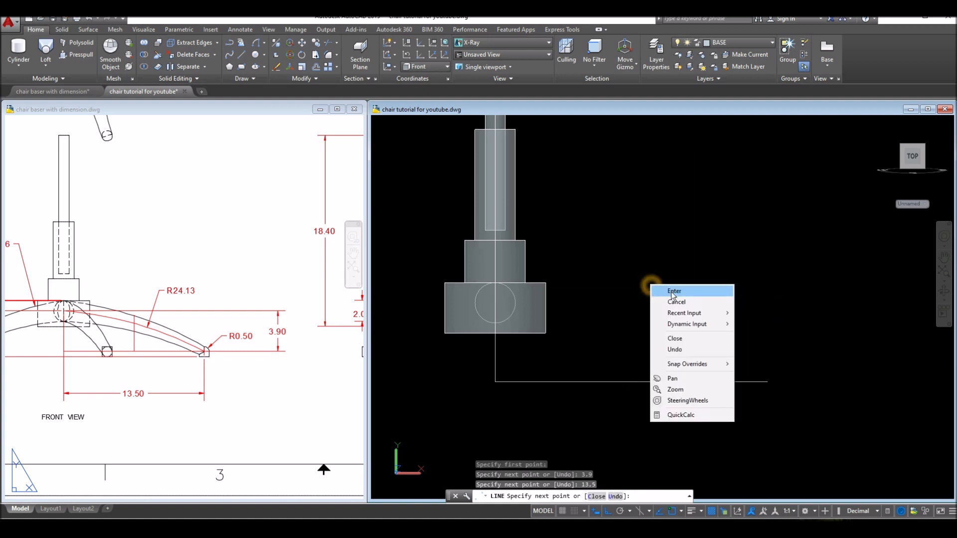
left_click(673, 292)
Step: Check the lengths of the vertical and horizontal construction lines
left_click(494, 364)
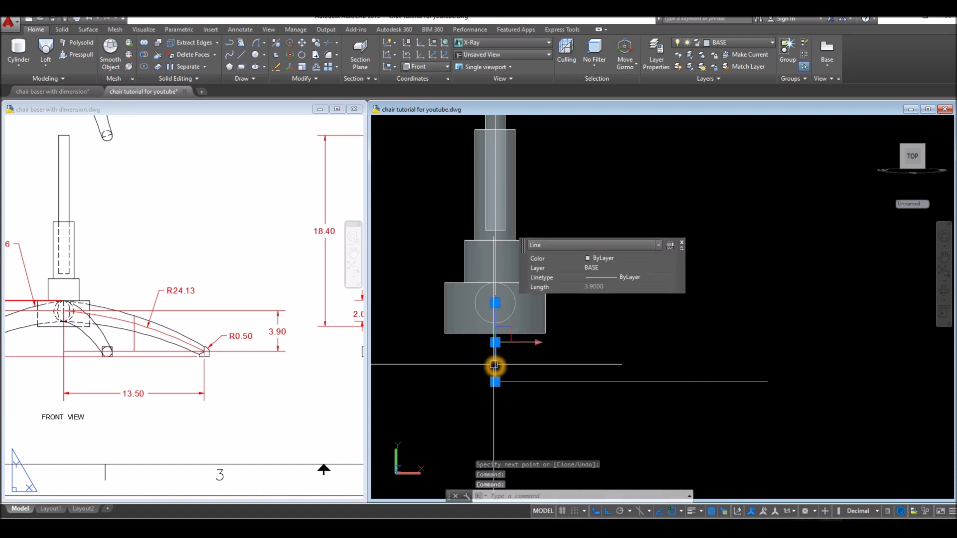
key("Escape")
left_click(548, 381)
key("Escape")
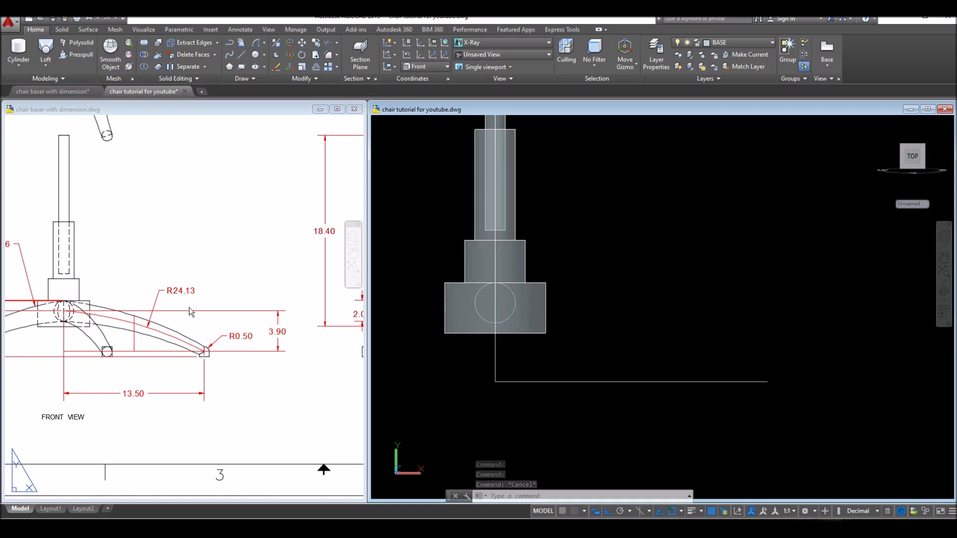
Step: Check the leg's central arc radius again in the reference drawing's front view
left_click(195, 288)
left_click(193, 287)
key("Escape")
left_click(214, 258)
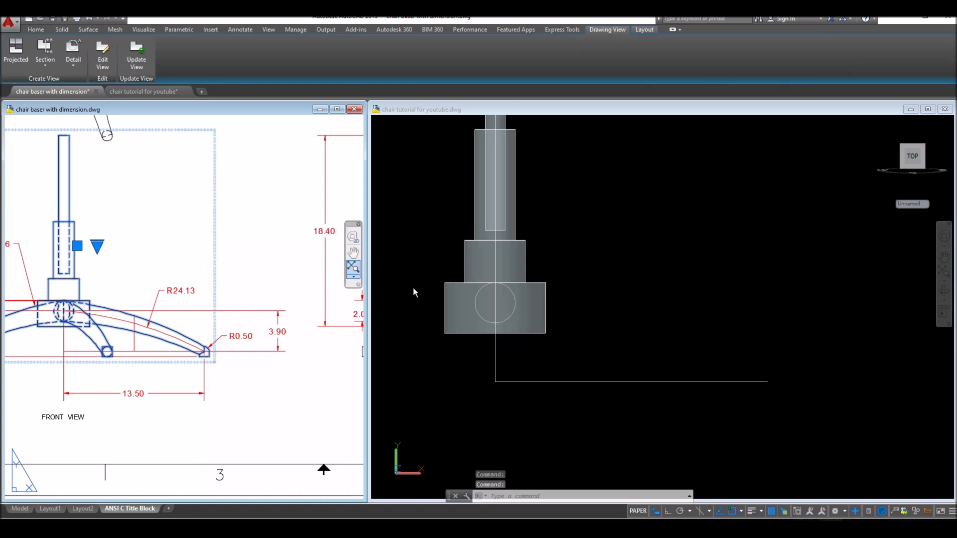
Step: Draw a Start, End, Radius arc from the horizontal line's free end to the circle's centre with radius 24.13
left_click(571, 303)
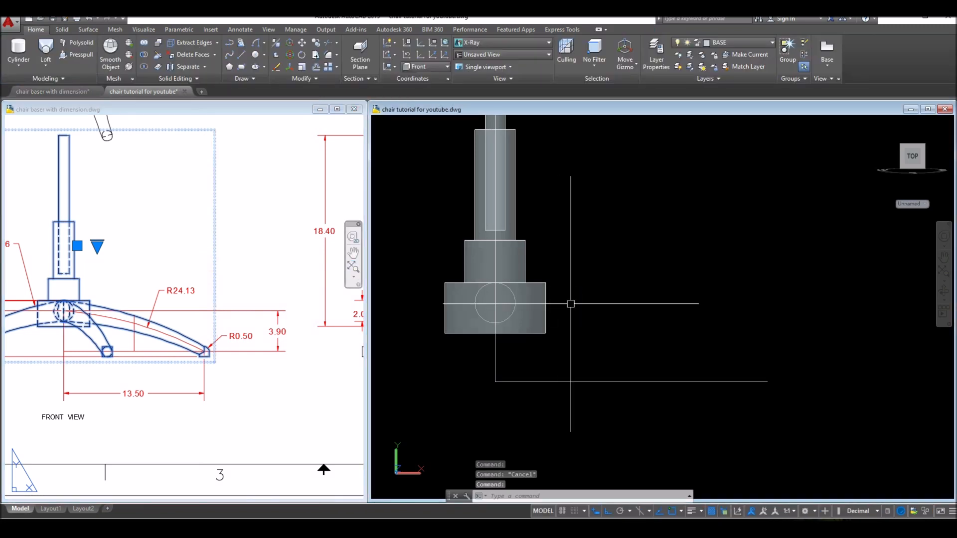
left_click(264, 43)
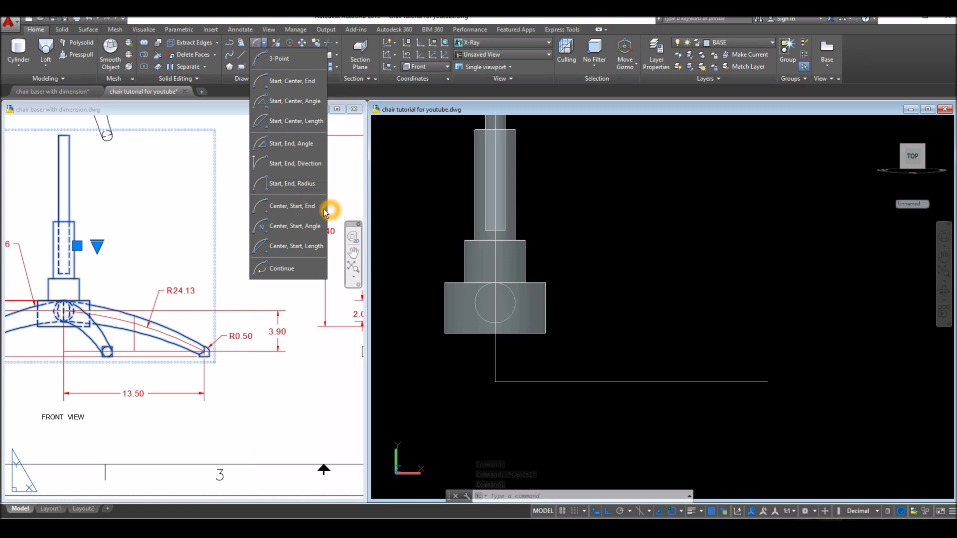
left_click(313, 190)
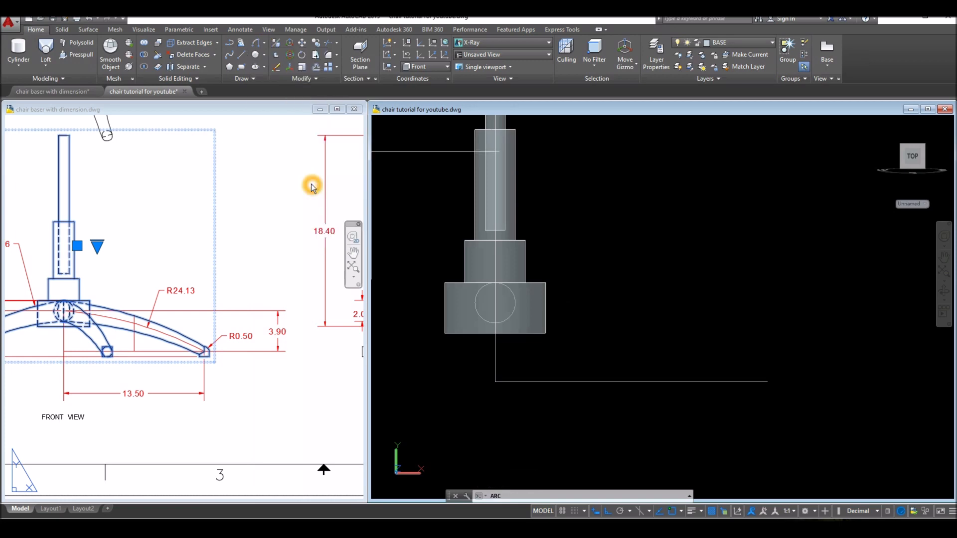
left_click(768, 382)
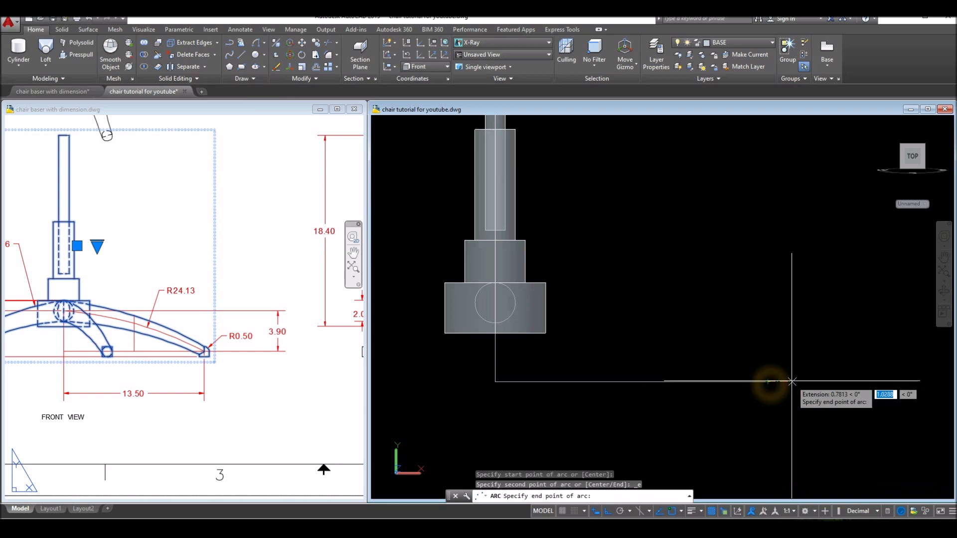
left_click(495, 302)
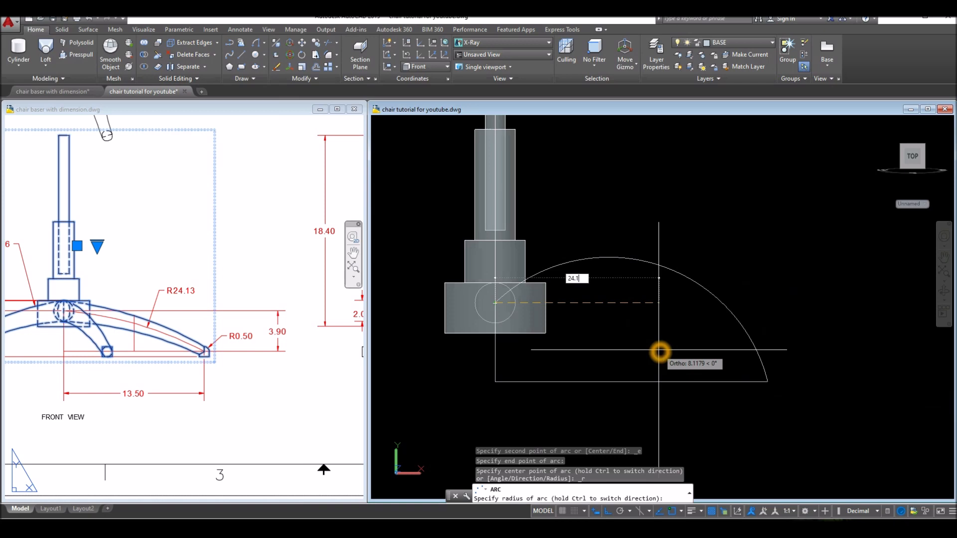
type("24.13")
key("Return")
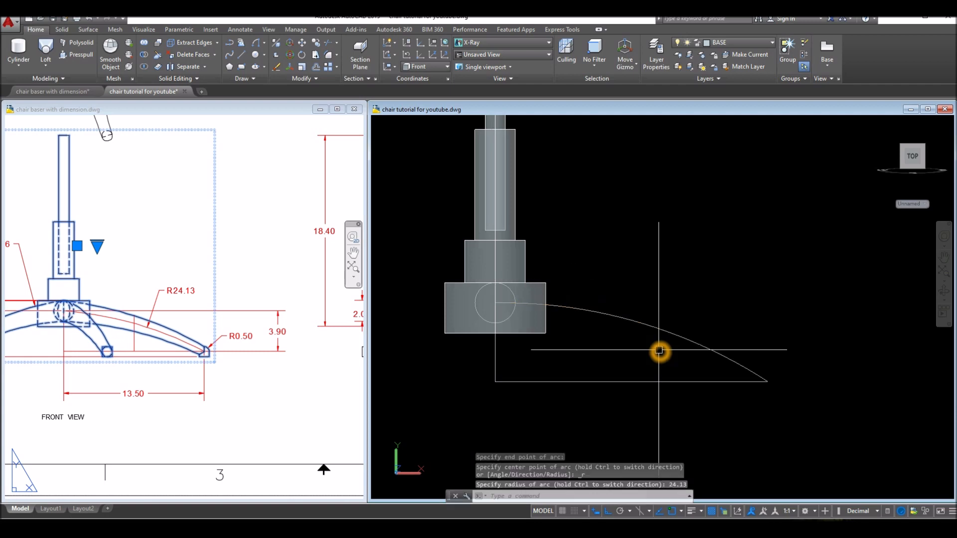
Step: Isolate the arc and its two construction lines so that the column solids are hidden
mouse_move(657, 301)
middle_mouse_down("shift")
mouse_move(698, 338)
mouse_move(699, 321)
mouse_move(651, 318)
middle_mouse_up("shift")
mouse_move(597, 292)
middle_mouse_down("shift")
mouse_move(604, 305)
mouse_move(589, 278)
middle_mouse_up("shift")
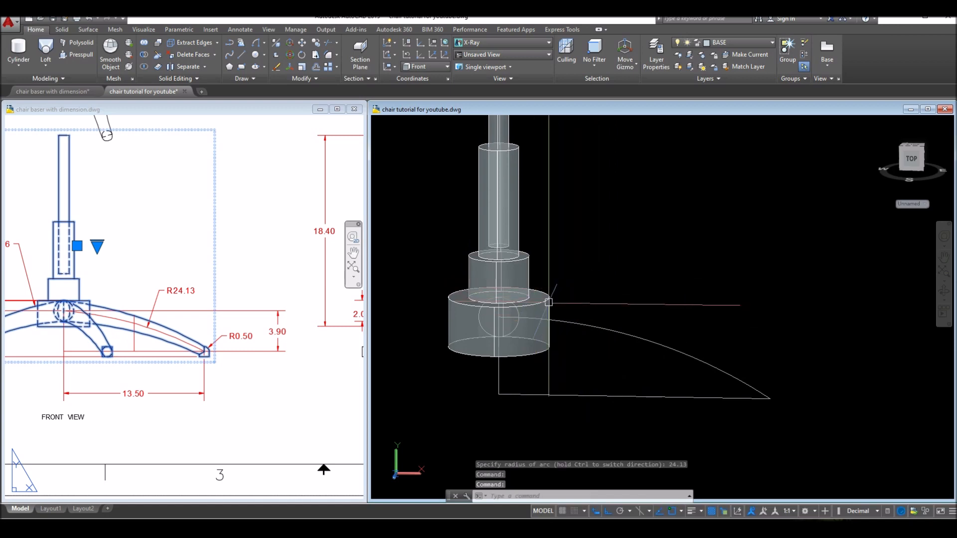
left_click(607, 327)
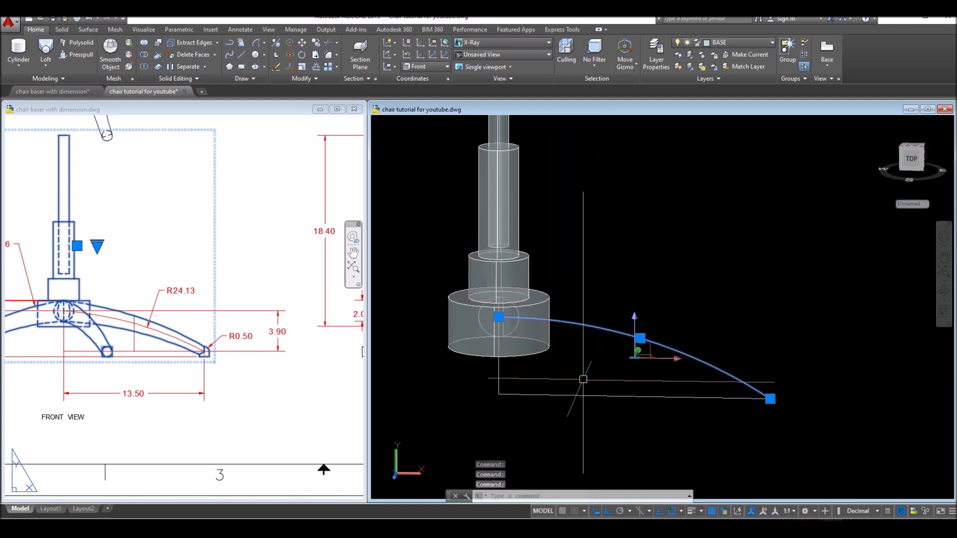
left_click(499, 379)
left_click(552, 394)
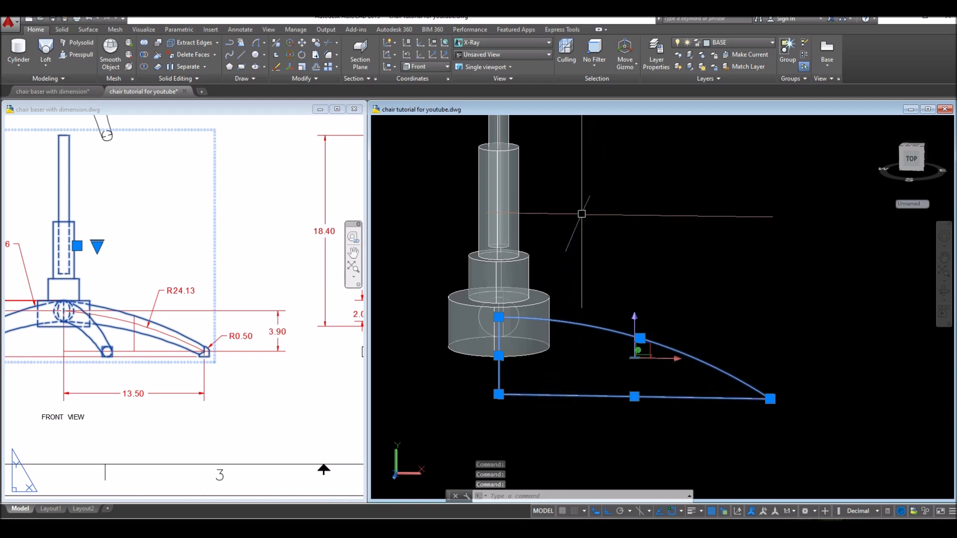
right_click(582, 207)
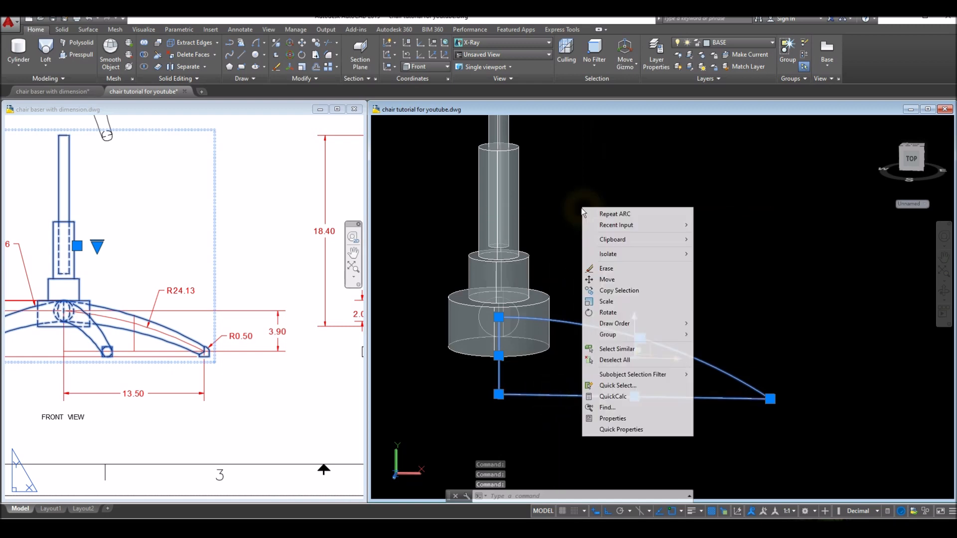
mouse_move(607, 253)
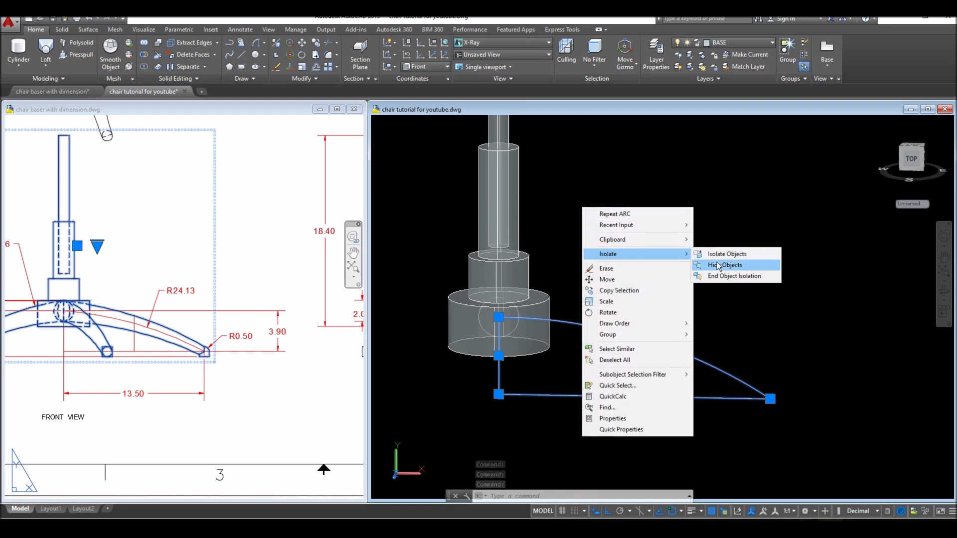
left_click(746, 257)
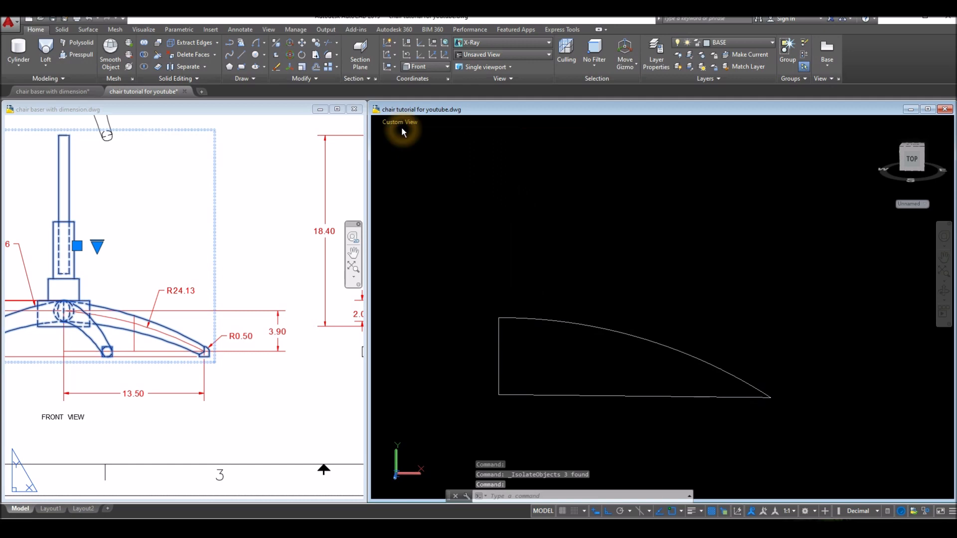
Step: In the Front view, draw a circle with diameter 2 centred on the arc's upper end at the hub
left_click(403, 124)
left_click(445, 195)
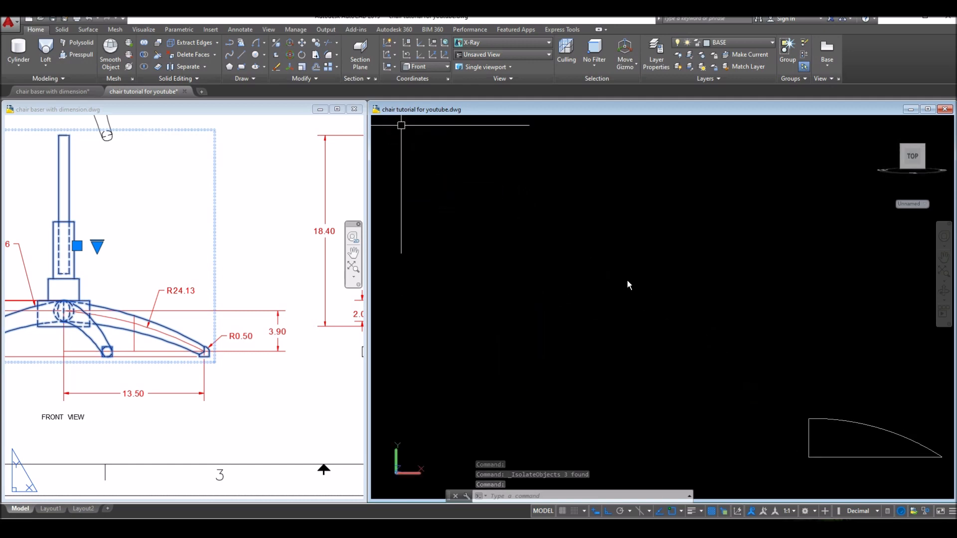
middle_click_drag(705, 298, 446, 203)
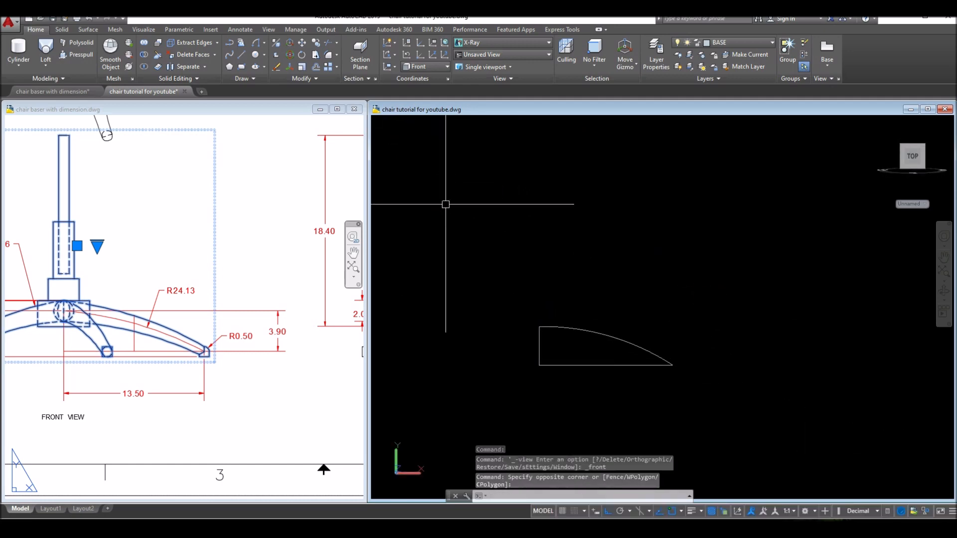
key("Return")
left_click(538, 326)
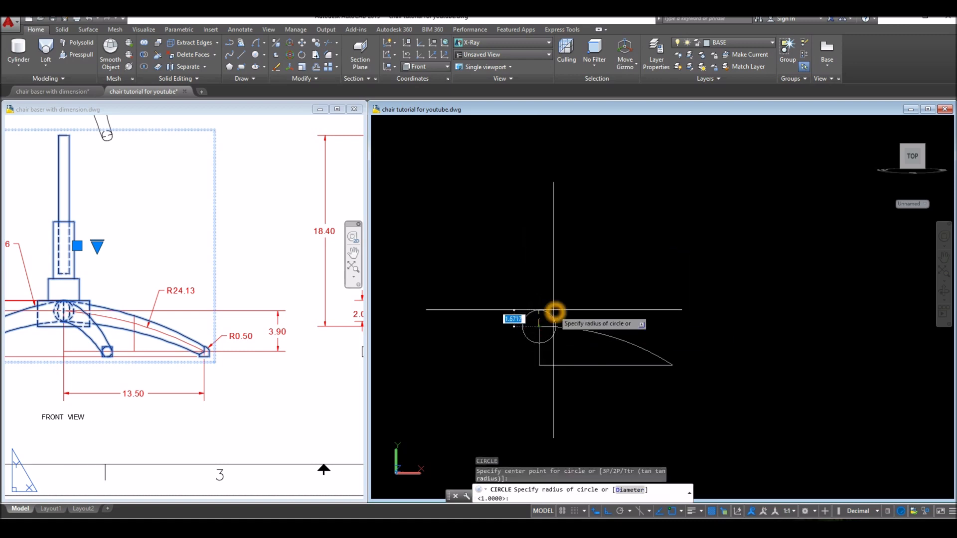
type("d")
key("Return")
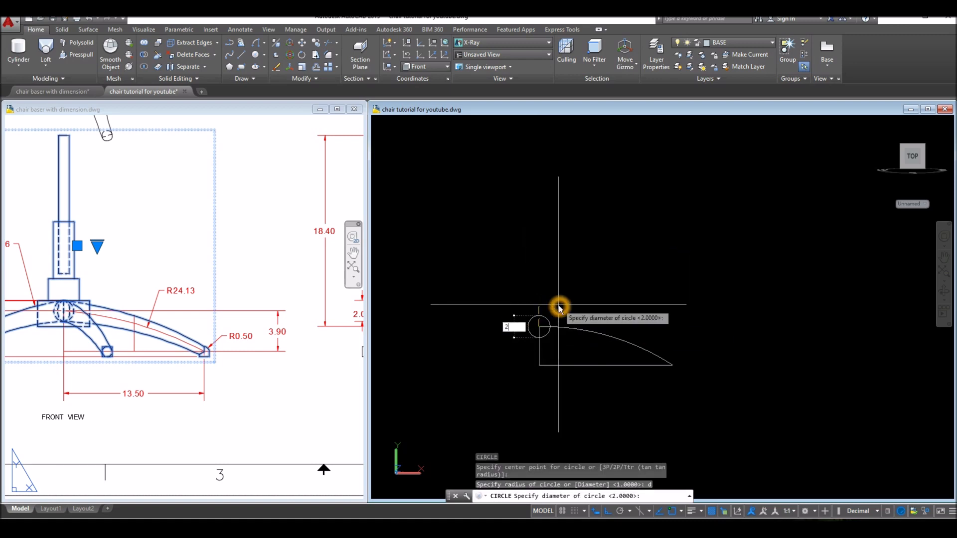
type("2")
key("Return")
Step: Draw a circle with radius 0.5 centred on the arc's outer end
right_click(563, 302)
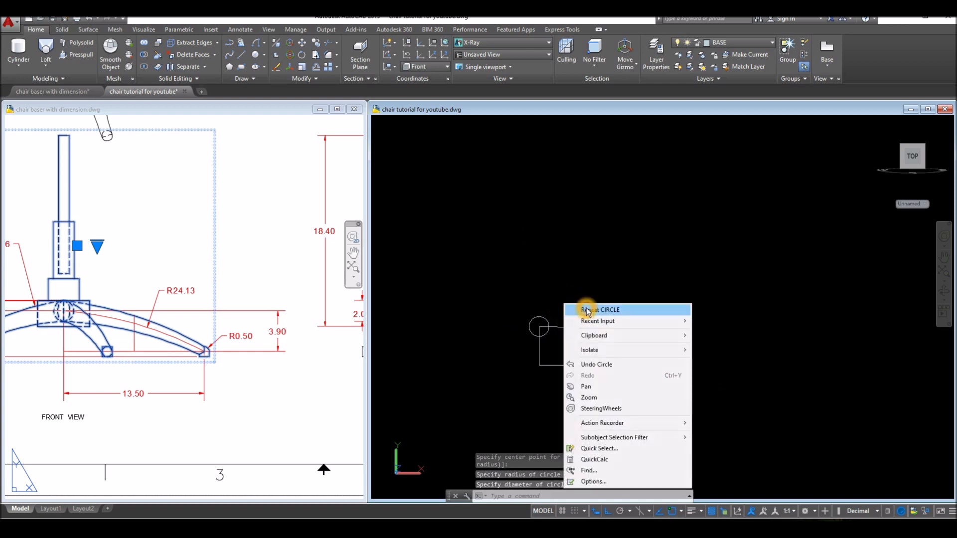
left_click(584, 309)
scroll(696, 393, "up", 1)
left_click(669, 360)
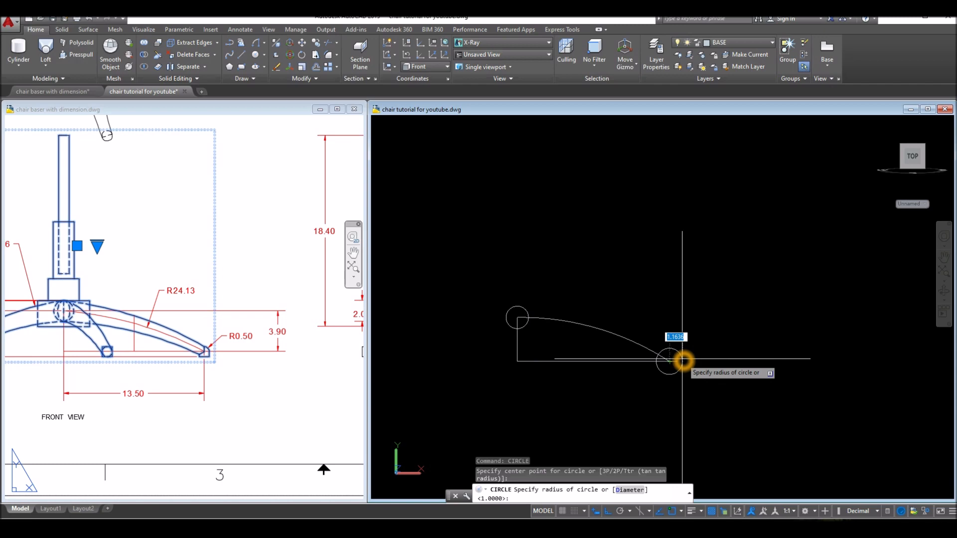
key("Return")
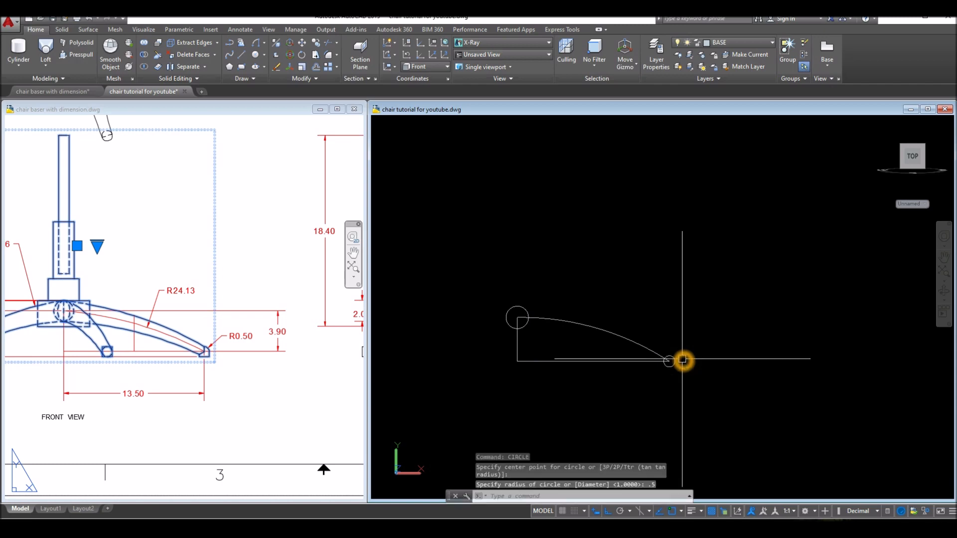
Step: Delete the horizontal and vertical construction lines below the leg's arc, keeping the arc and both end circles
left_click(233, 380)
left_click(585, 335)
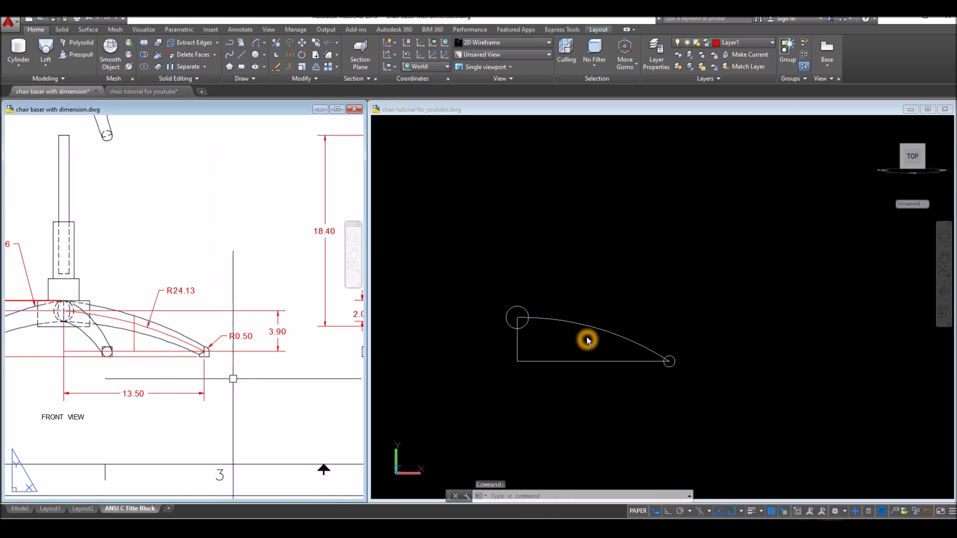
middle_click_drag(586, 303, 535, 309, "shift")
left_click(552, 318)
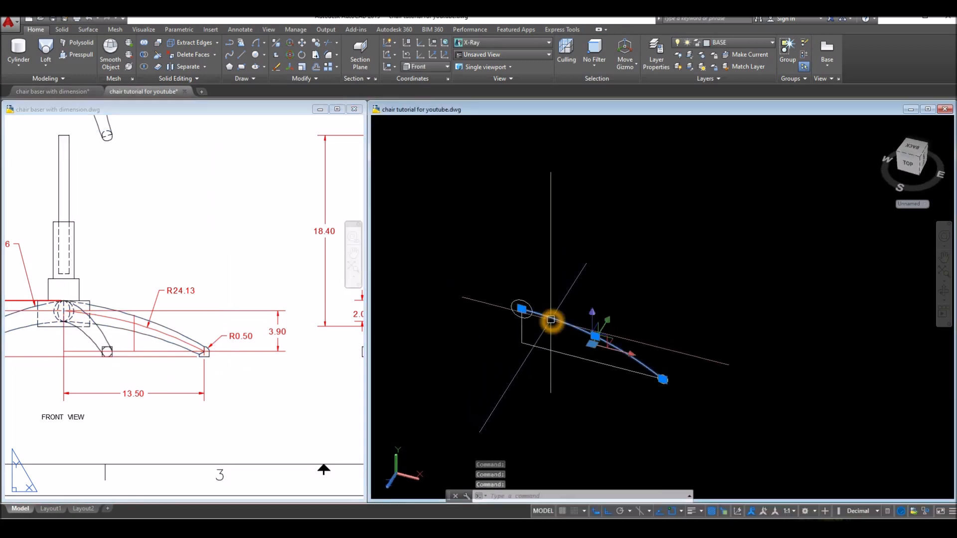
key("Escape")
left_click(534, 346)
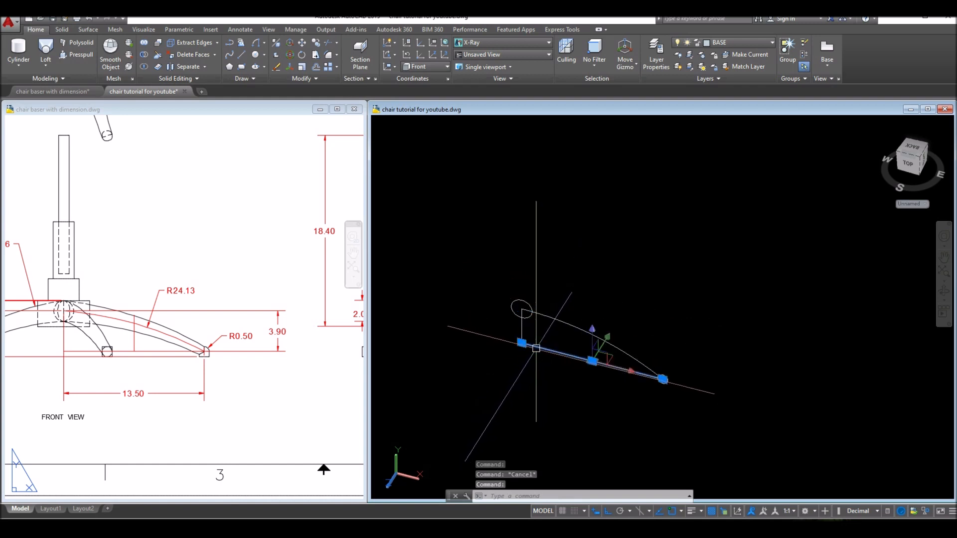
left_click(521, 332)
key("Delete")
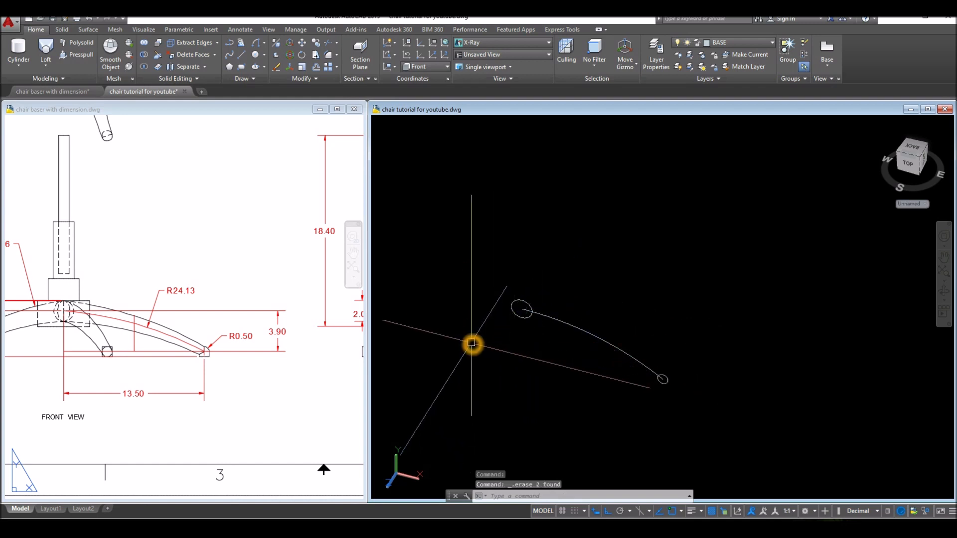
Step: Examine how the two end circles are oriented relative to the arc, in an orbited view and in the Top view
middle_click_drag(474, 343, 534, 369, "shift")
scroll(530, 326, "up", 5)
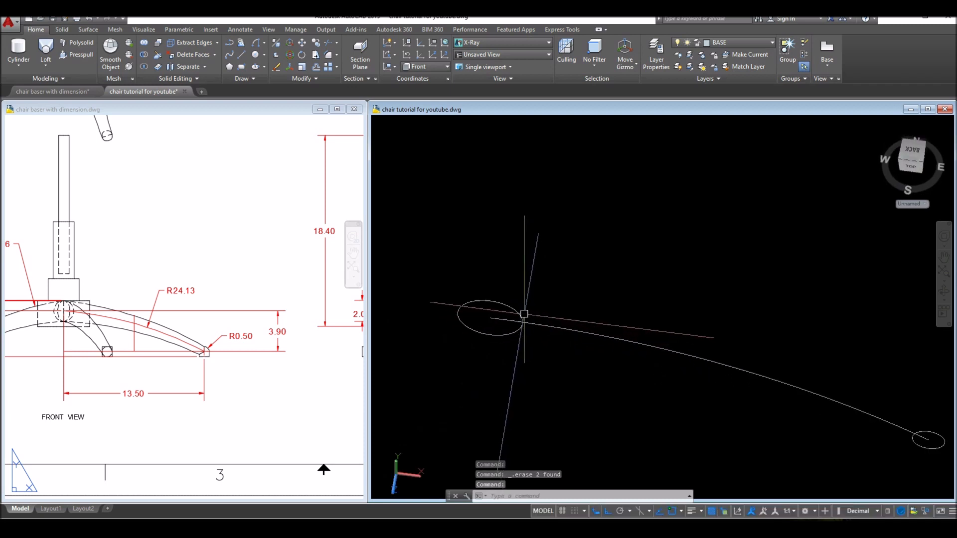
left_click(524, 314)
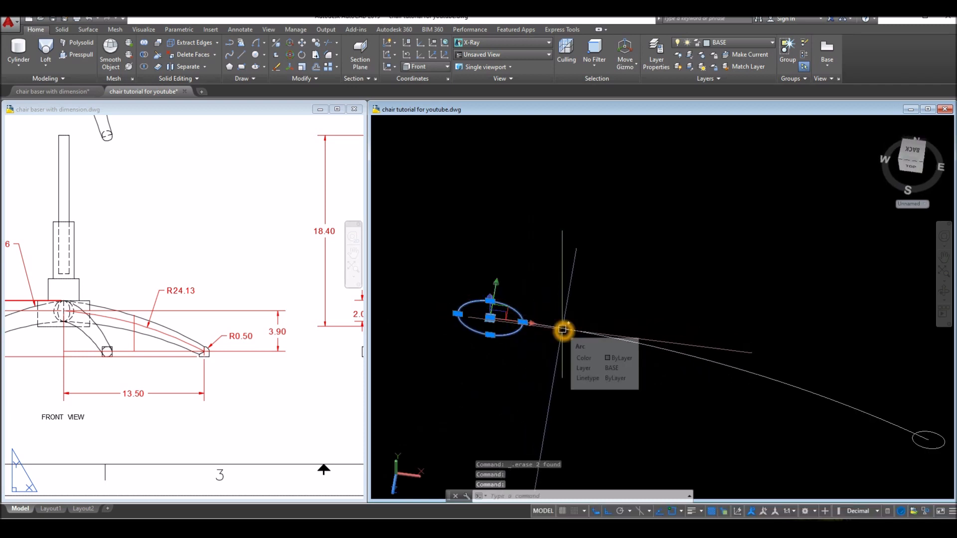
left_click(563, 331)
key("Escape")
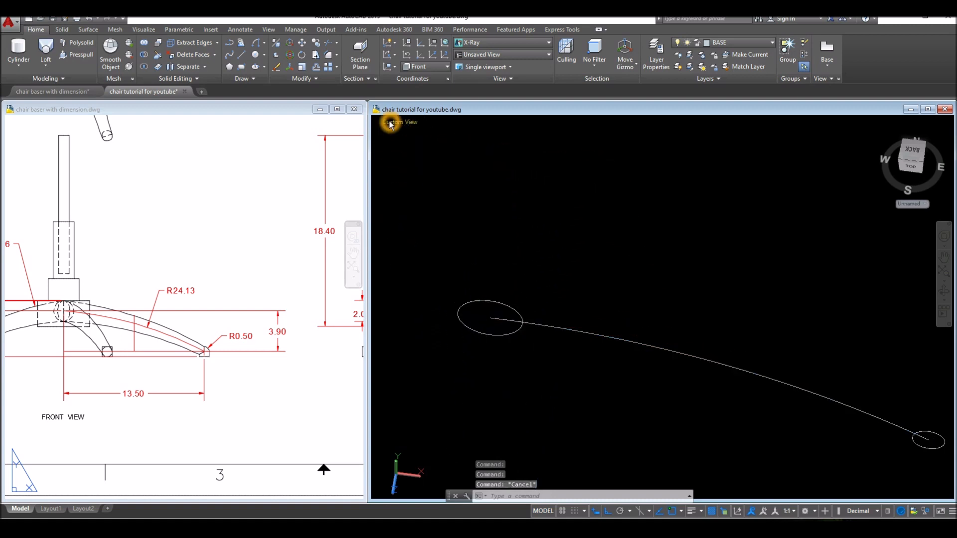
left_click(389, 124)
left_click(423, 149)
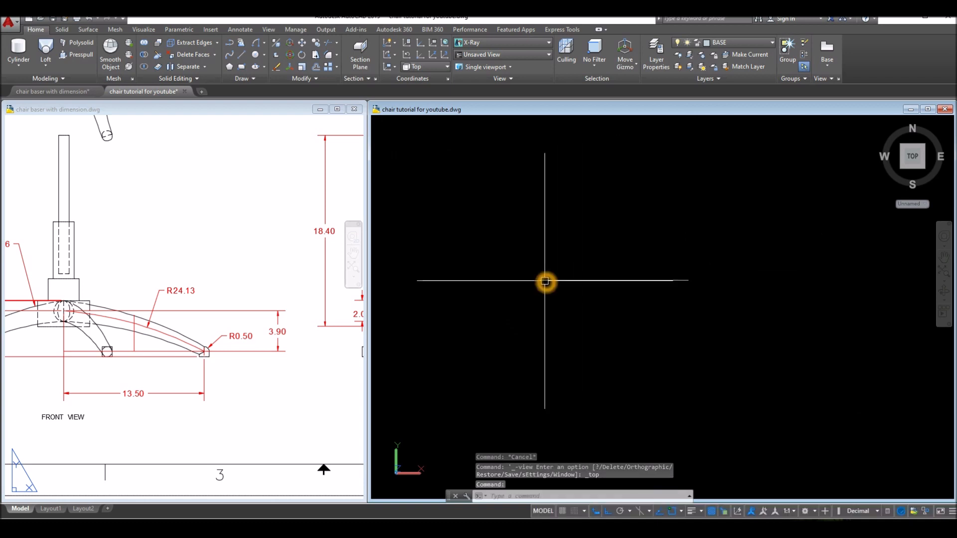
left_click(549, 281)
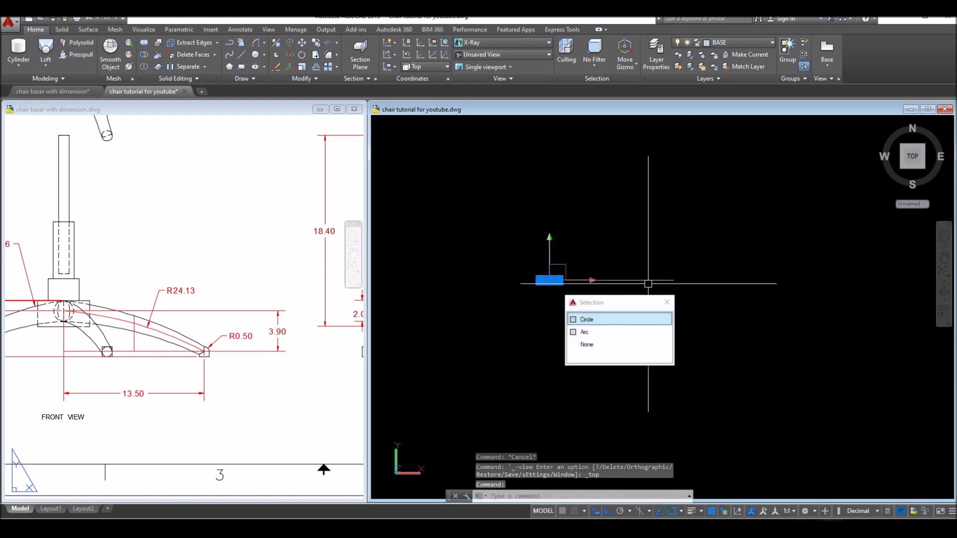
left_click(675, 279)
key("Escape")
key("Escape")
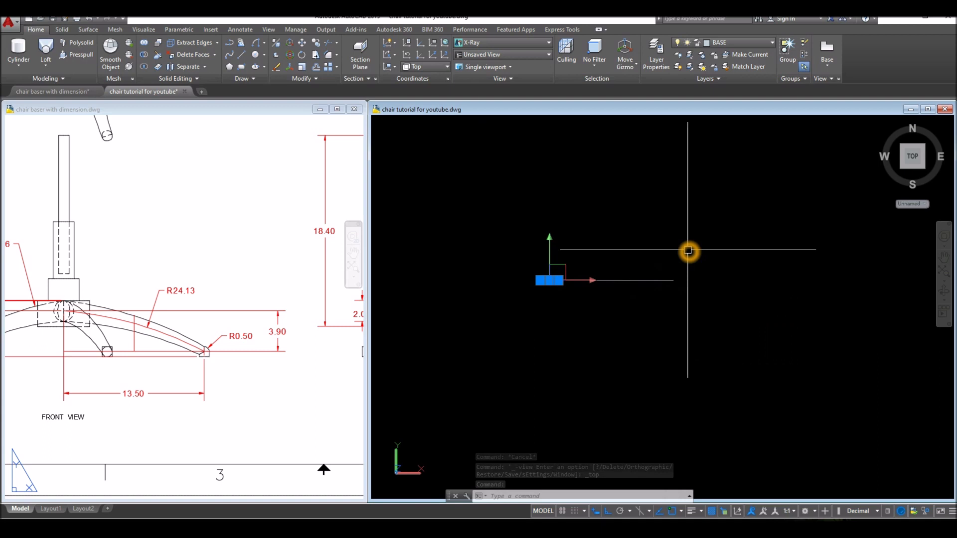
Step: 3D-rotate the larger circle at the hub end 90 degrees about the vertical Z axis through its centre
middle_click_drag(622, 249, 529, 262, "shift")
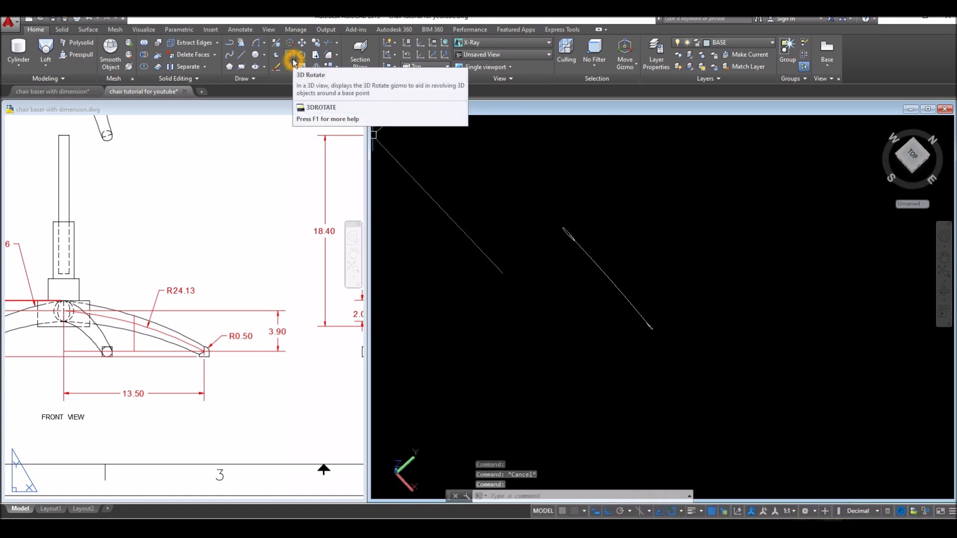
middle_click_drag(668, 309, 574, 240, "shift")
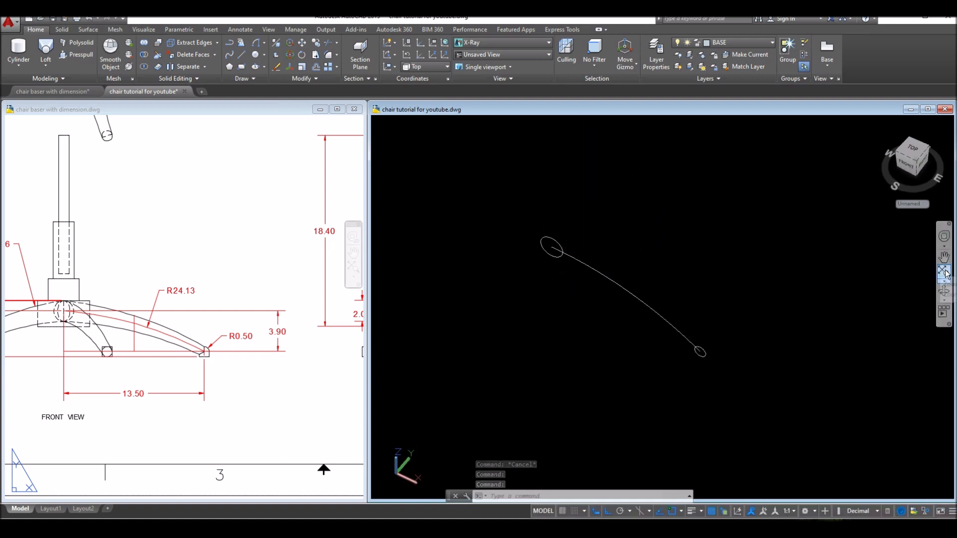
middle_click_drag(812, 397, 305, 92)
scroll(557, 338, "up", 3)
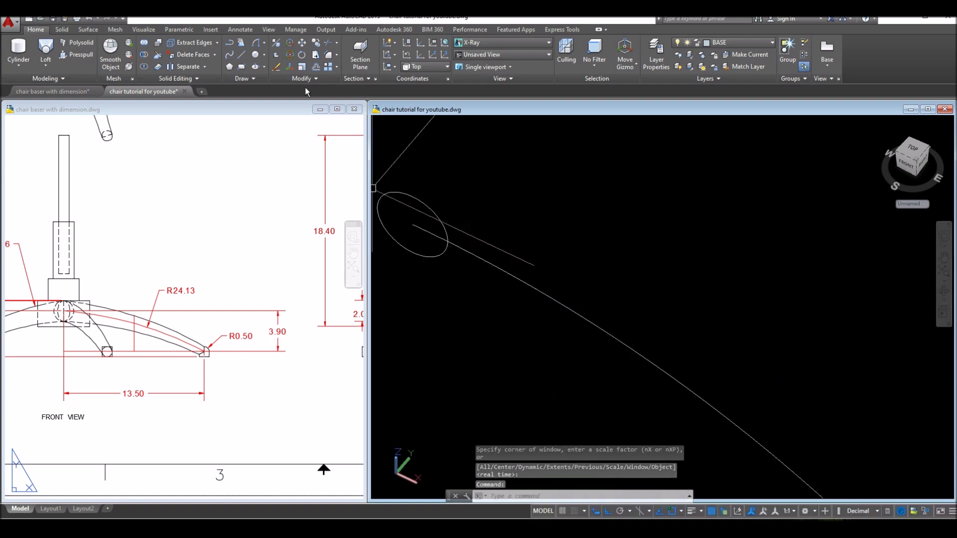
left_click(292, 59)
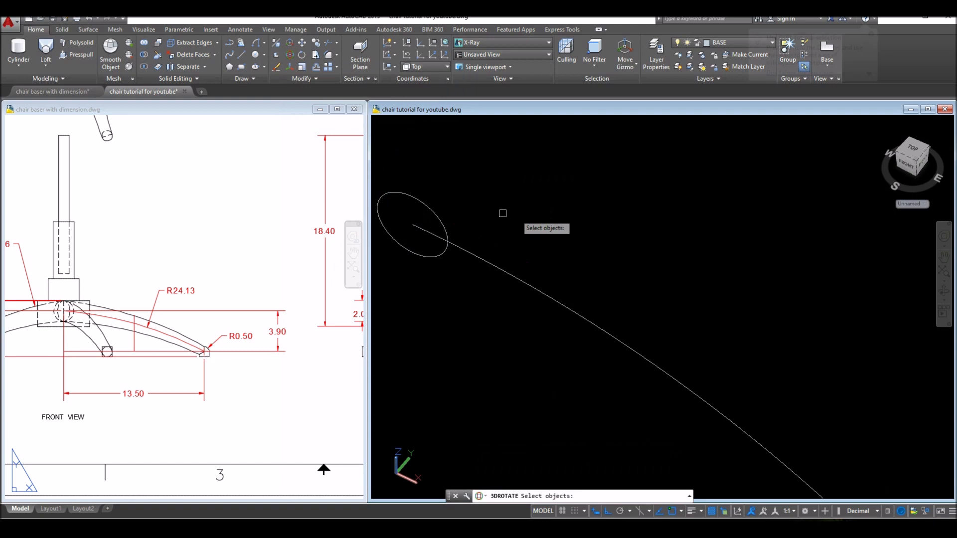
left_click(444, 224)
key("Return")
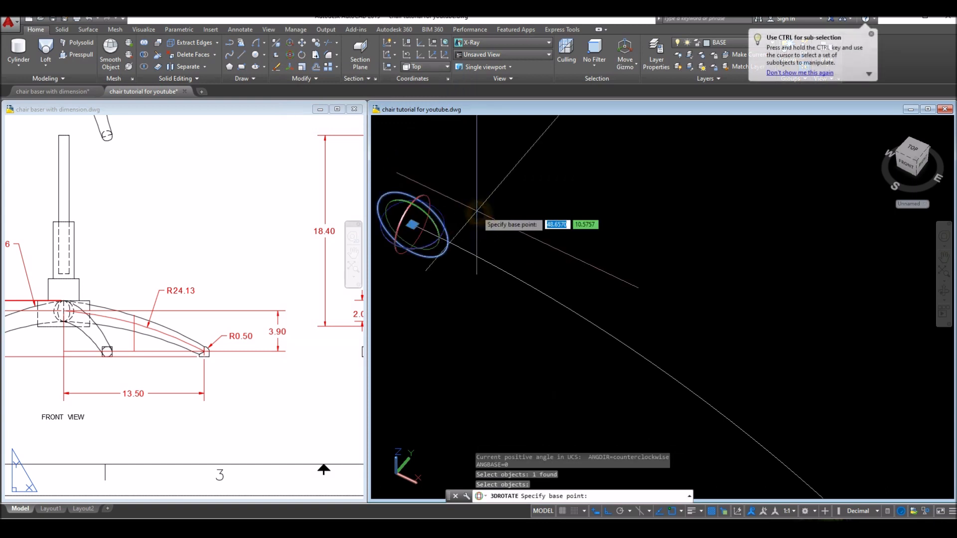
middle_click_drag(477, 213, 470, 160, "shift")
left_click(437, 235)
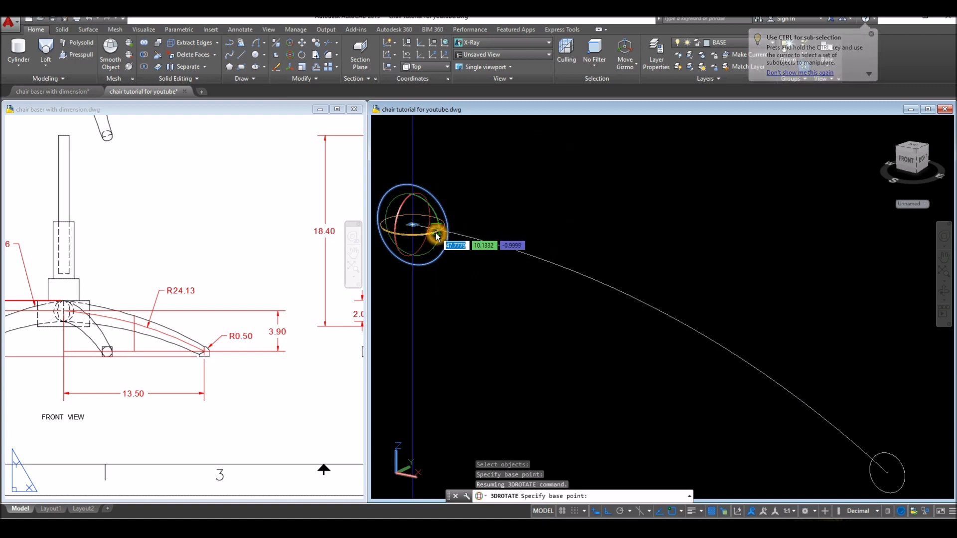
mouse_move(479, 216)
middle_mouse_down("shift")
mouse_move(477, 240)
mouse_move(459, 241)
mouse_move(472, 234)
mouse_move(463, 217)
middle_mouse_up("shift")
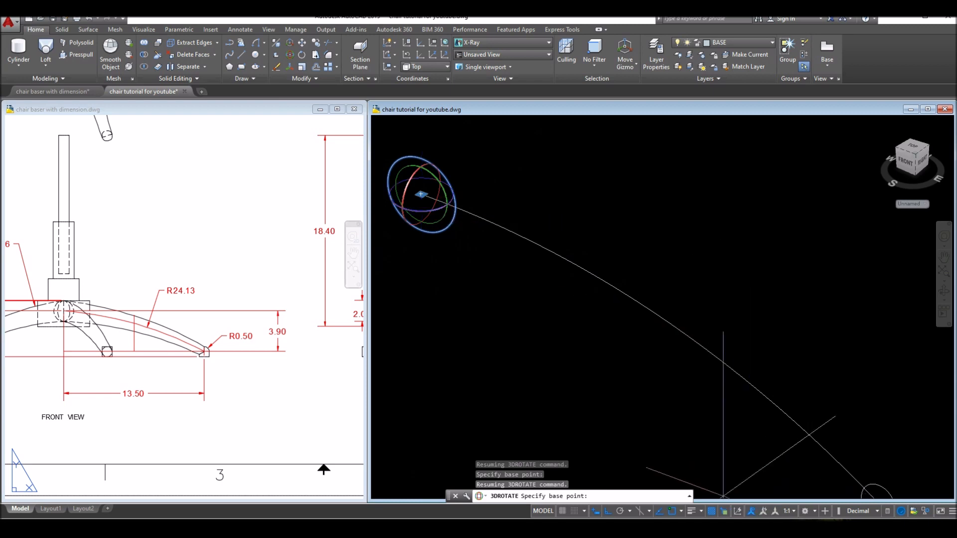
left_click(437, 210)
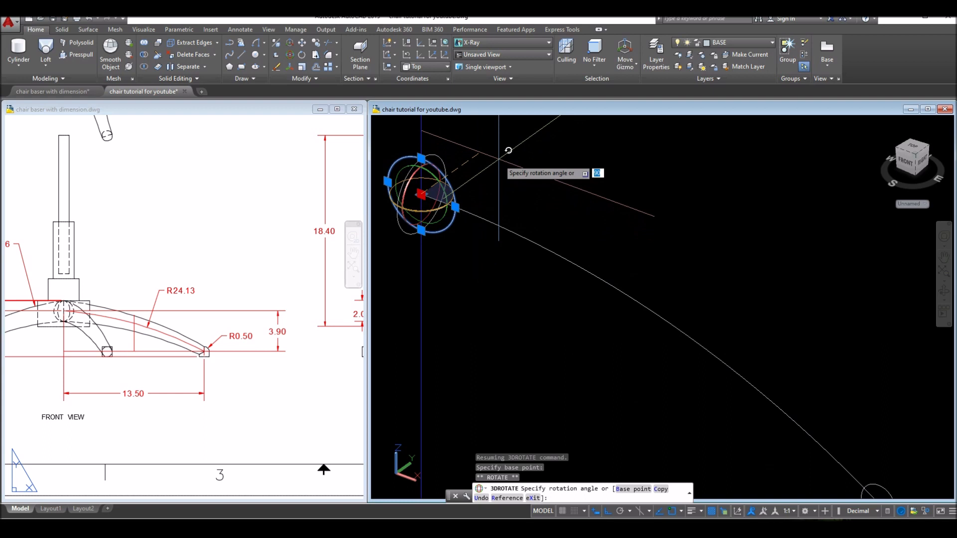
left_click(526, 144)
key("Escape")
Step: 3D-rotate the smaller circle at the arc's outer end 90 degrees about the vertical Z axis through its centre
scroll(550, 167, "down", 5)
scroll(662, 264, "up", 4)
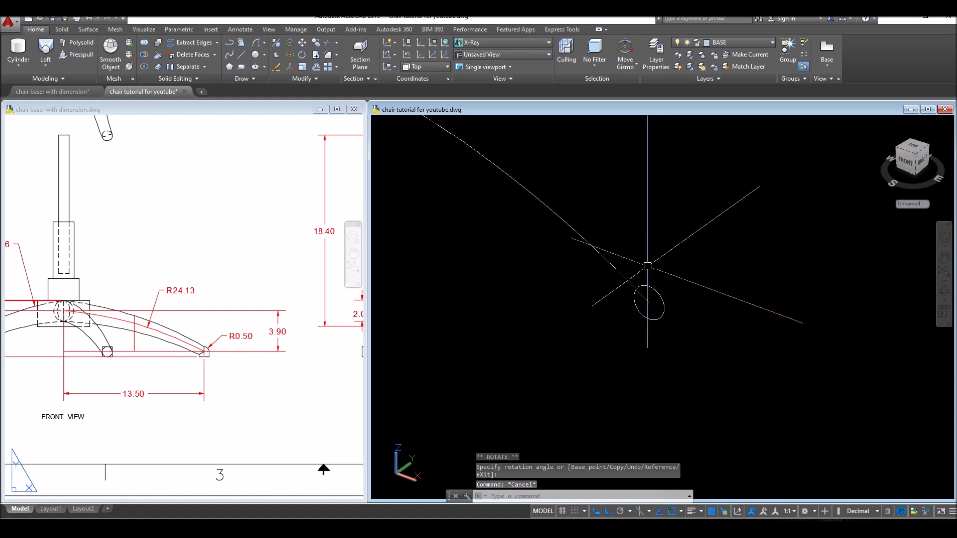
left_click(287, 56)
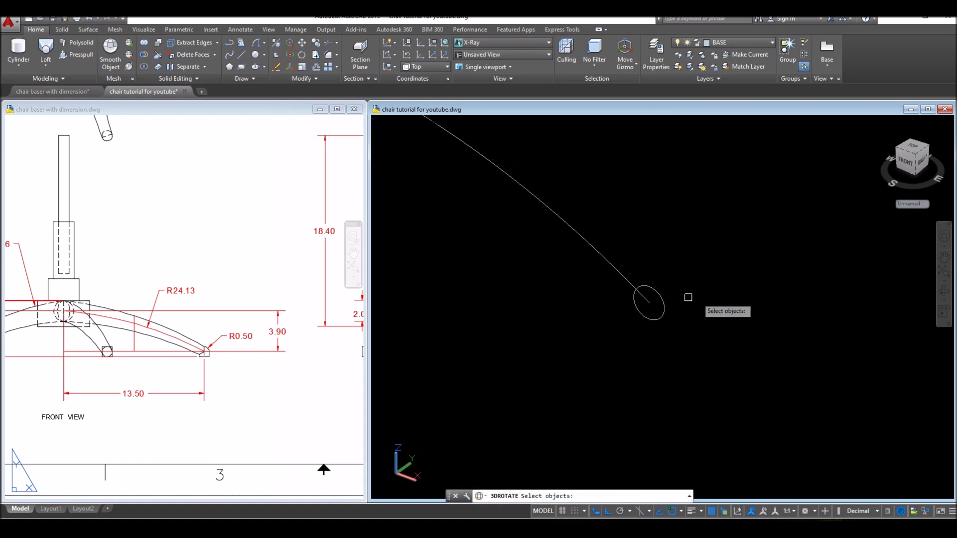
left_click(662, 298)
right_click(687, 283)
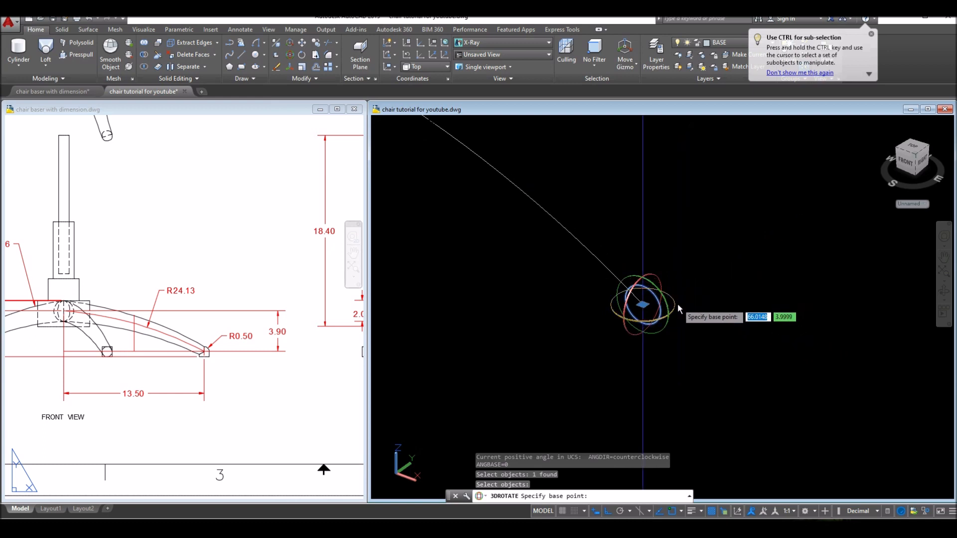
left_click(677, 308)
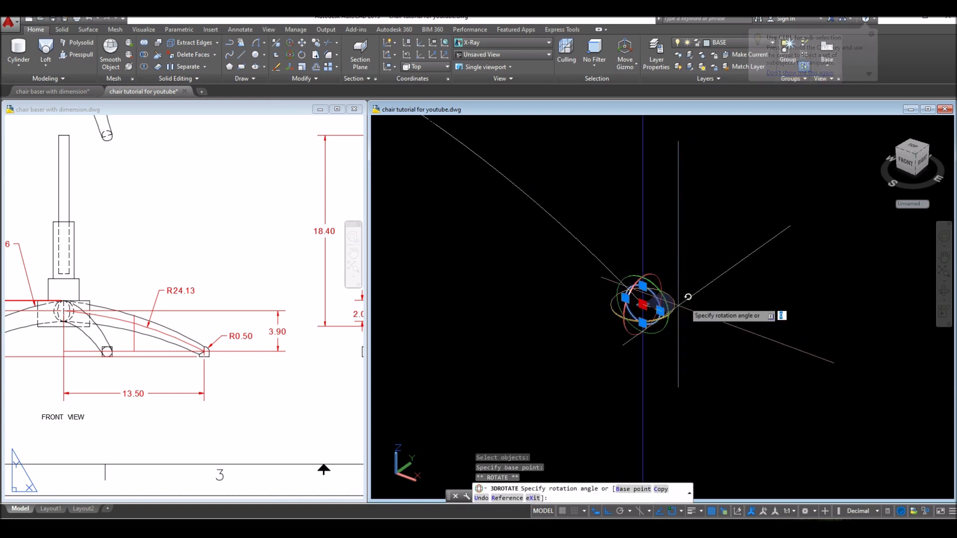
left_click(777, 224)
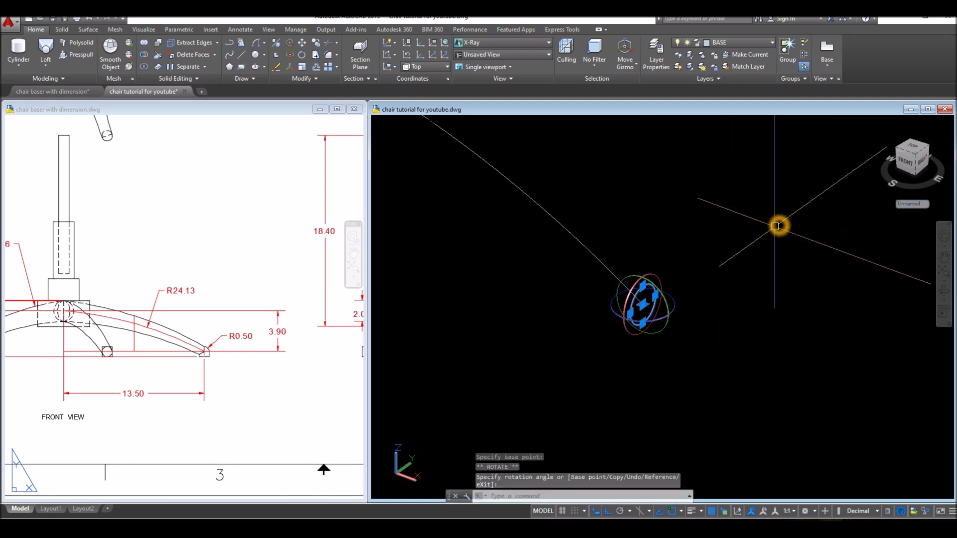
key("Escape")
Step: Check from the front and in the Top view that both rotated circles stand perpendicular to the arc
middle_click_drag(487, 206, 720, 231, "shift")
scroll(713, 223, "down", 2)
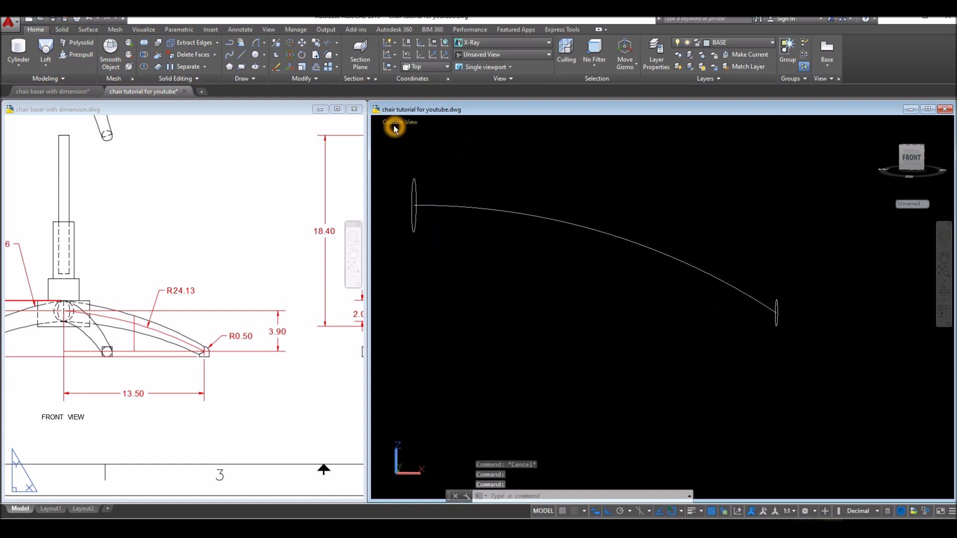
left_click(395, 124)
left_click(420, 148)
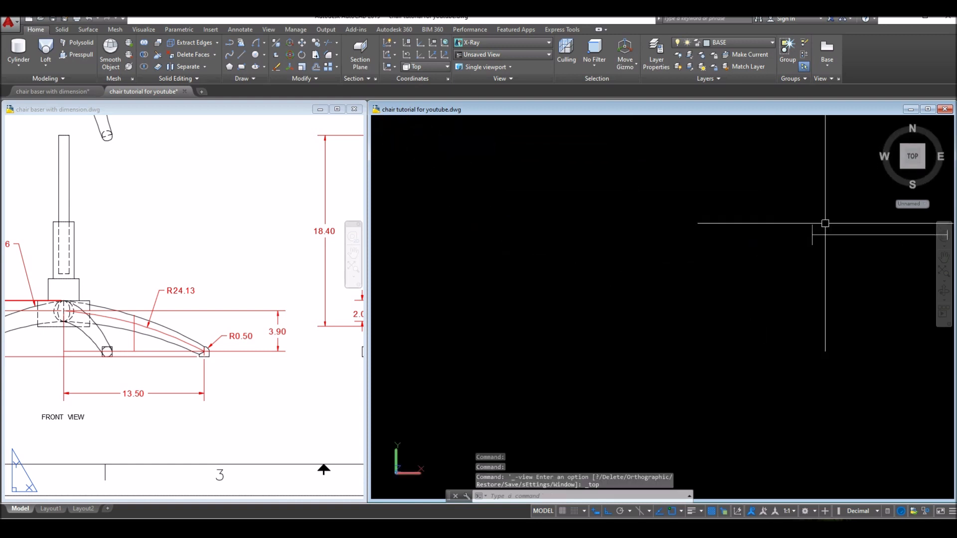
left_click(613, 253)
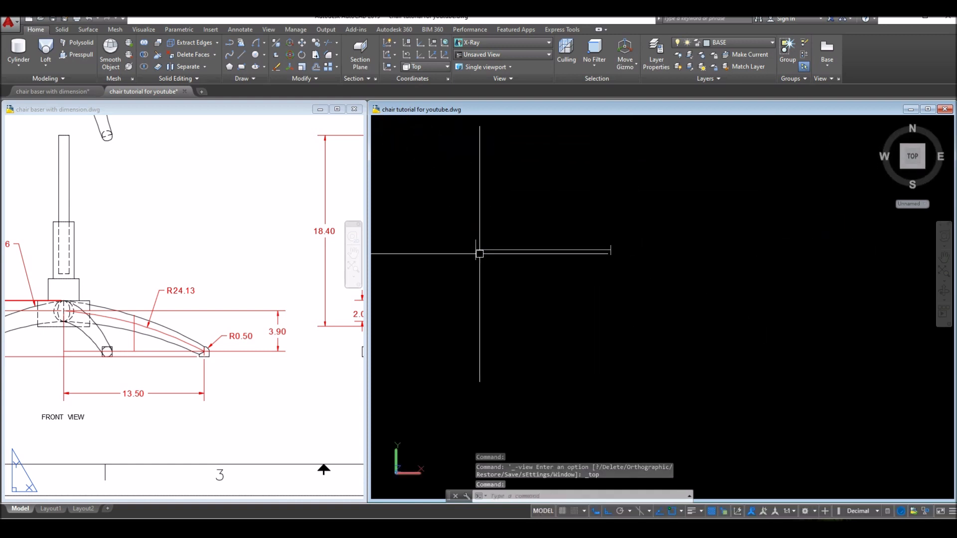
left_click(575, 251)
key("Escape")
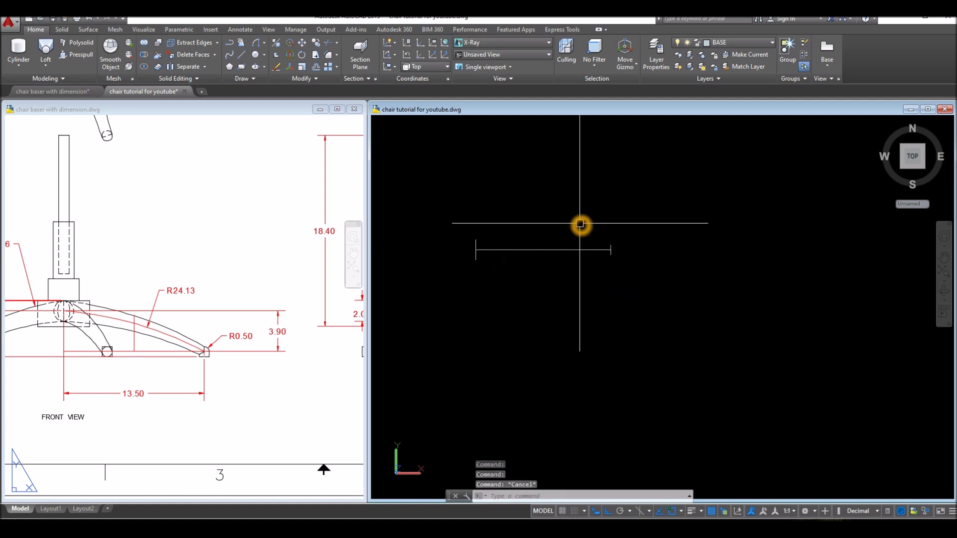
middle_click_drag(600, 234, 517, 288, "shift")
scroll(504, 282, "up", 3)
scroll(506, 280, "up", 2)
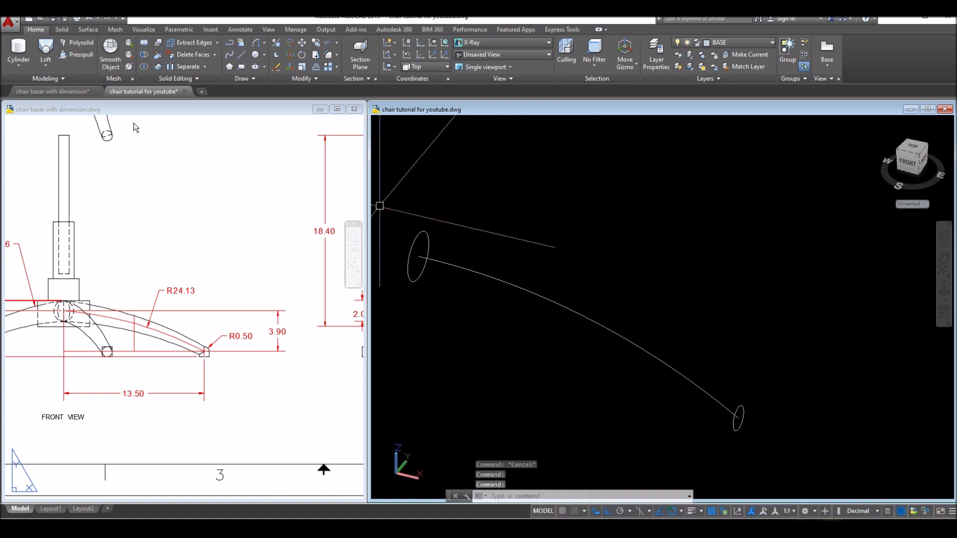
Step: Loft a solid leg from the larger hub circle to the smaller end circle, using the Path option with the arc as path
left_click(46, 50)
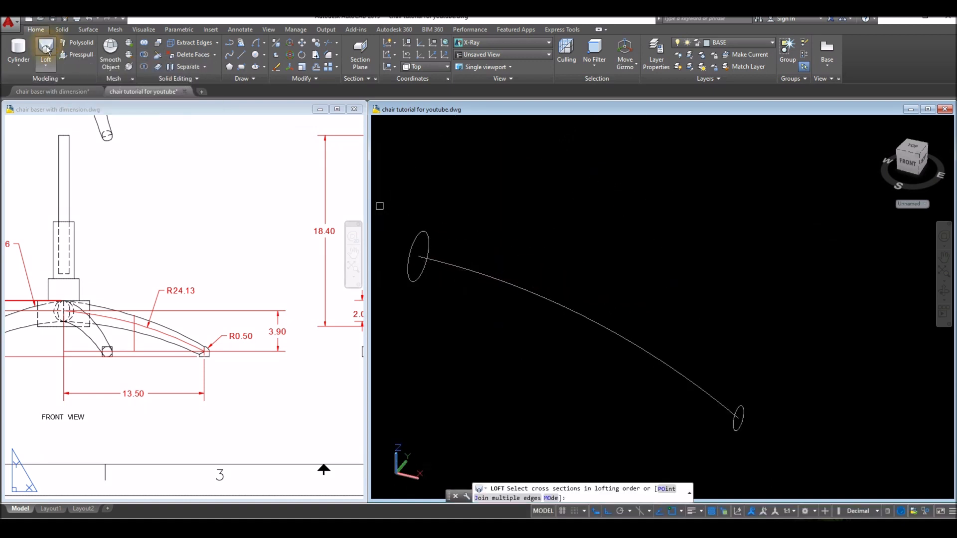
left_click(430, 244)
left_click(736, 417)
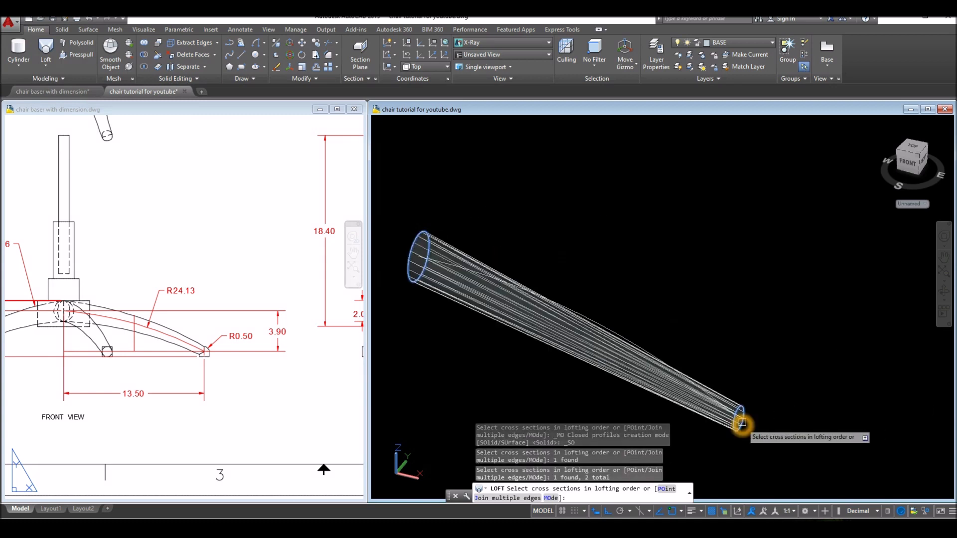
right_click(618, 241)
left_click(628, 243)
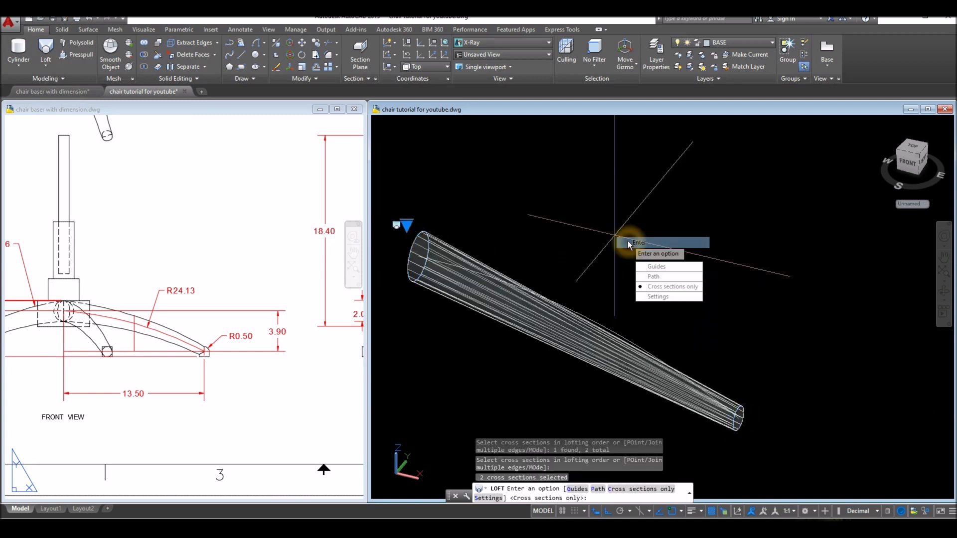
left_click(665, 277)
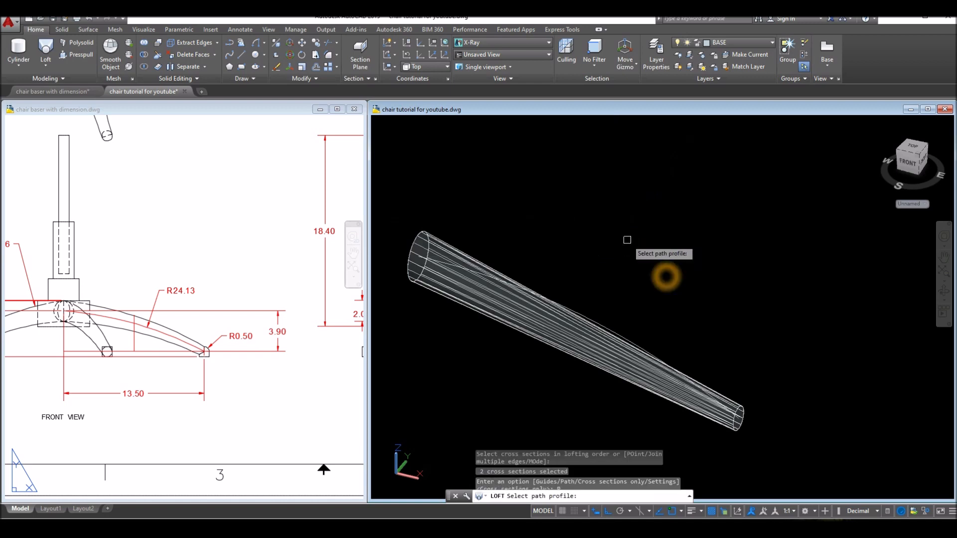
scroll(432, 266, "up", 3)
scroll(430, 264, "down", 2)
scroll(430, 264, "up", 1)
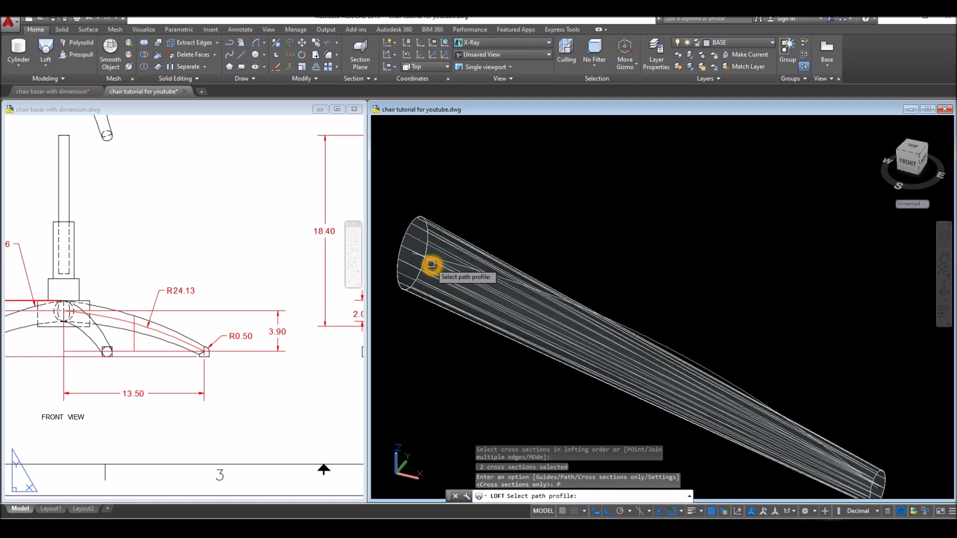
scroll(431, 264, "up", 1)
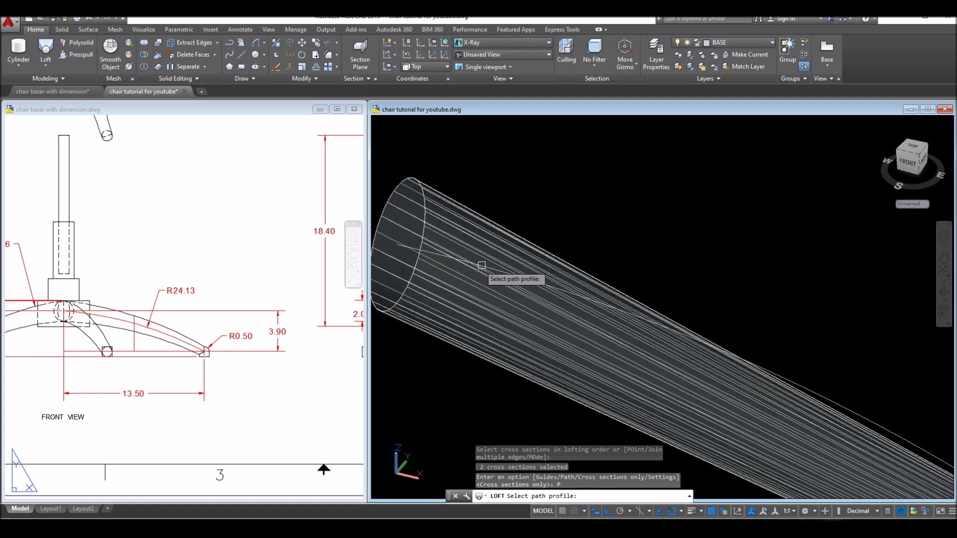
left_click(436, 254)
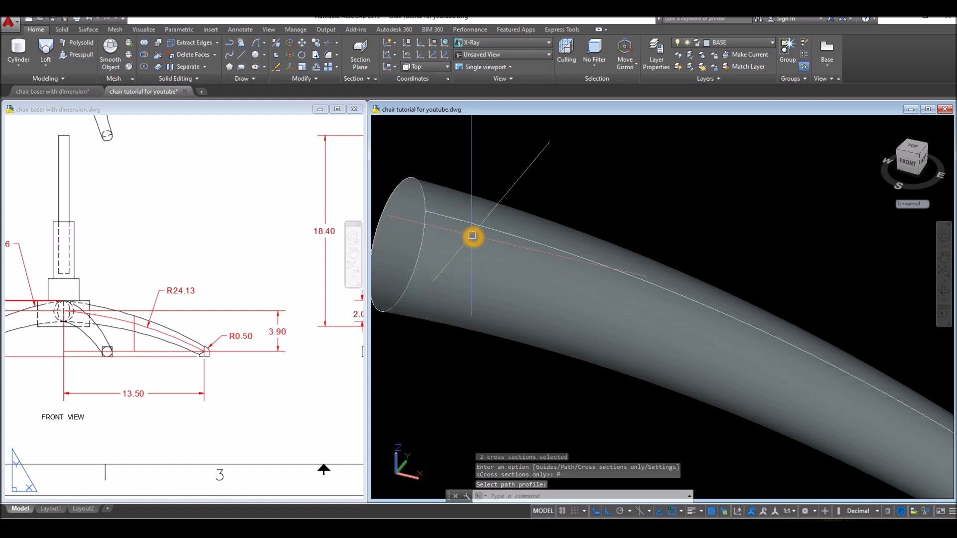
Step: End the object isolation to bring the hidden column and hub parts back alongside the lofted leg
scroll(472, 235, "down", 10)
mouse_move(472, 235)
middle_mouse_down("shift")
mouse_move(523, 227)
mouse_move(513, 204)
mouse_move(463, 222)
middle_mouse_up("shift")
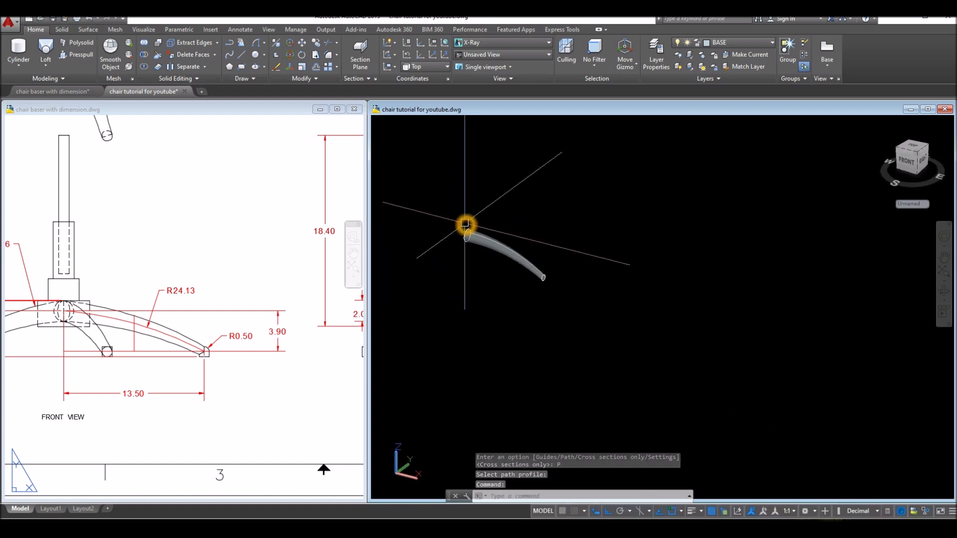
right_click(537, 213)
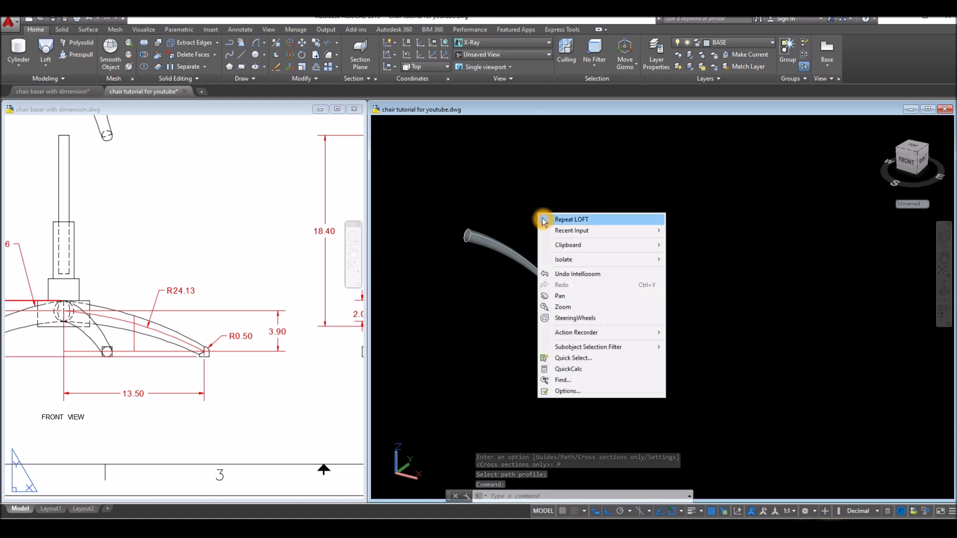
mouse_move(566, 261)
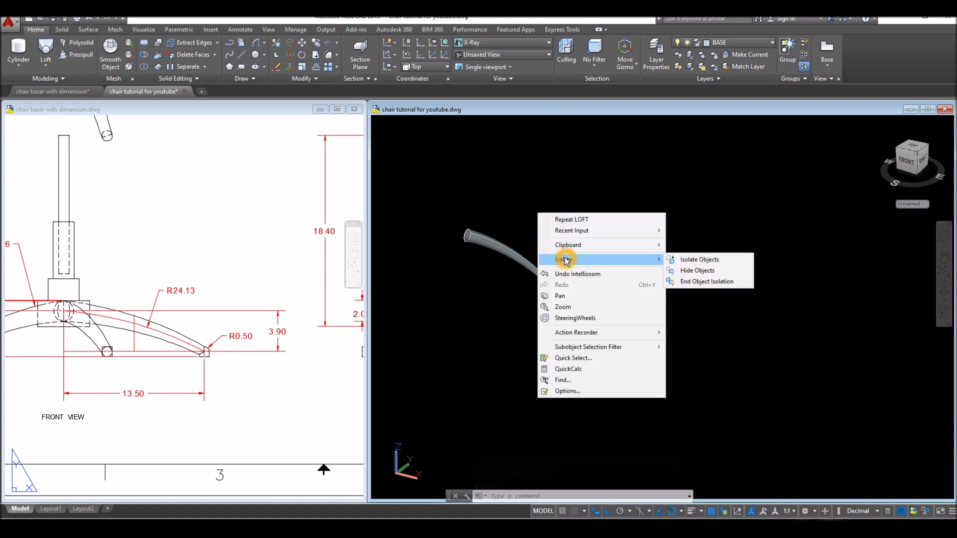
left_click(710, 283)
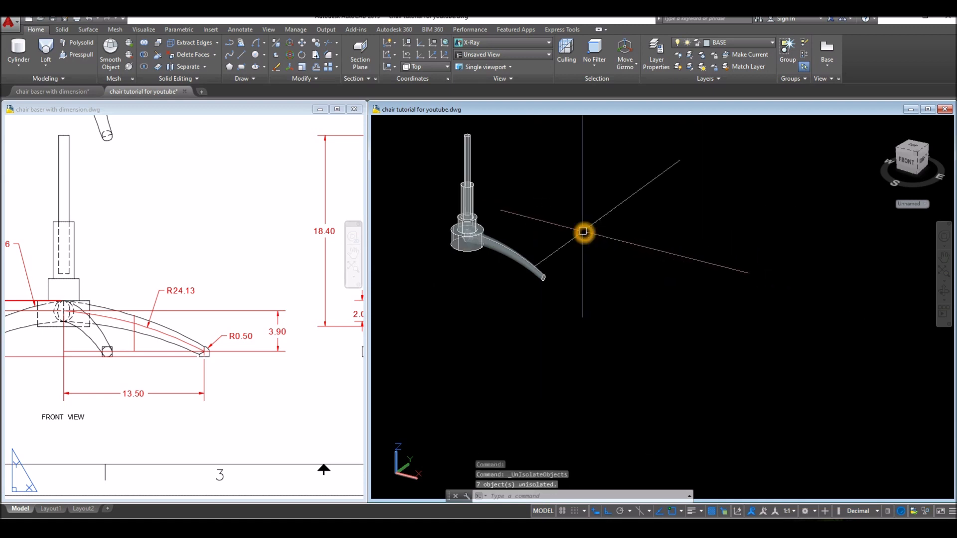
middle_click_drag(583, 231, 633, 219, "shift")
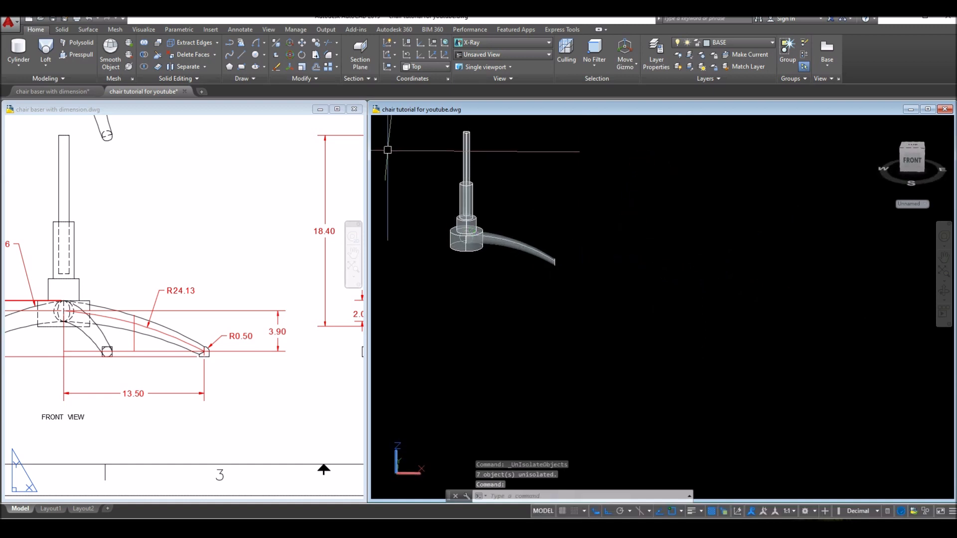
Step: In the Top view, create a polar array of the lofted leg around the hub's centre
left_click(403, 122)
left_click(421, 148)
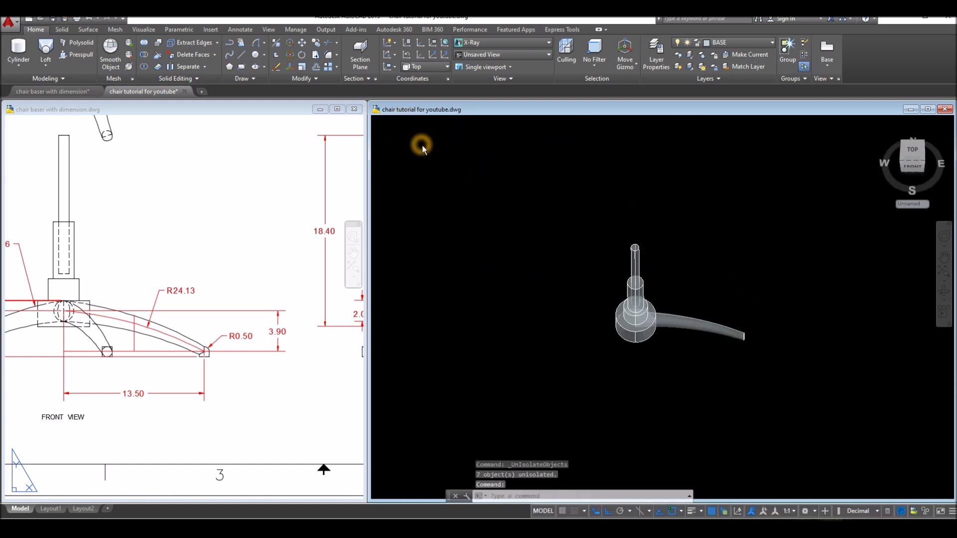
scroll(566, 316, "up", 2)
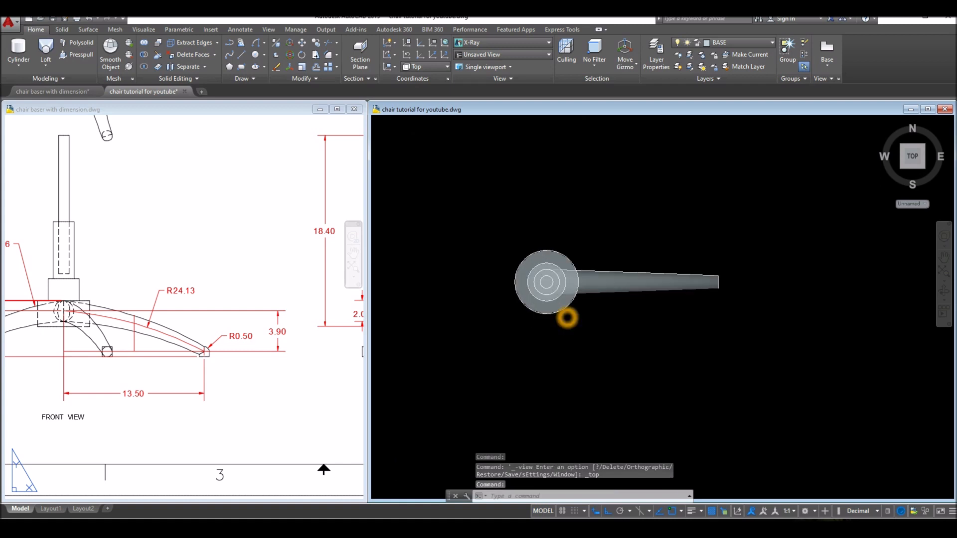
scroll(566, 316, "down", 4)
type("A")
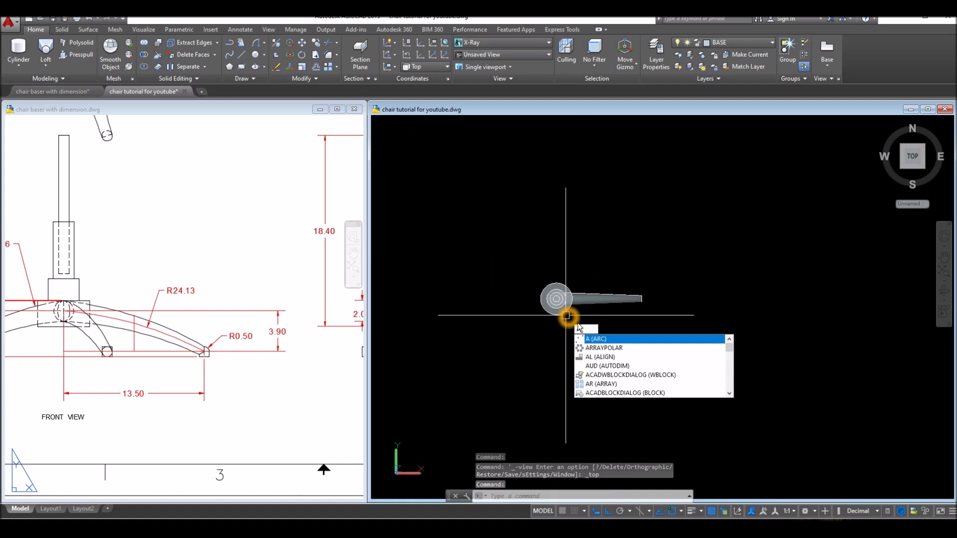
left_click(614, 349)
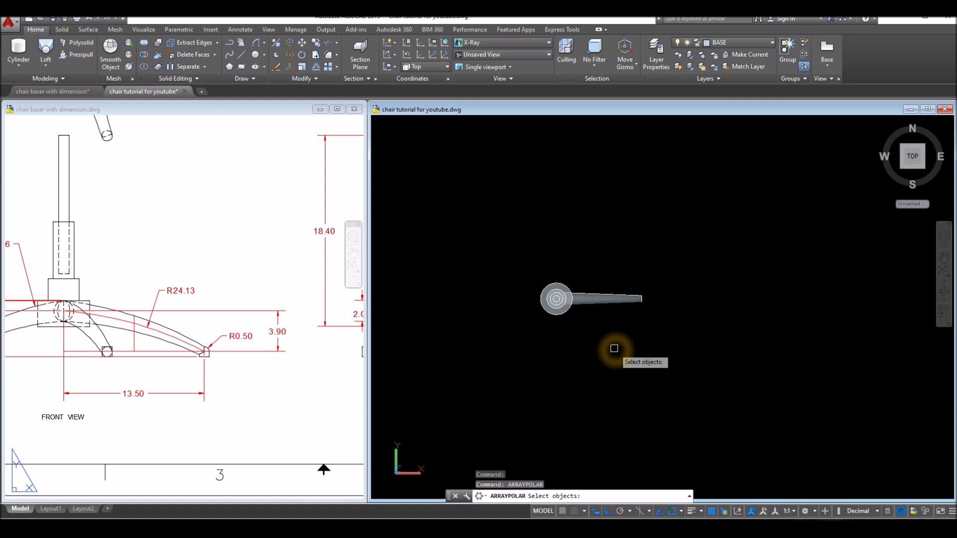
left_click(600, 301)
key("Return")
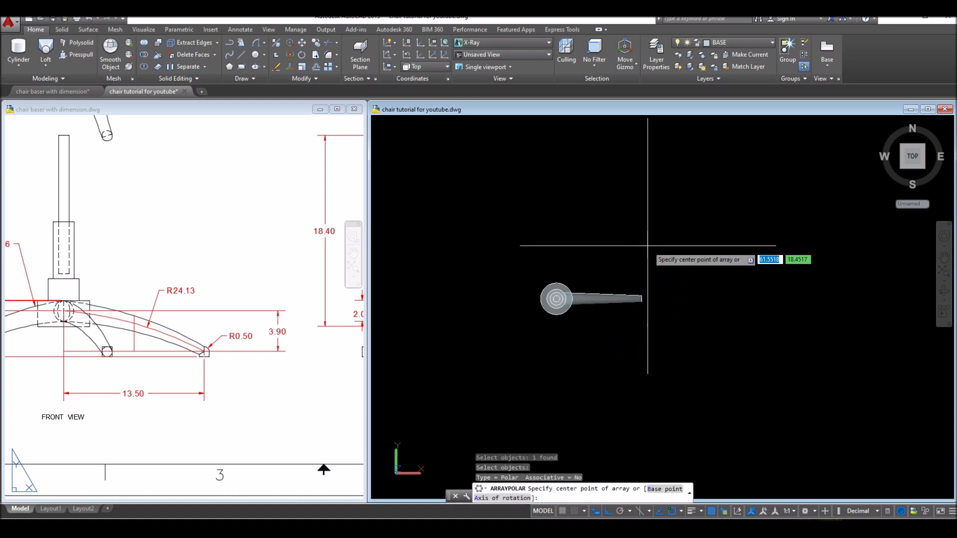
scroll(648, 246, "up", 3)
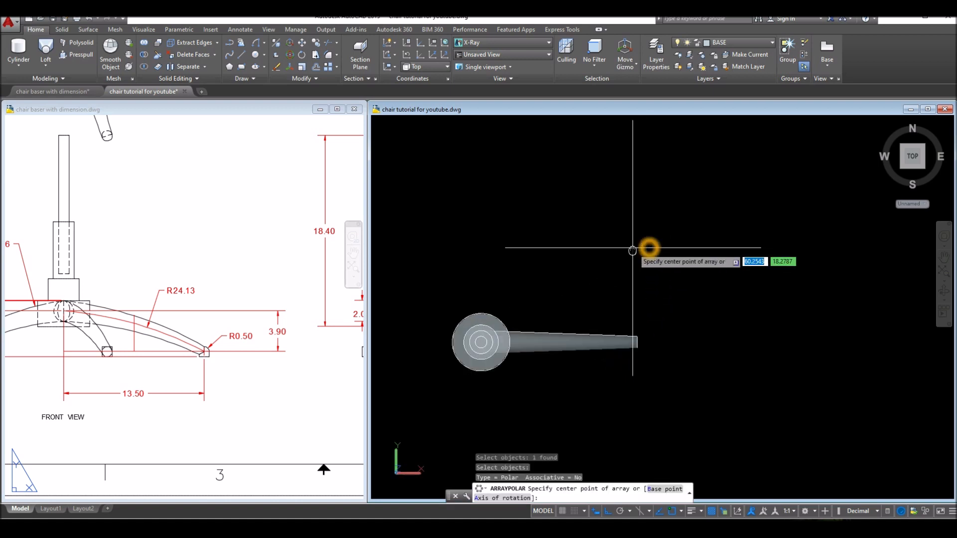
middle_click_drag(647, 251, 674, 192)
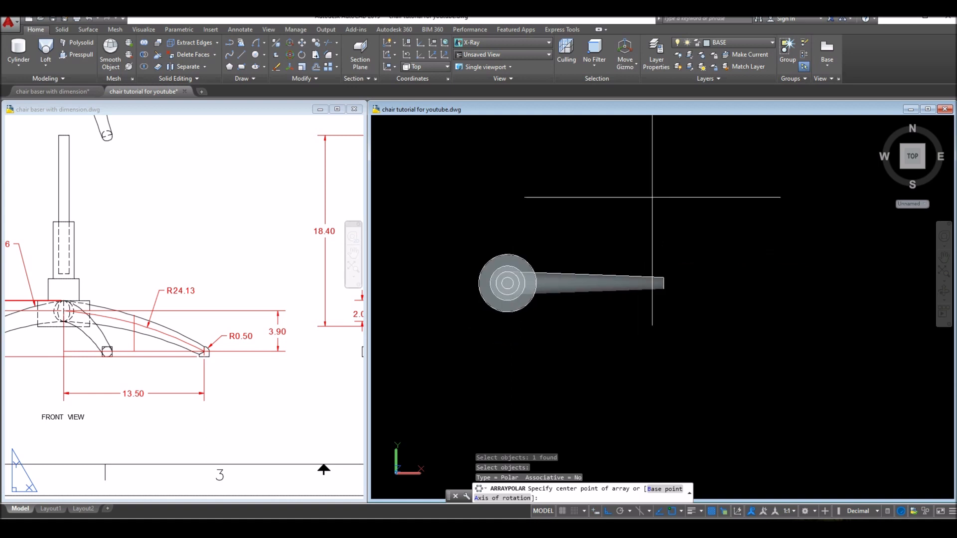
left_click(509, 284)
Step: Set the number of items in the leg's polar array to 5 and finish the array
right_click(509, 285)
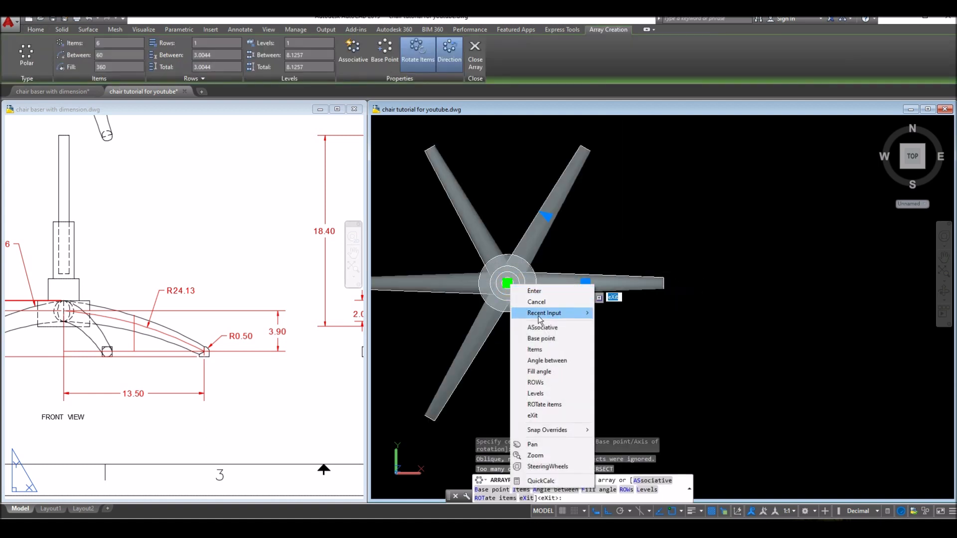
left_click(536, 351)
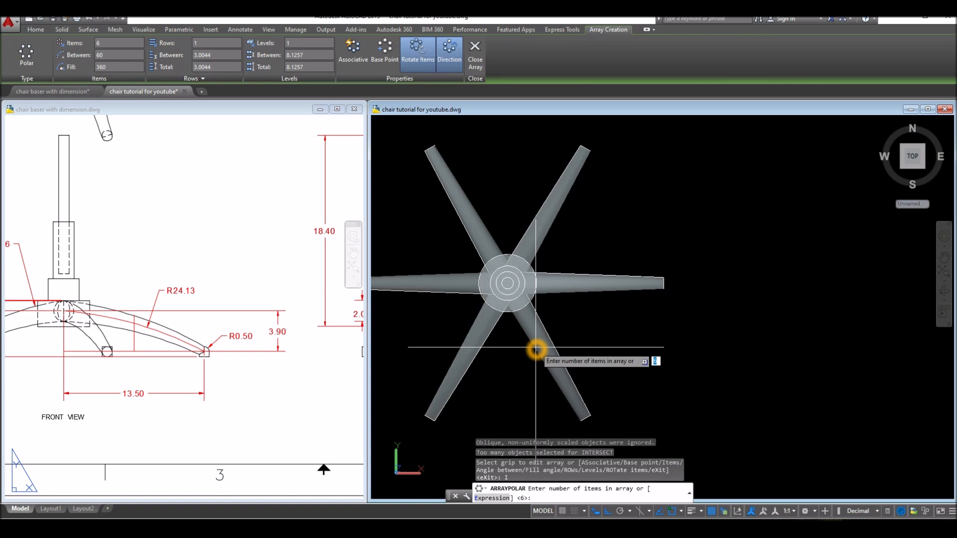
key("Return")
key("Return")
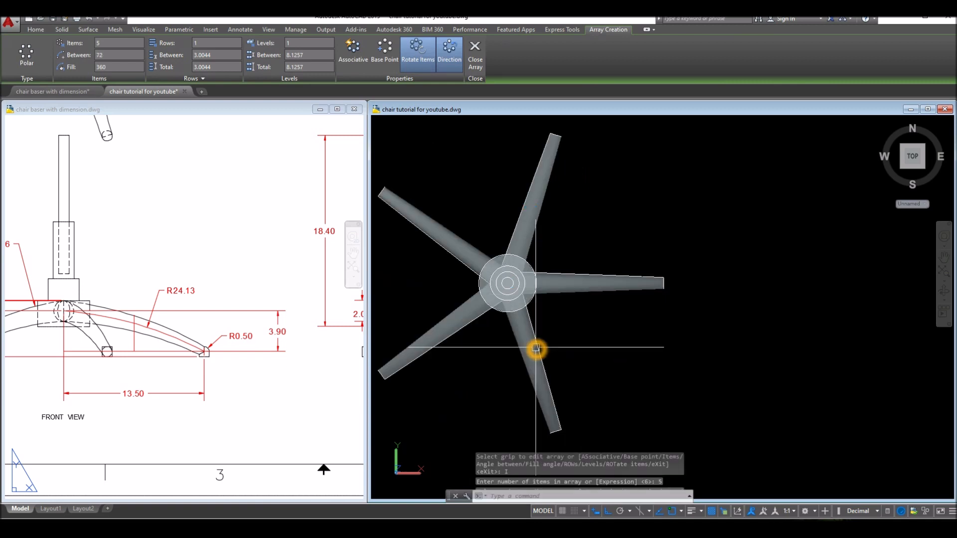
middle_click_drag(561, 348, 565, 256, "shift")
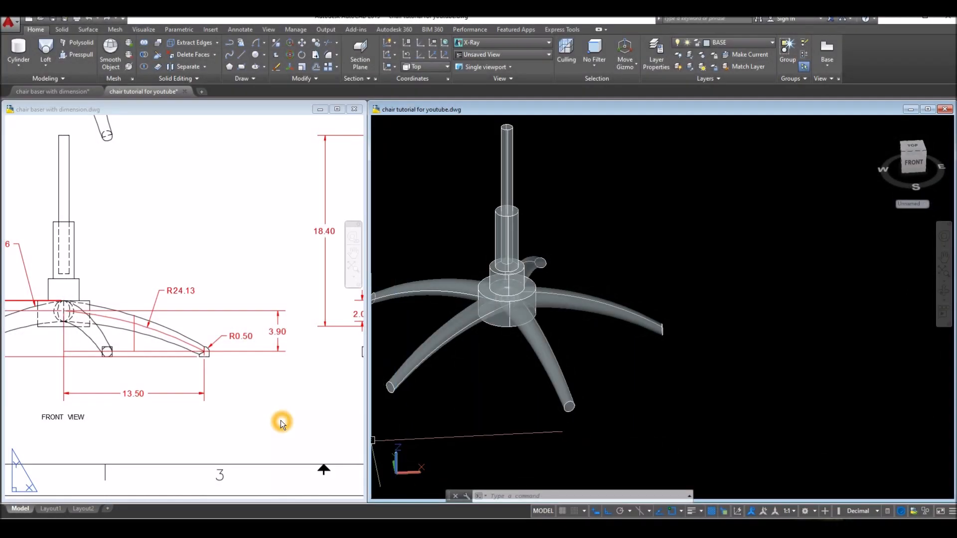
Step: Examine the foot cylinder at the leg's end in the reference drawing's model space, then return to its ANSI C Title Block layout
left_click(280, 420)
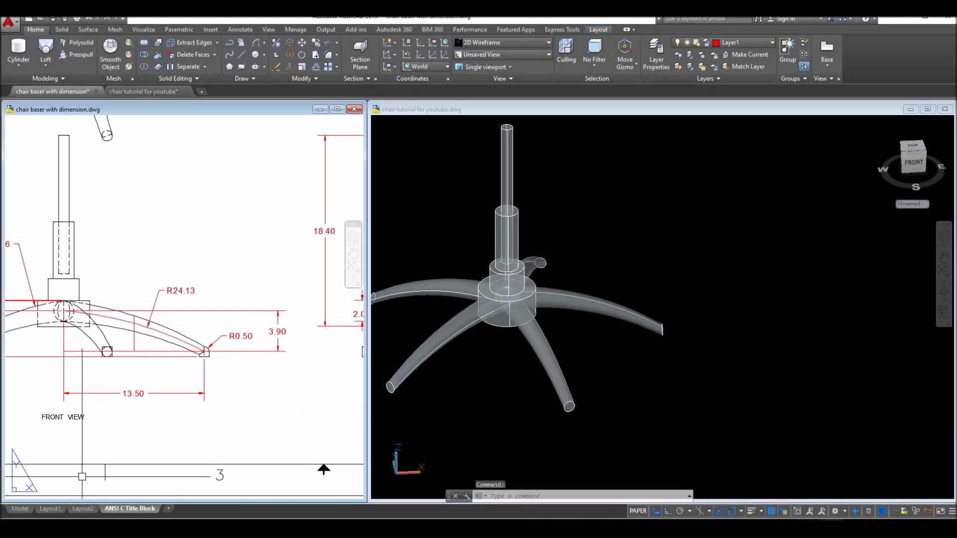
middle_click_drag(94, 440, 167, 440)
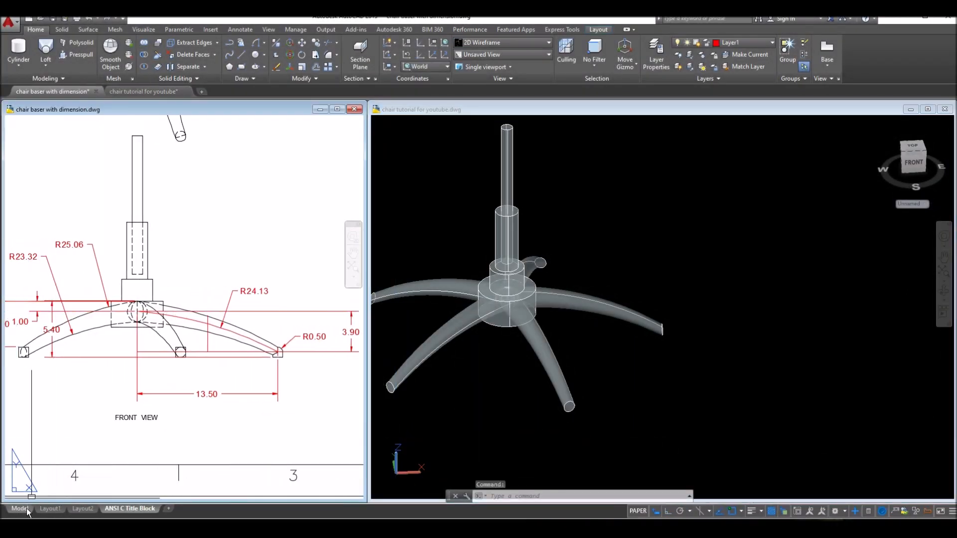
left_click(26, 508)
left_click(98, 348)
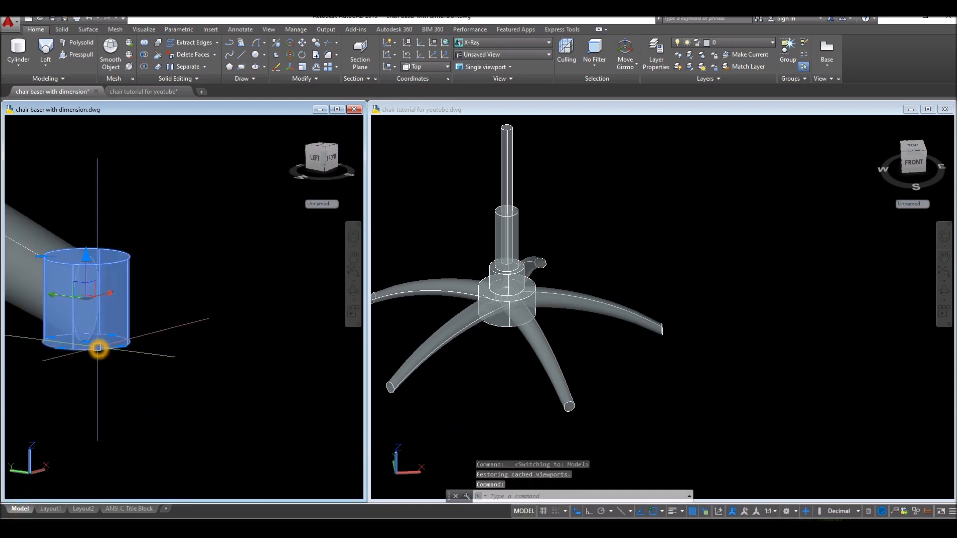
key("Escape")
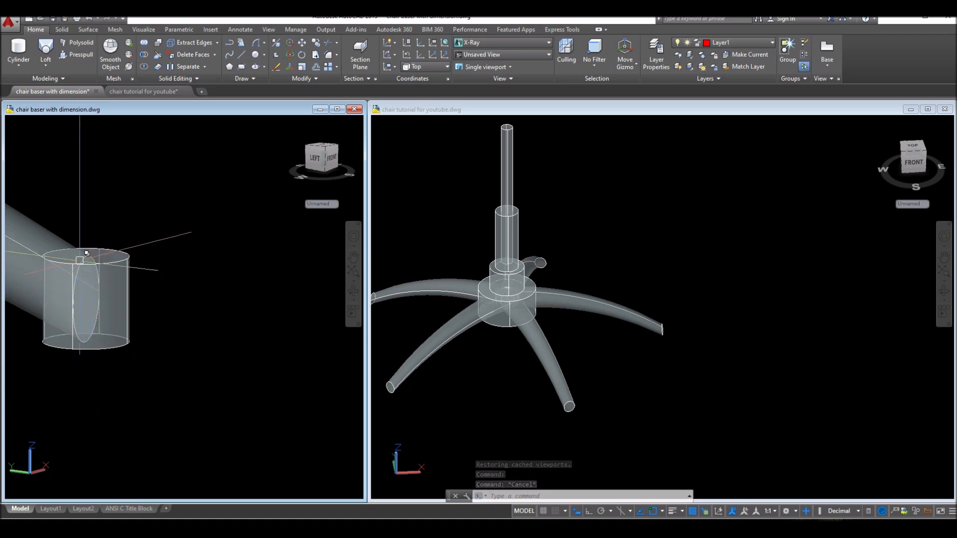
left_click(135, 508)
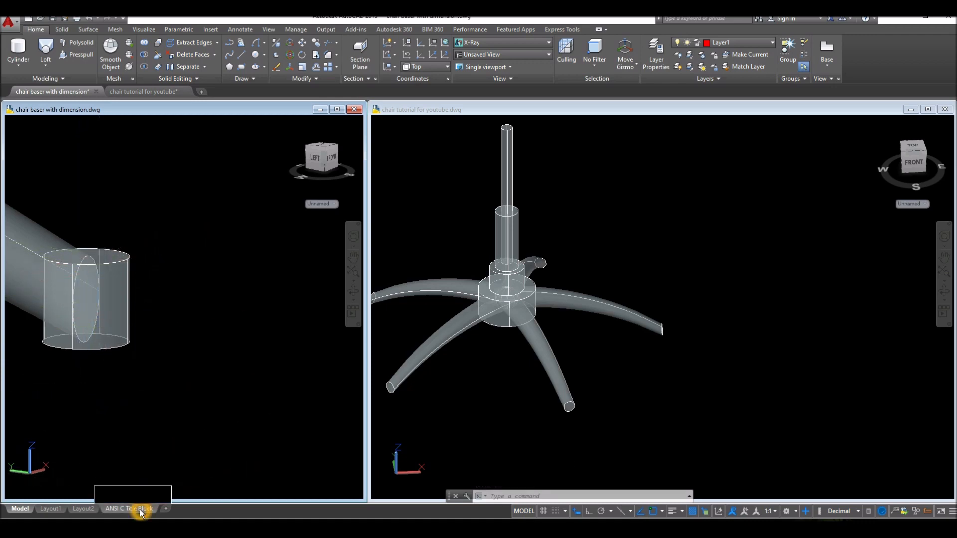
Step: In the chair tutorial drawing, create a downward cylinder of diameter 1 and height 1 just below the outer end of the original leg
left_click(739, 441)
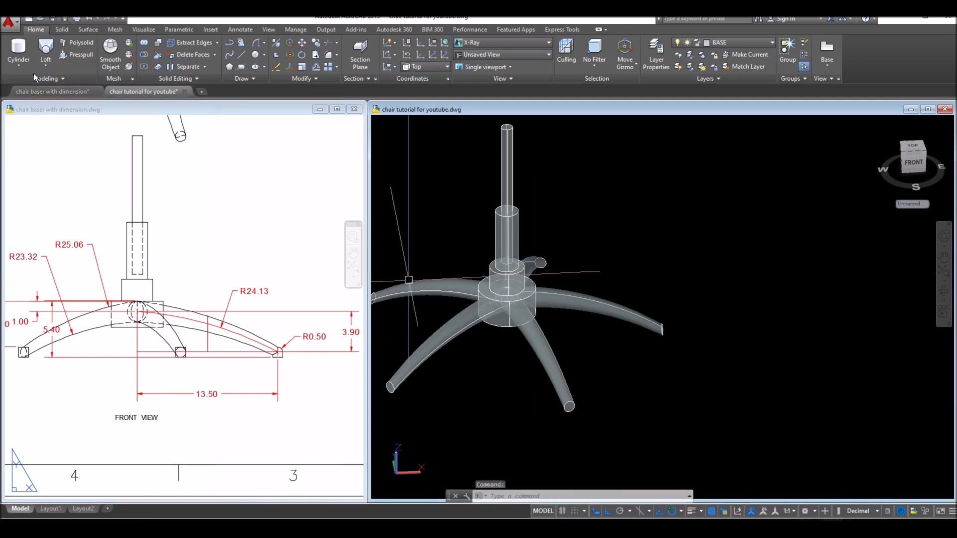
left_click(20, 64)
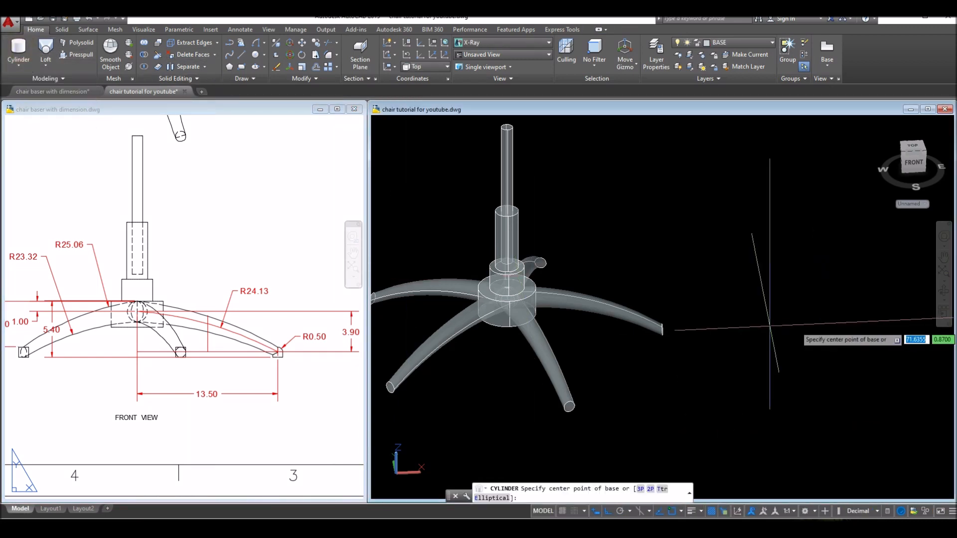
left_click(661, 363)
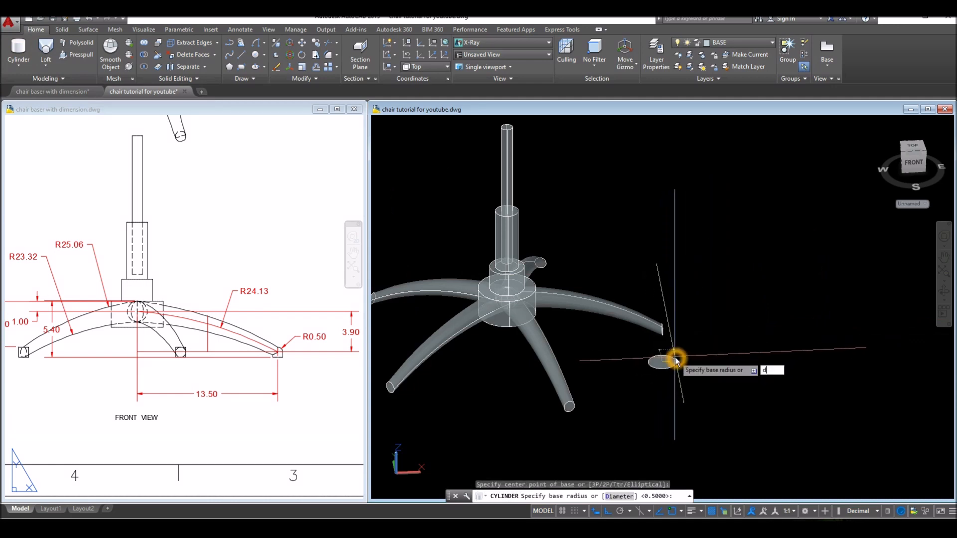
type("d")
key("Return")
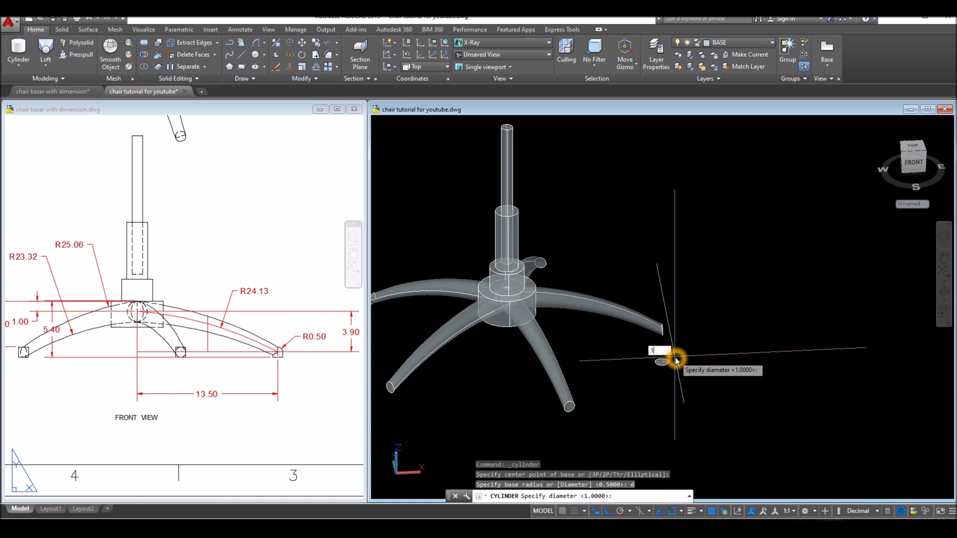
key("Return")
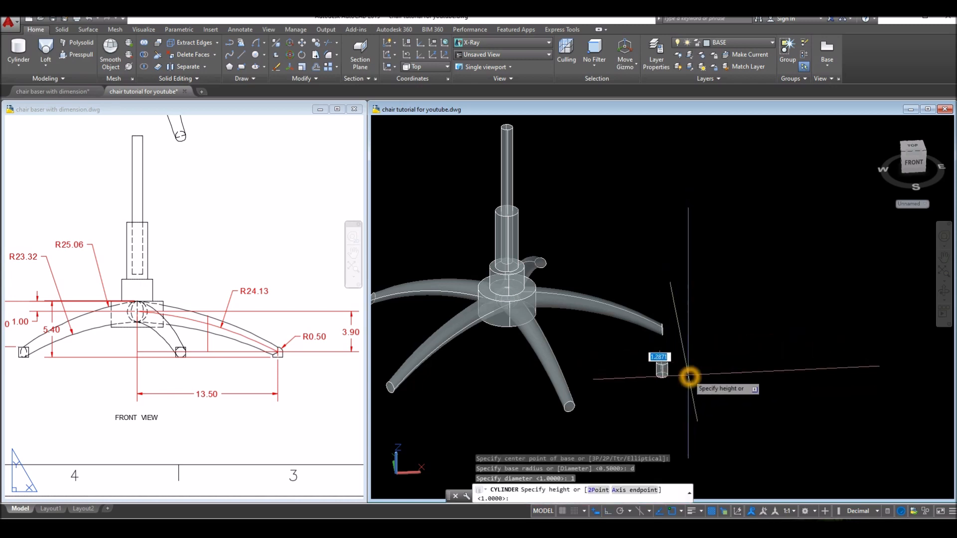
type("1")
key("Return")
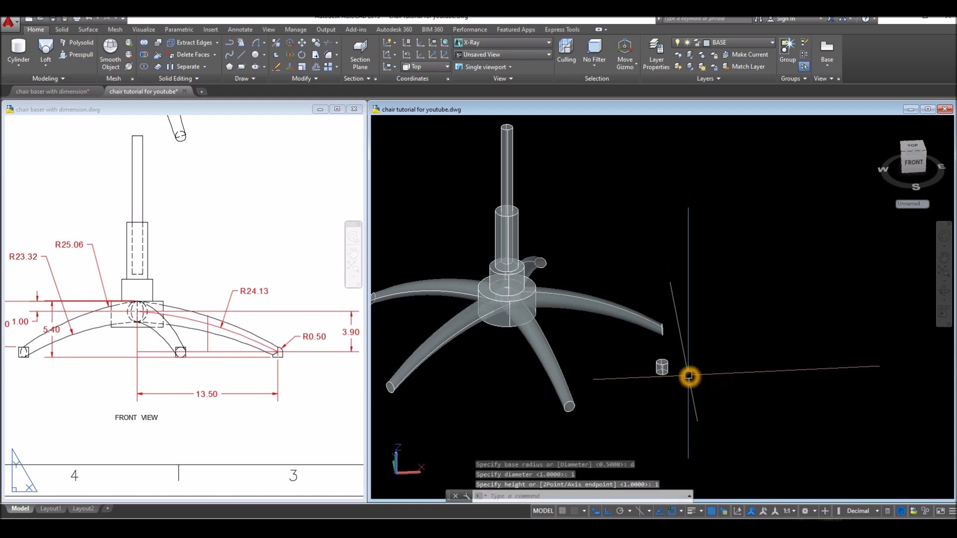
Step: Move the small cylinder from its top centre to the uppermost point of the leg's end circle
scroll(672, 370, "up", 3)
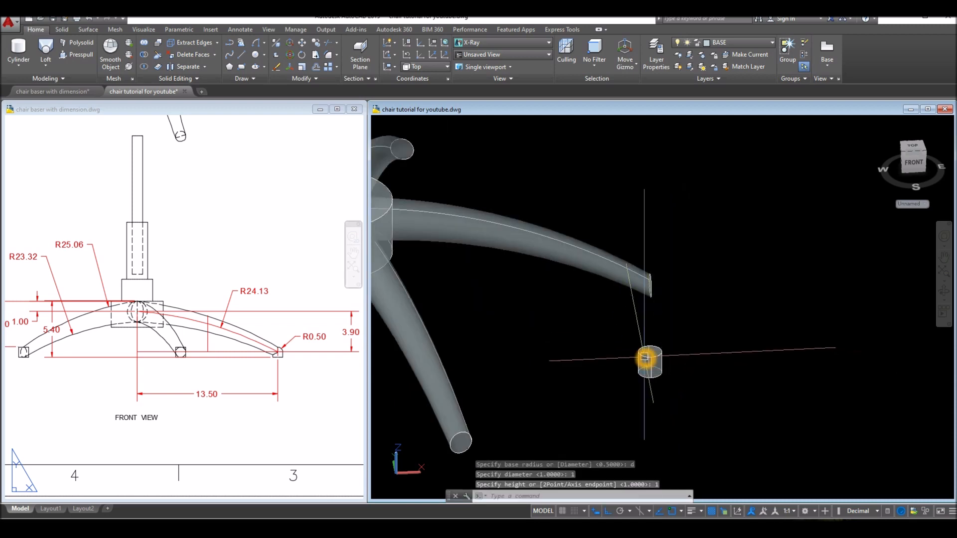
left_click(648, 361)
right_click(700, 303)
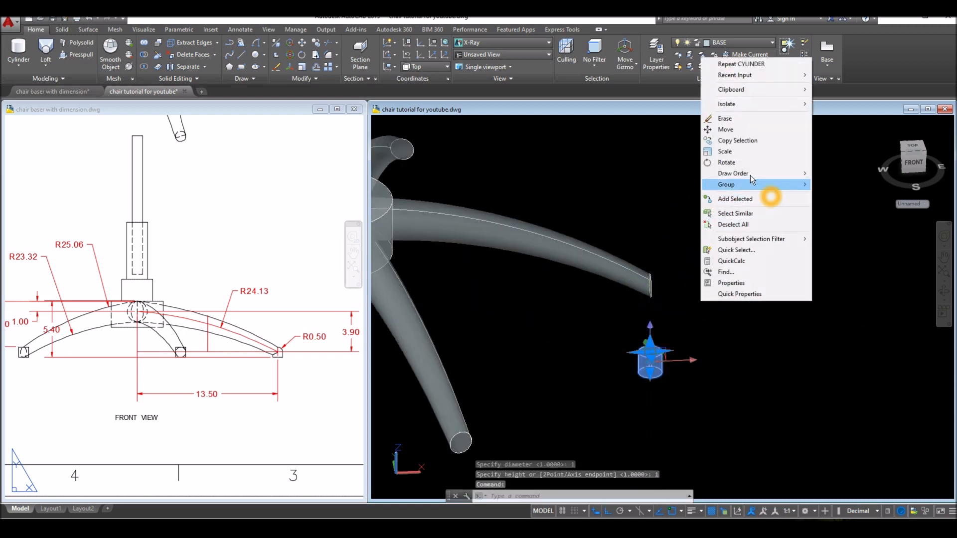
left_click(730, 130)
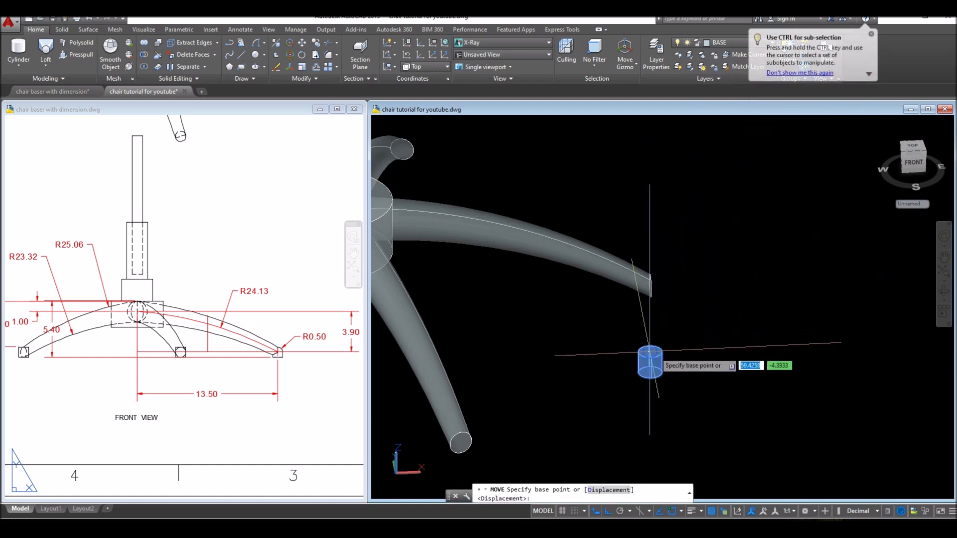
left_click(649, 353)
scroll(671, 293, "up", 3)
middle_click_drag(671, 293, 674, 331)
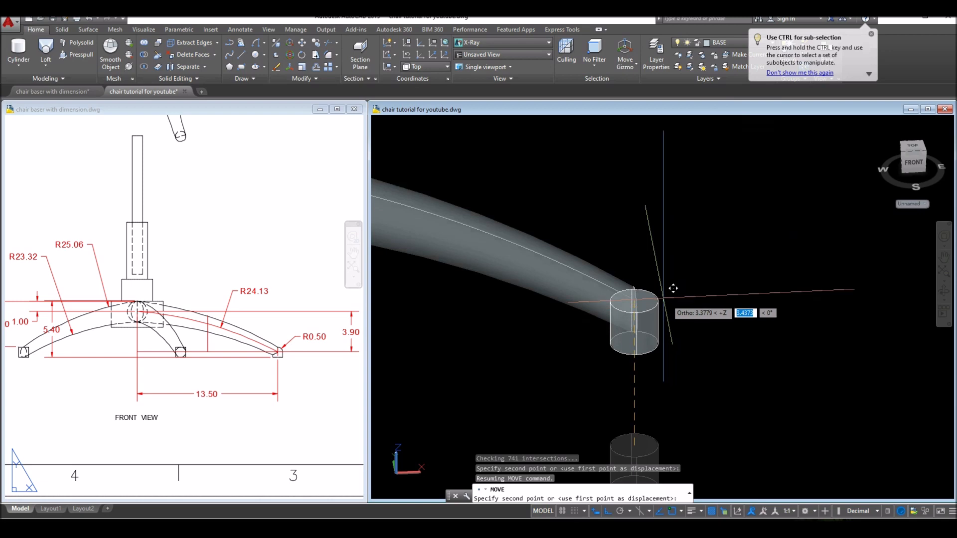
left_click(644, 281)
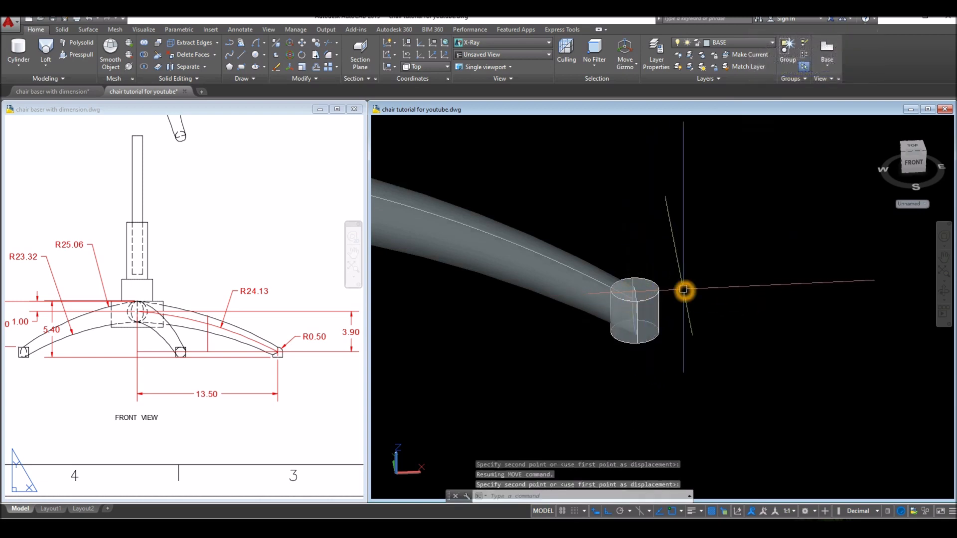
mouse_move(683, 290)
middle_mouse_down("shift")
mouse_move(688, 244)
mouse_move(708, 217)
mouse_move(717, 270)
mouse_move(673, 288)
middle_mouse_up("shift")
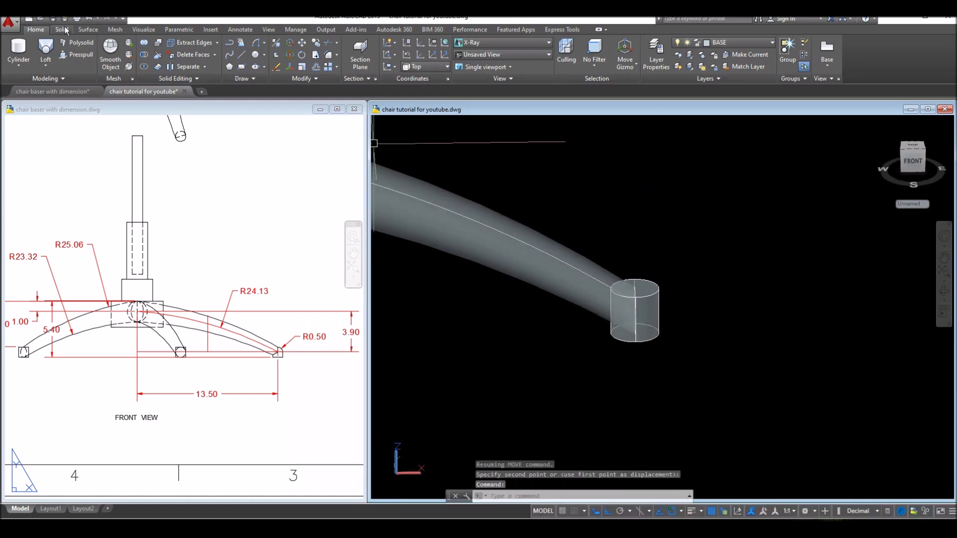
Step: Fillet the top edge of the small foot cylinder at the leg's end with a radius of 0.5
left_click(62, 29)
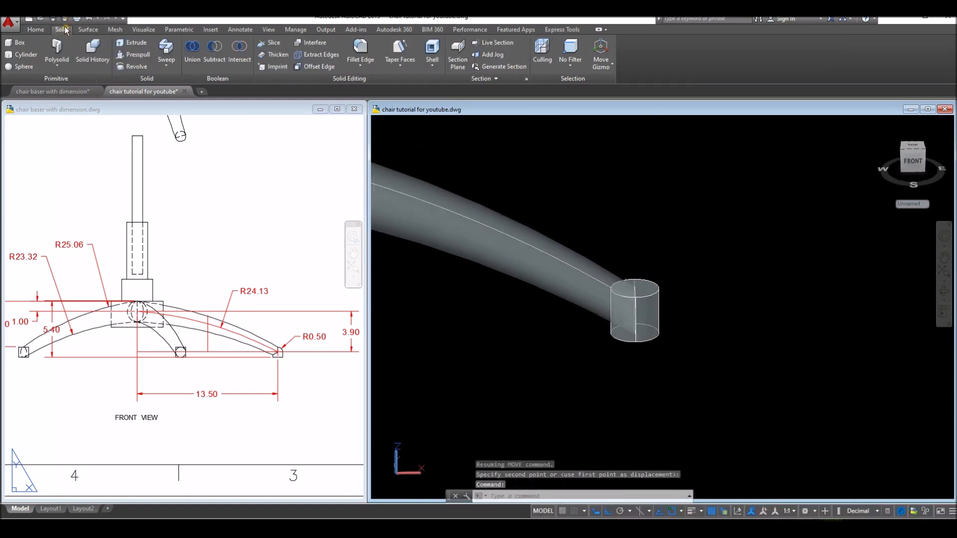
left_click(361, 50)
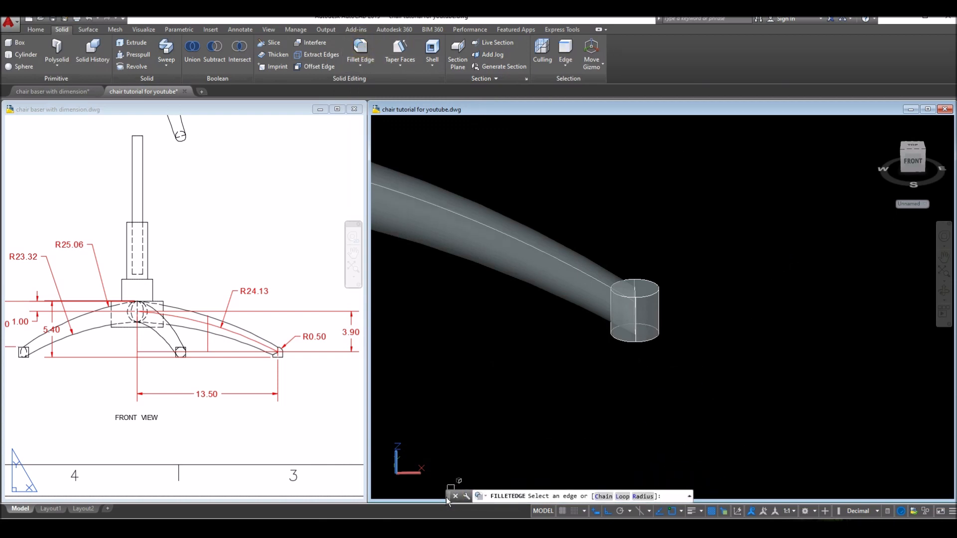
left_click_drag(451, 499, 461, 414)
right_click(605, 203)
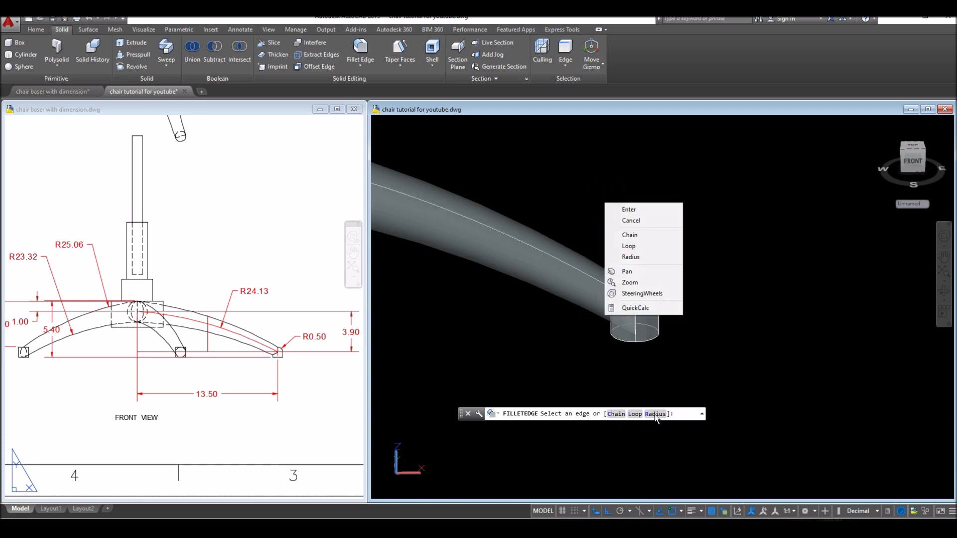
left_click(633, 257)
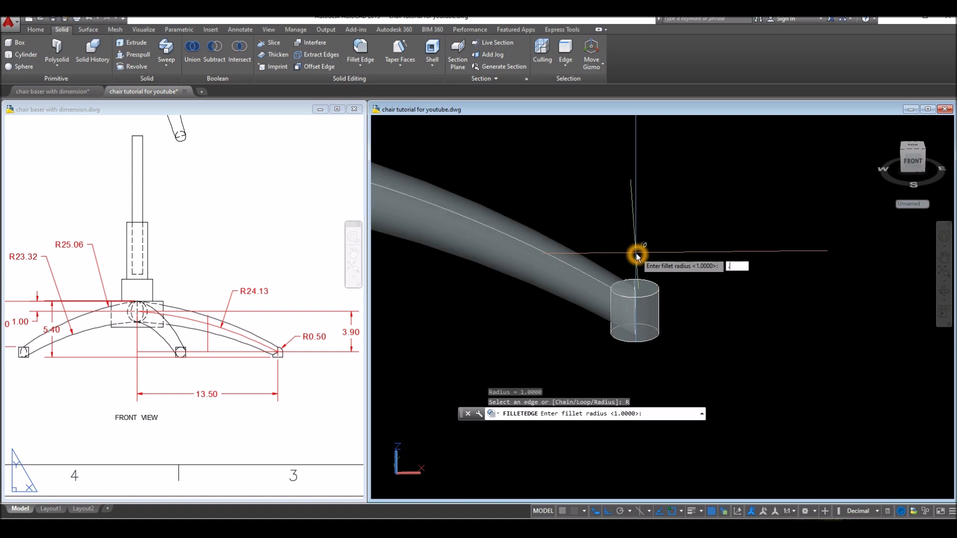
type(".5")
key("Return")
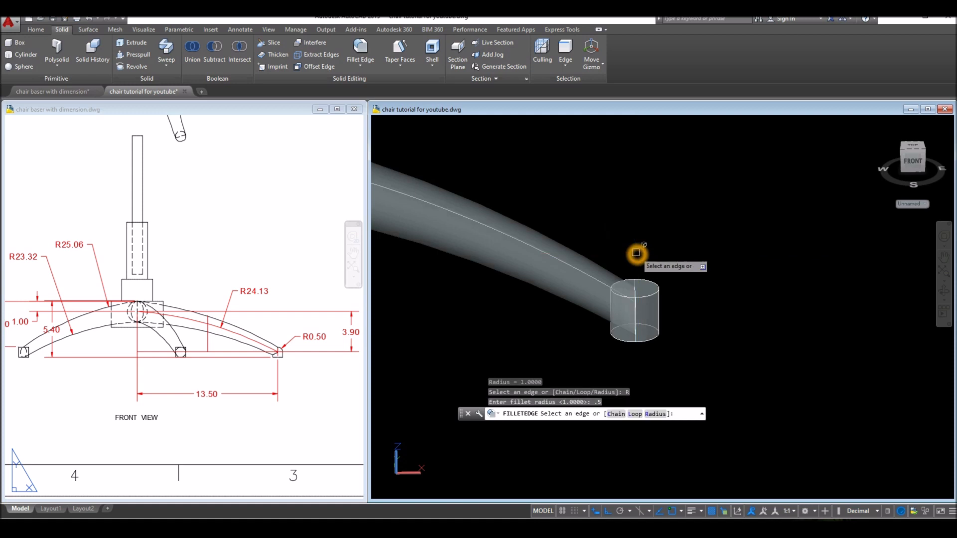
left_click(661, 287)
right_click(666, 269)
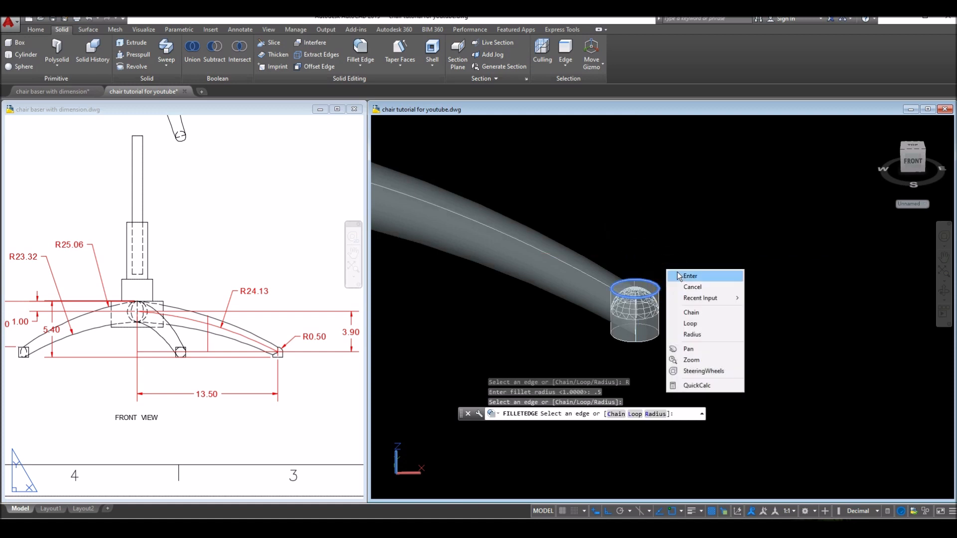
left_click(678, 275)
right_click(683, 277)
left_click(702, 284)
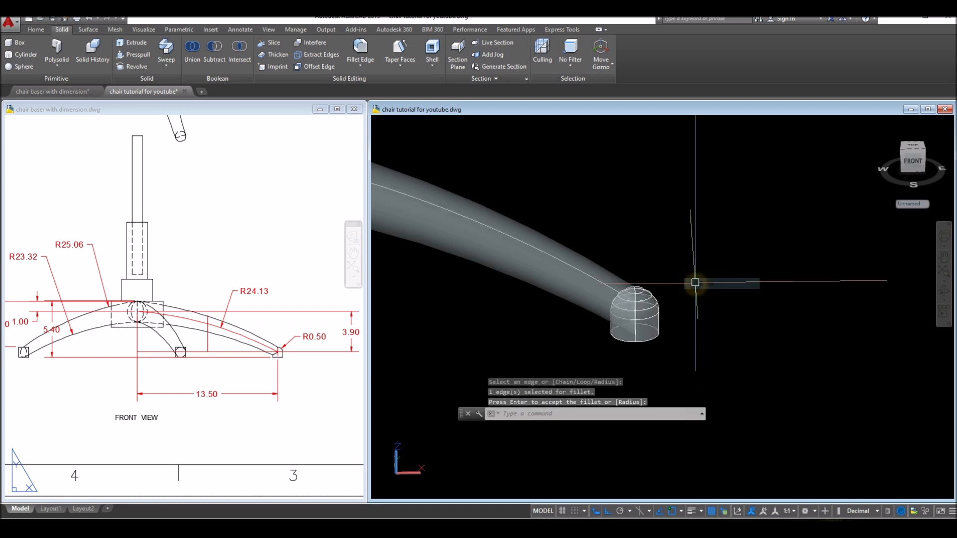
Step: In the top view, create a polar array of the rounded foot cylinder around the centre of the hub
middle_click_drag(694, 280, 458, 188, "shift")
scroll(458, 189, "down", 2)
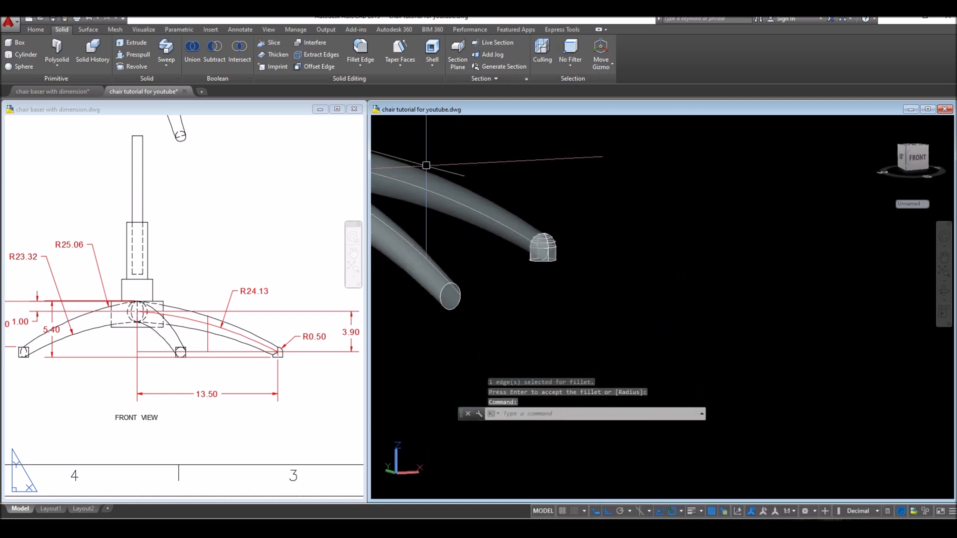
left_click(387, 128)
left_click(408, 145)
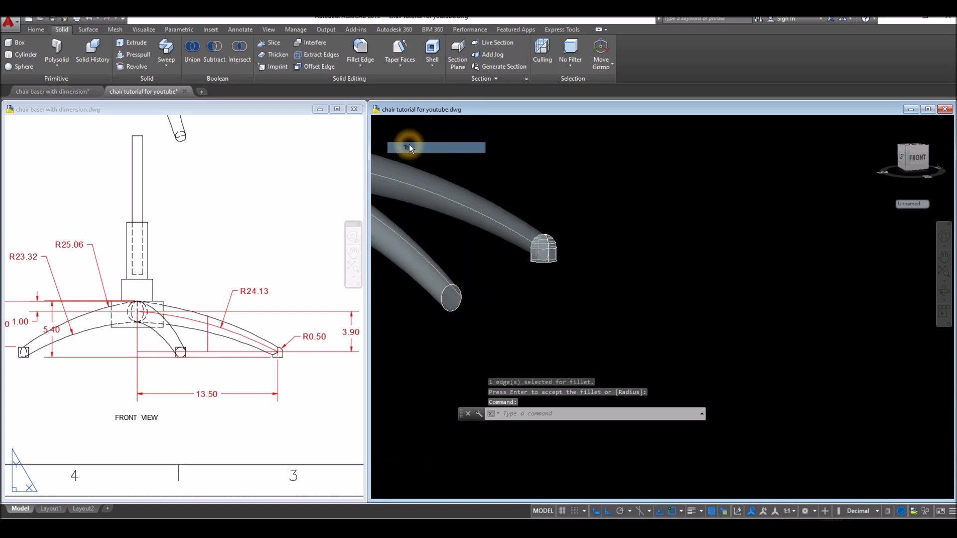
middle_click_drag(748, 286, 551, 284)
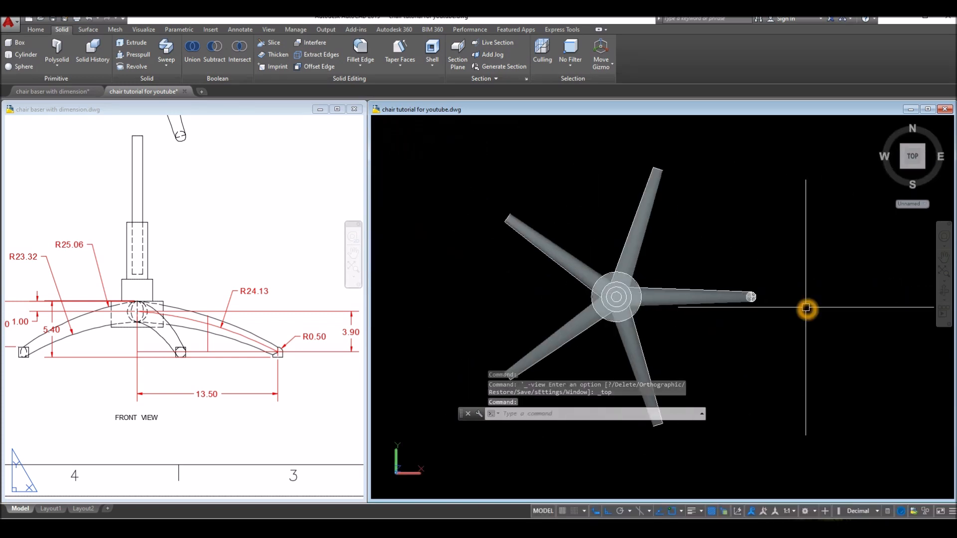
type("rr")
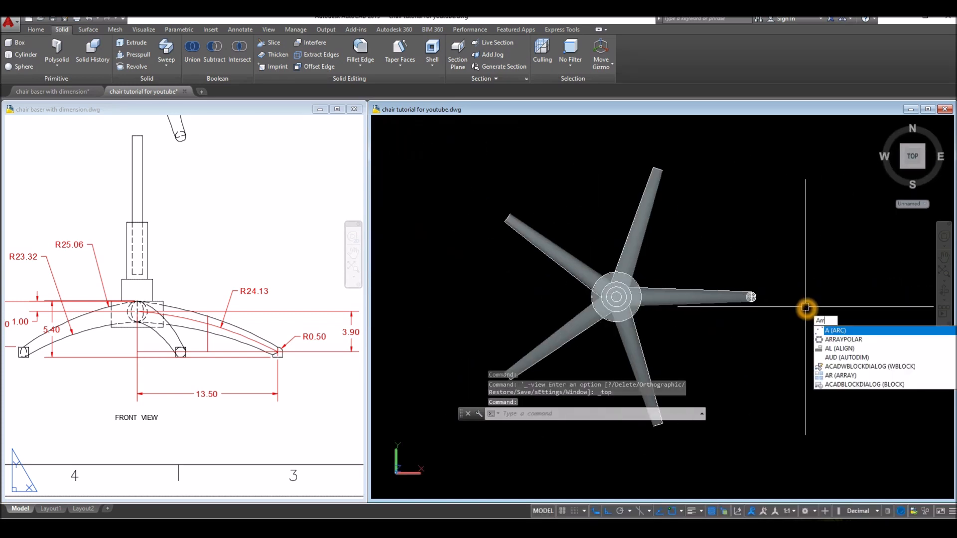
left_click(835, 340)
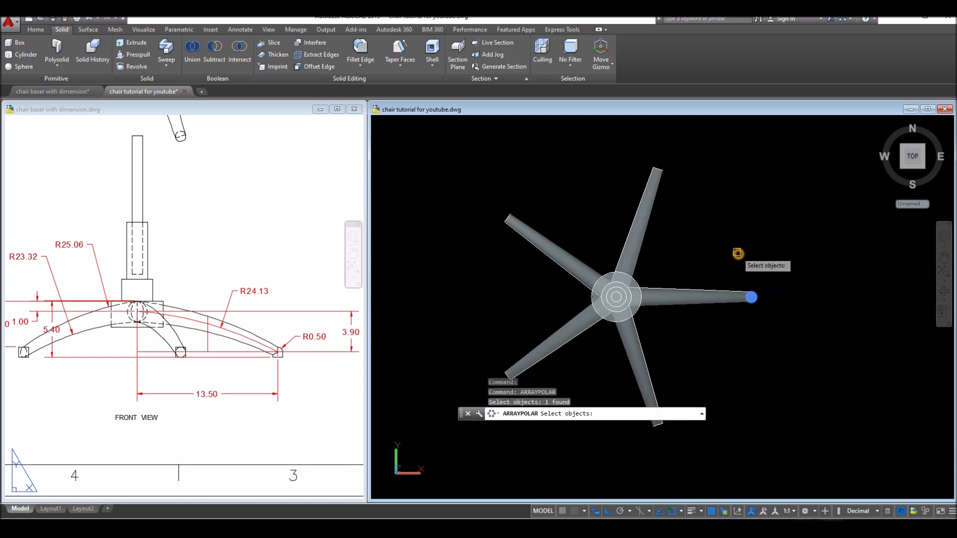
key("Return")
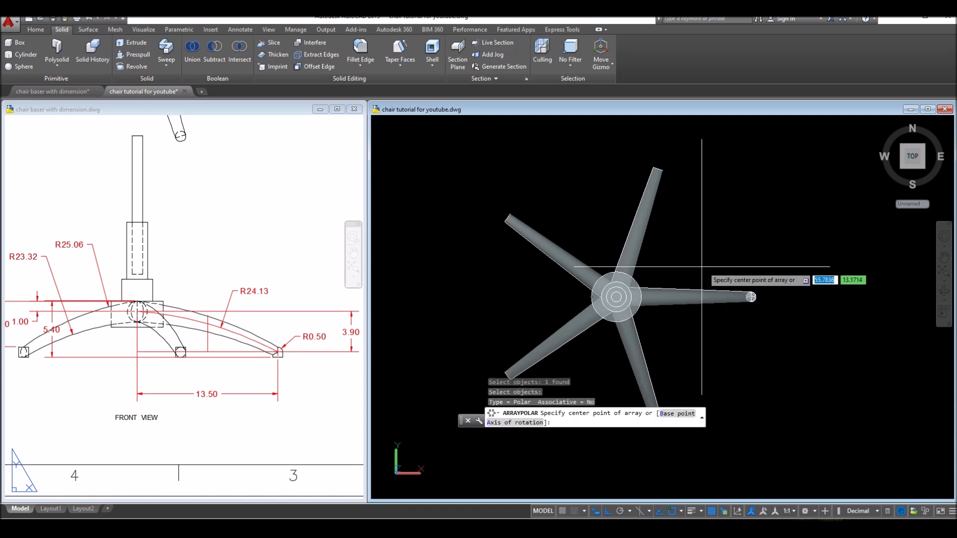
left_click(617, 298)
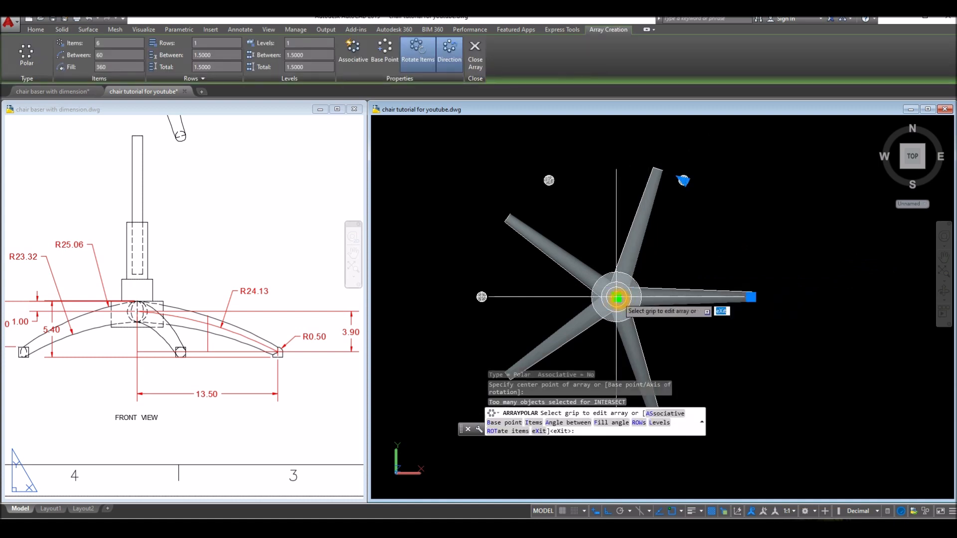
Step: Set the number of items in the foot's polar array to 5 and finish the array
right_click(617, 298)
left_click(644, 363)
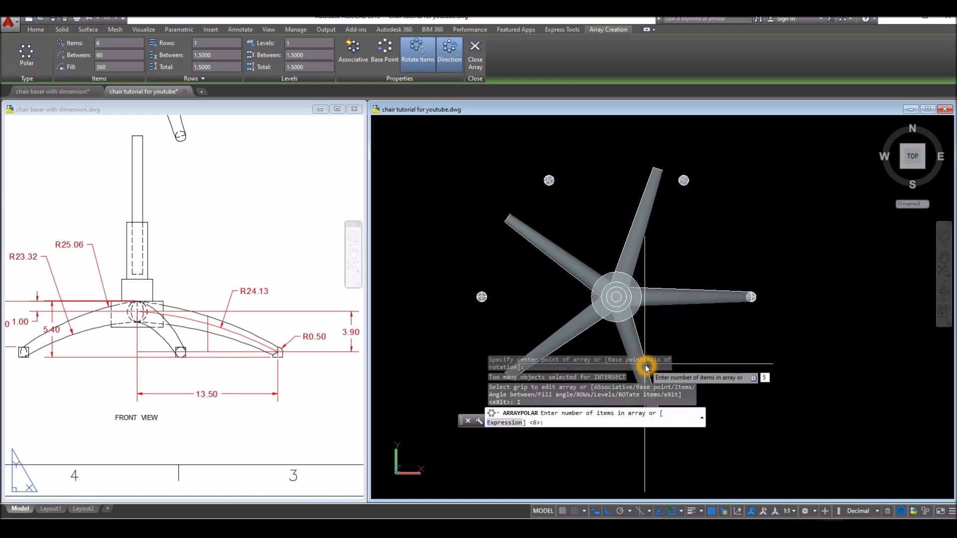
key("Return")
key("Return")
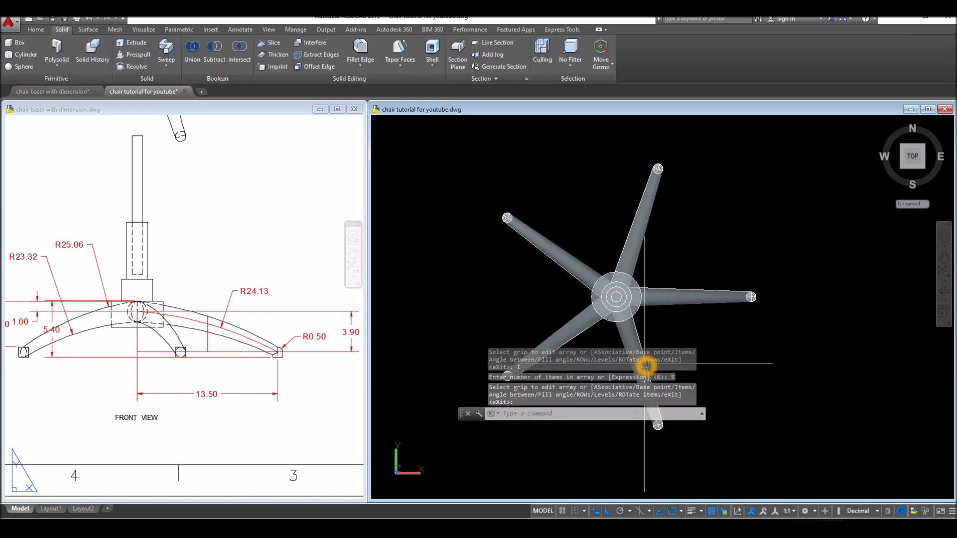
Step: Show the chair base in a tilted 3D view with the Realistic visual style
middle_click_drag(633, 288, 643, 169, "shift")
left_click(449, 125)
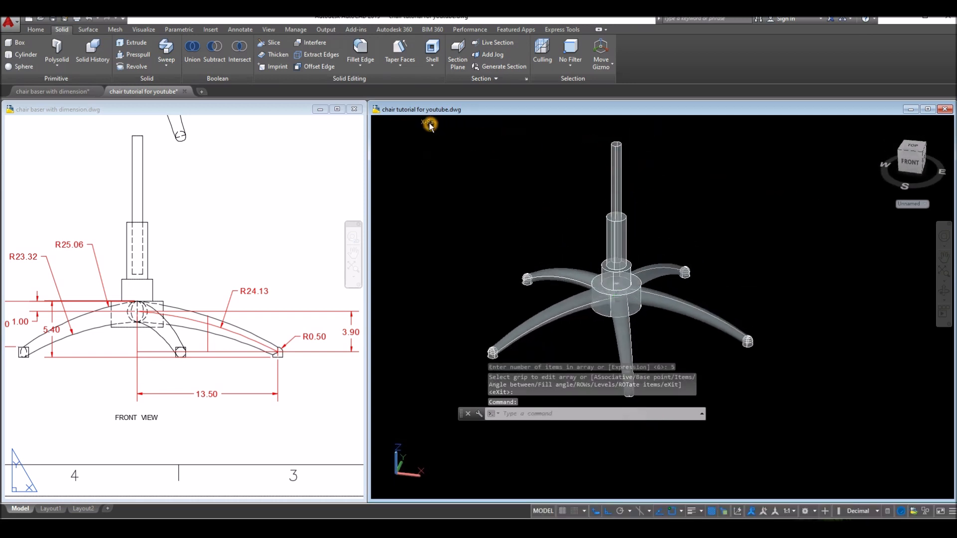
left_click(446, 185)
middle_click_drag(684, 254, 679, 241)
middle_click_drag(671, 277, 629, 246)
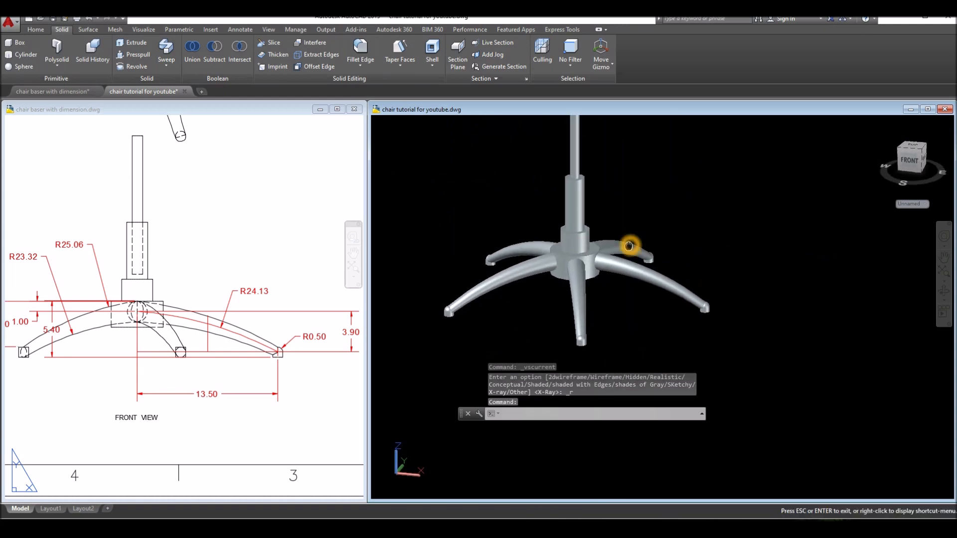
key("Escape")
Step: Union the five legs, their five rounded feet and the central hub cylinder into one solid
left_click(185, 50)
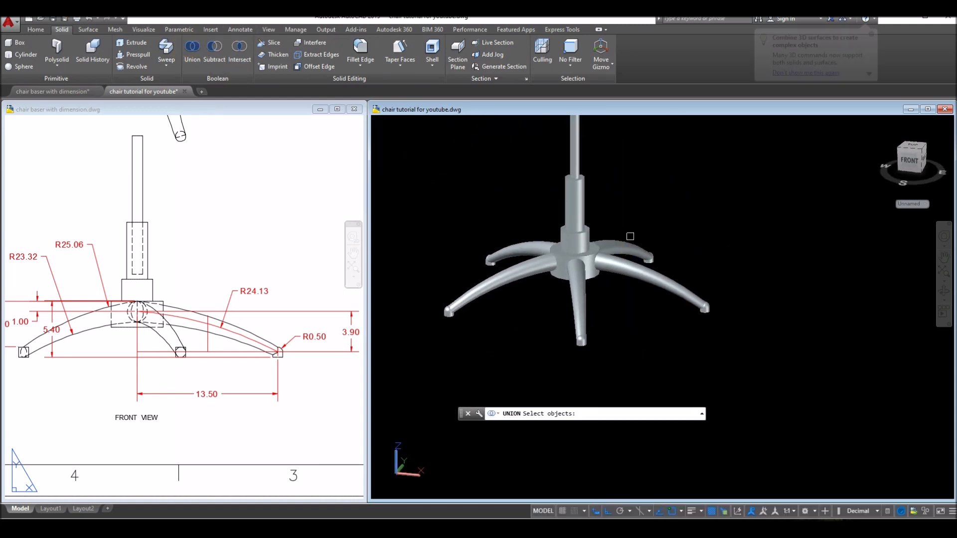
left_click_drag(731, 369, 642, 238)
left_click(641, 237)
left_click(665, 322)
left_click(560, 306)
left_click(598, 350)
left_click(553, 311)
left_click(516, 305)
left_click(456, 228)
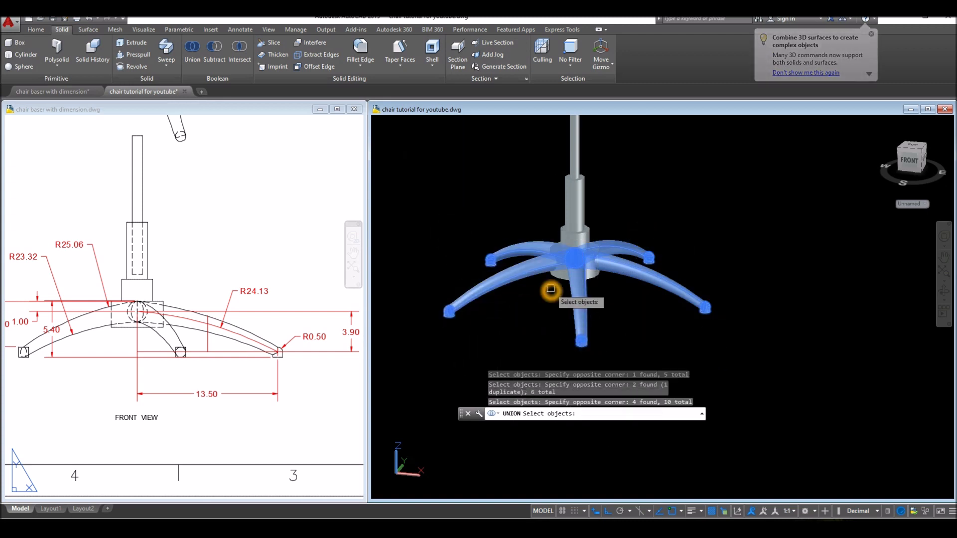
left_click(561, 279)
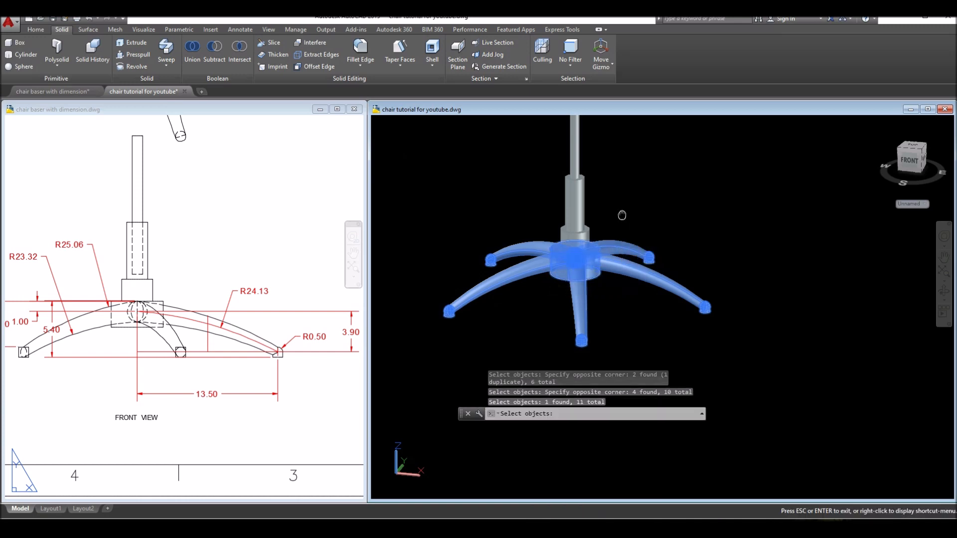
middle_click_drag(621, 214, 615, 267)
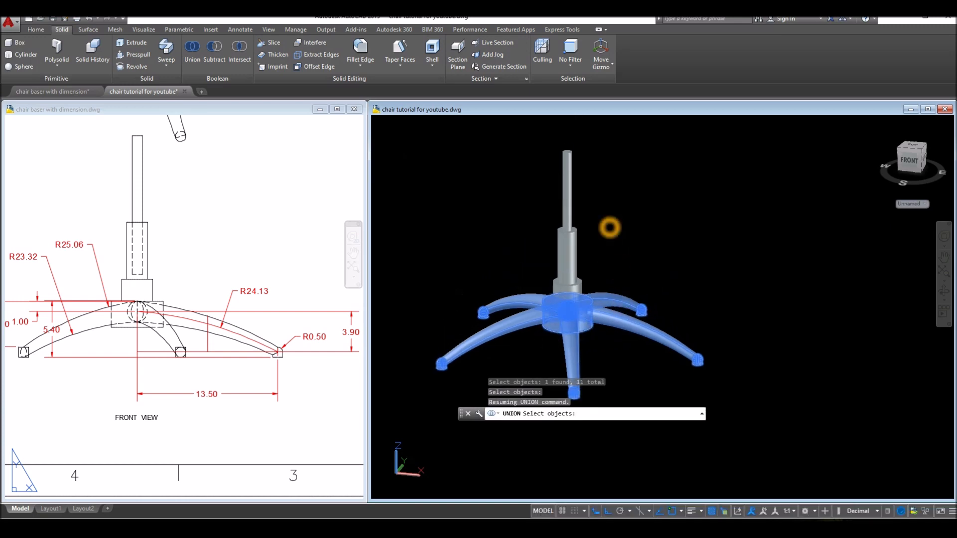
key("Return")
left_click(606, 301)
key("Escape")
mouse_move(627, 254)
middle_mouse_down("shift")
mouse_move(647, 246)
mouse_move(617, 242)
mouse_move(674, 235)
mouse_move(639, 271)
mouse_move(640, 244)
middle_mouse_up("shift")
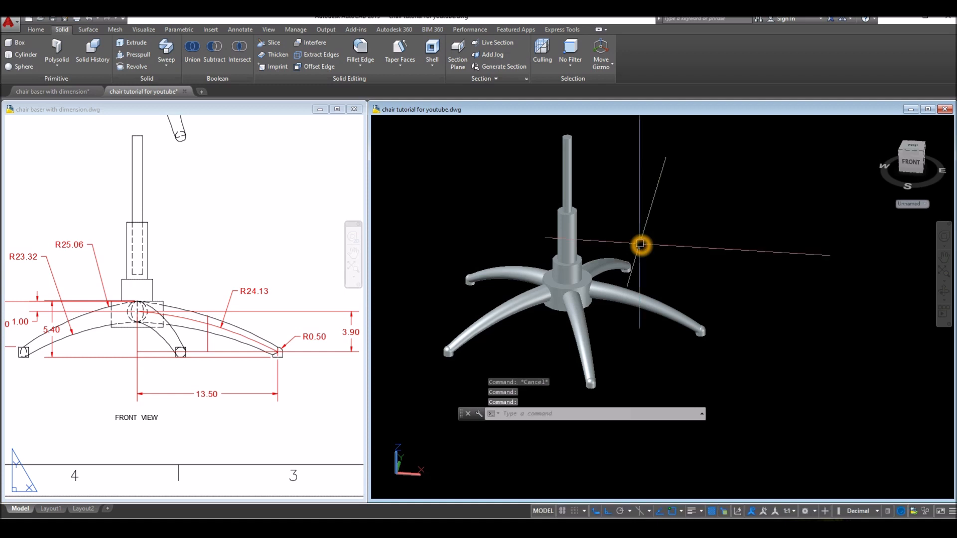